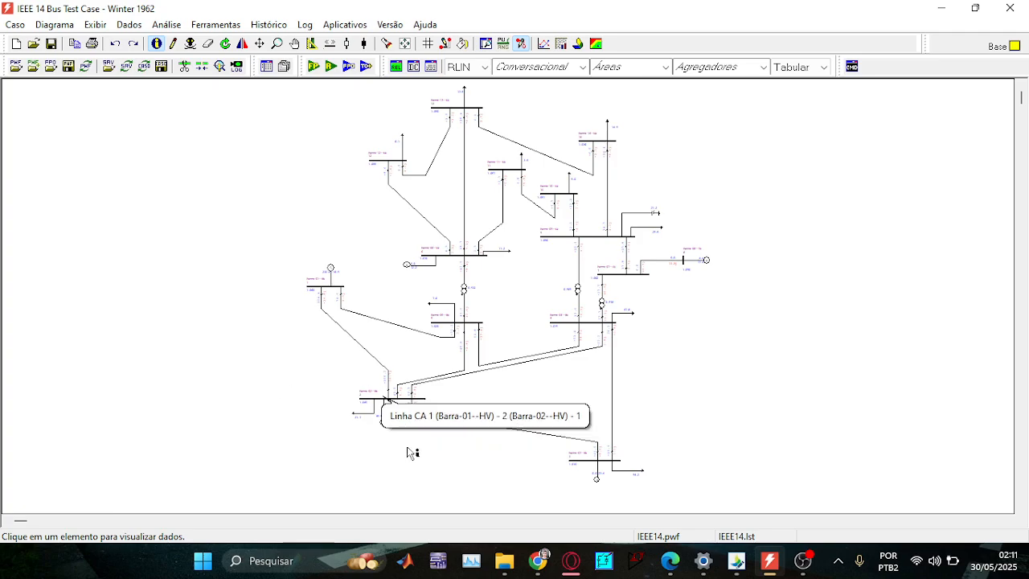
# Search the Downloads folder for anarede files and show all older results.
pyautogui.click(504, 560)
pyautogui.scroll(3, 211, 332)
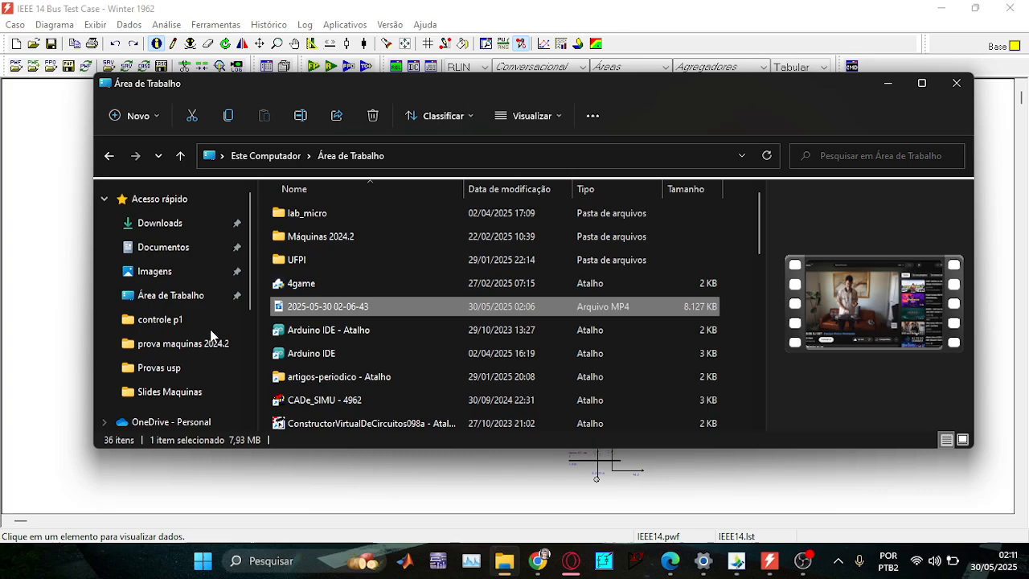
pyautogui.click(166, 223)
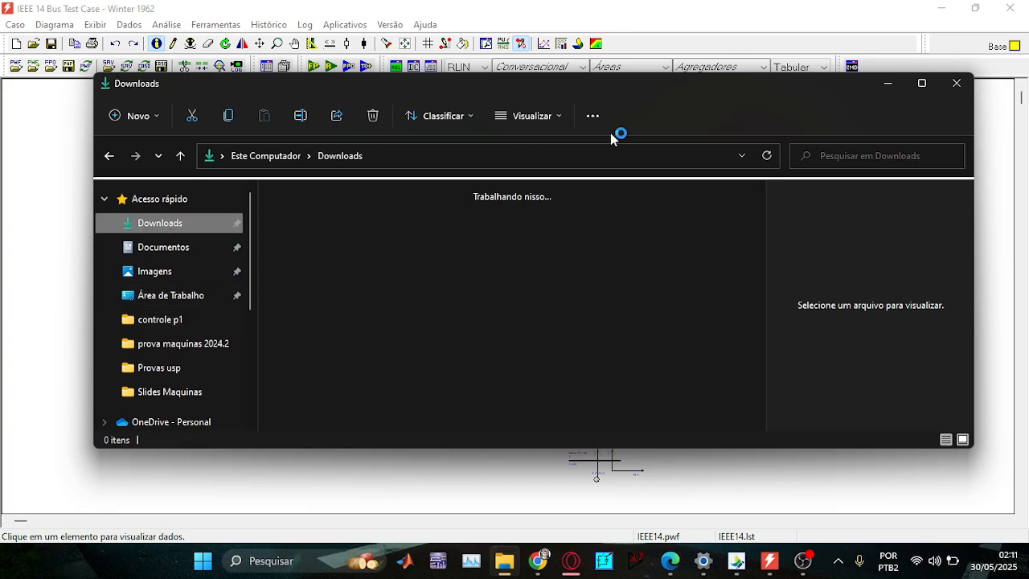
pyautogui.click(850, 158)
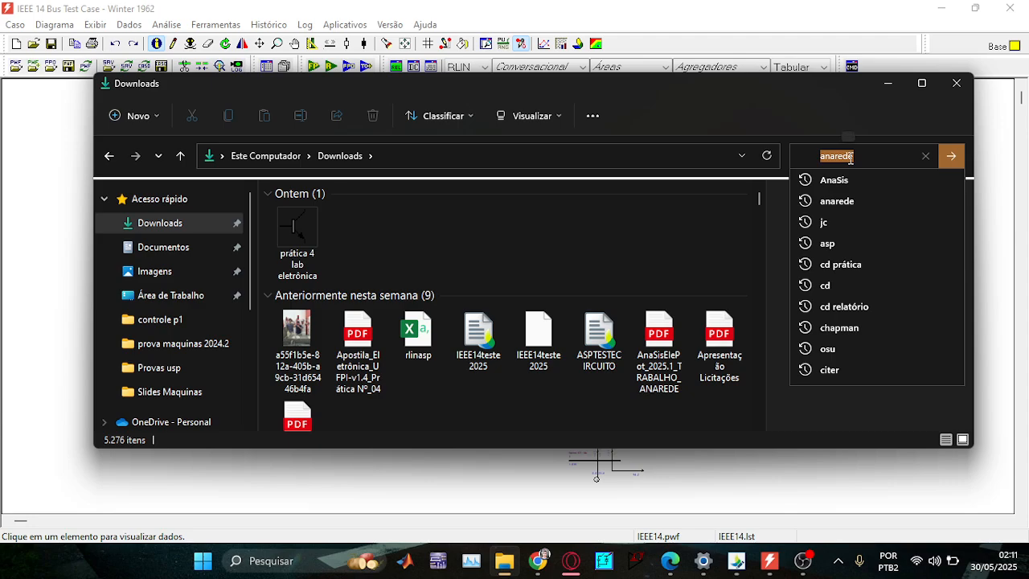
pyautogui.click(951, 157)
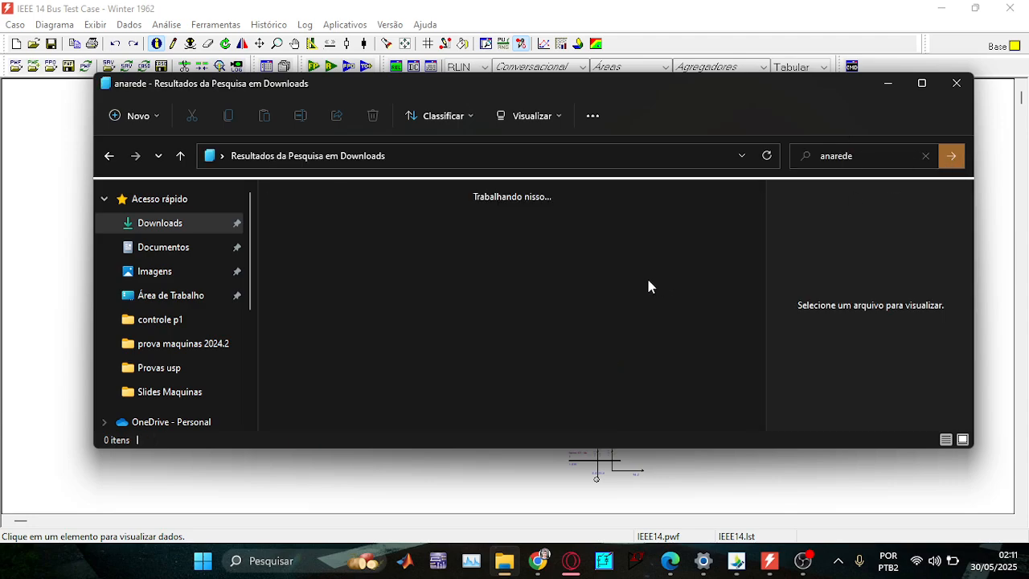
pyautogui.scroll(-6, 434, 328)
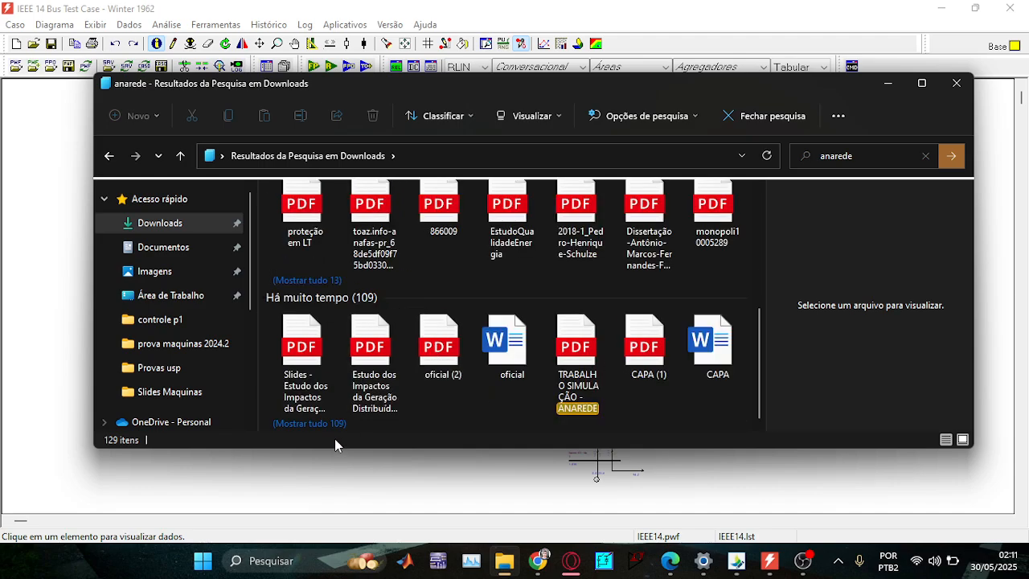
pyautogui.click(314, 424)
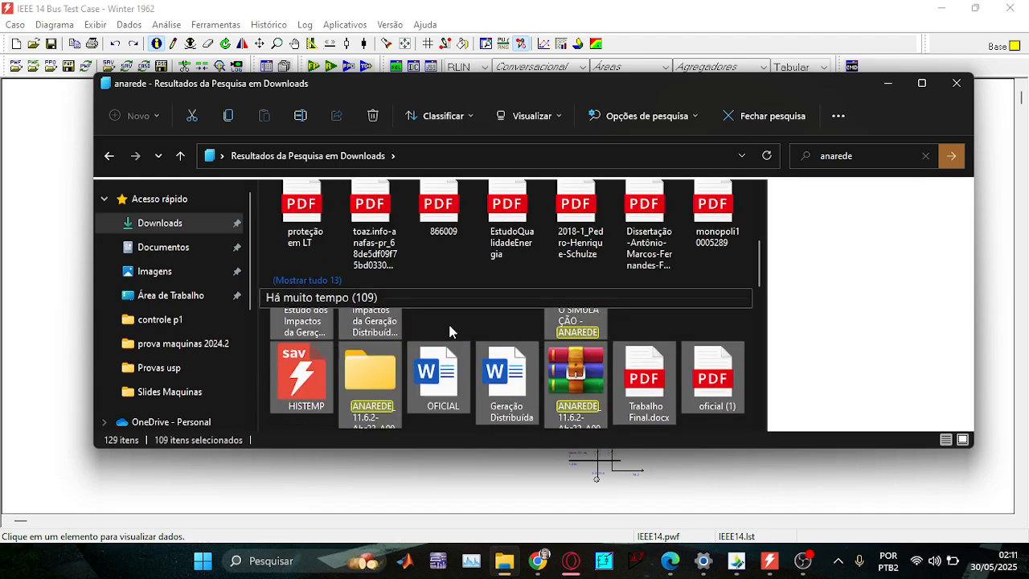
pyautogui.scroll(-2, 417, 322)
pyautogui.scroll(-5, 632, 379)
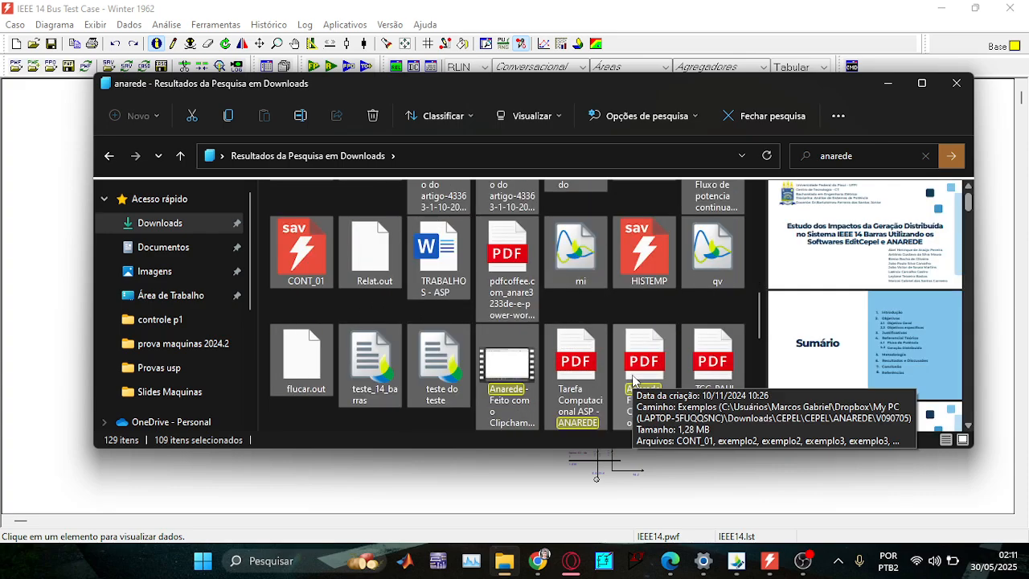
pyautogui.scroll(-10, 635, 376)
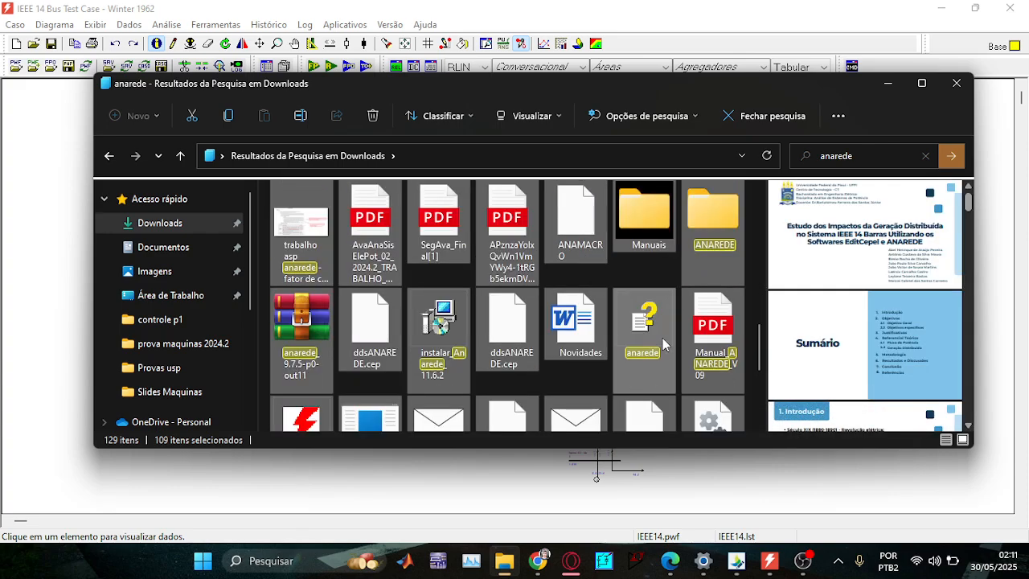
# Open ANAREDE > V090705 > Exemplos and select the IEEE14 text file.
pyautogui.click(712, 235)
pyautogui.doubleClick(711, 239)
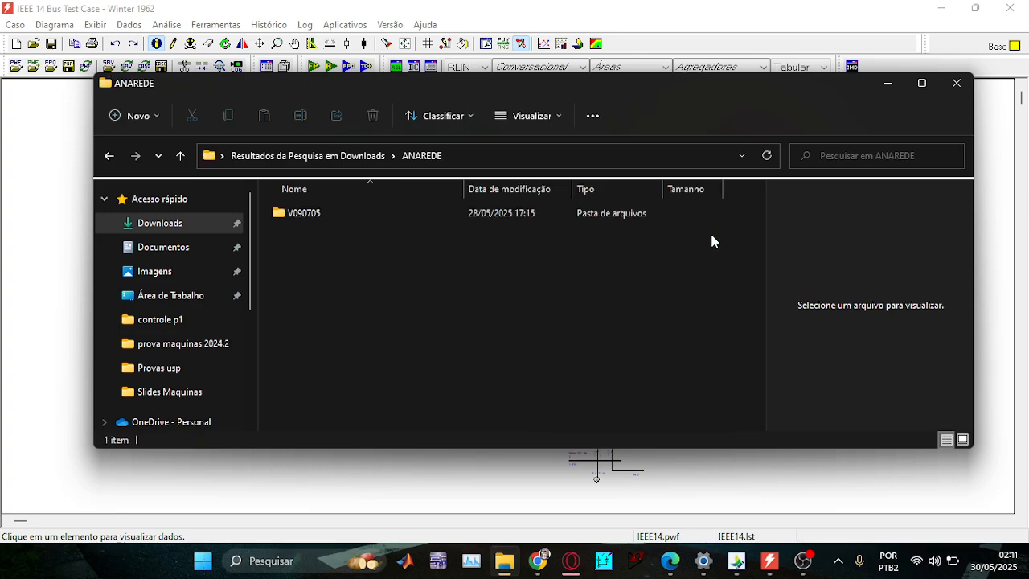
pyautogui.click(336, 216)
pyautogui.doubleClick(336, 216)
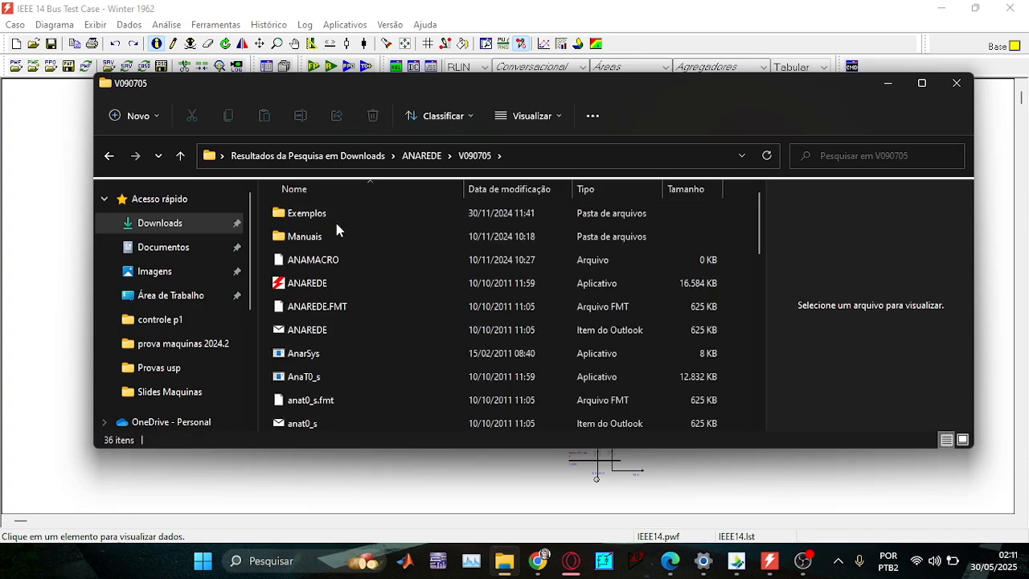
pyautogui.click(338, 221)
pyautogui.doubleClick(338, 220)
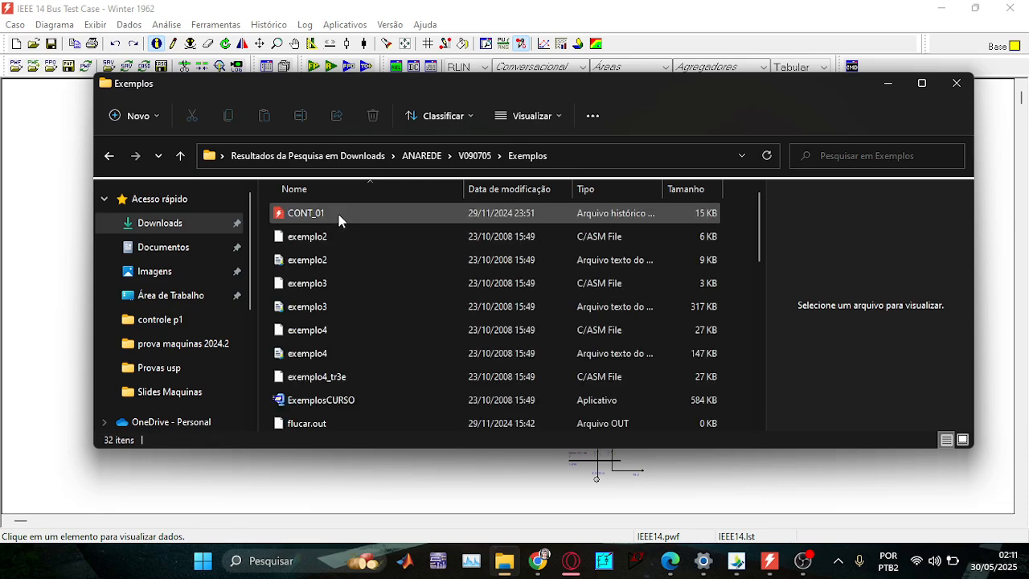
pyautogui.scroll(-7, 359, 324)
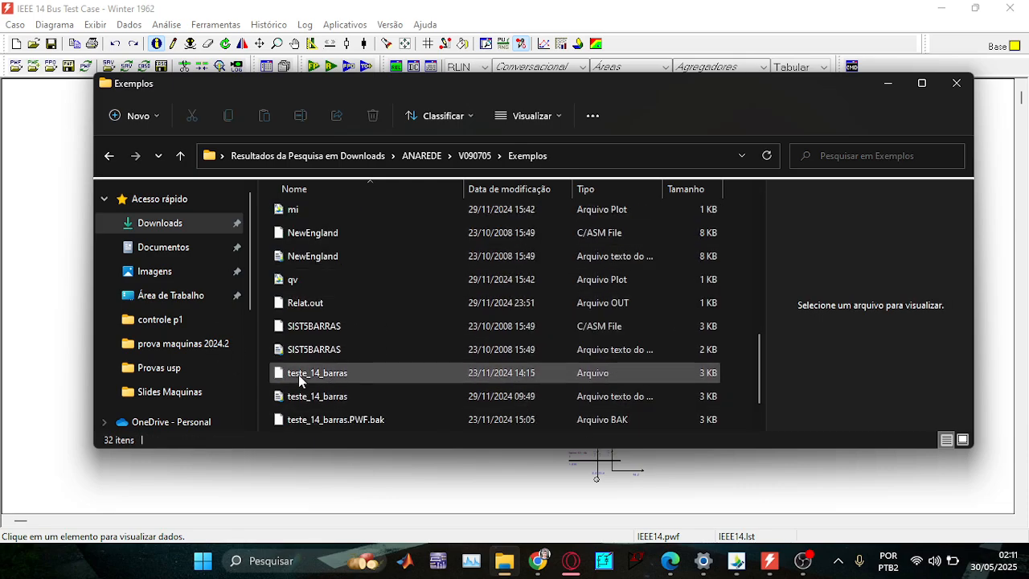
pyautogui.scroll(6, 391, 348)
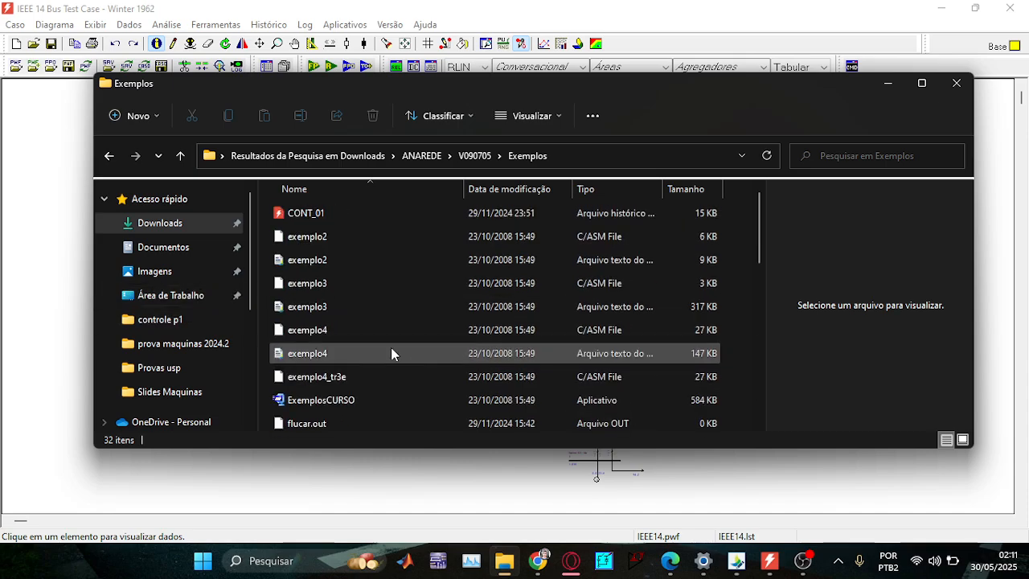
pyautogui.scroll(-3, 393, 345)
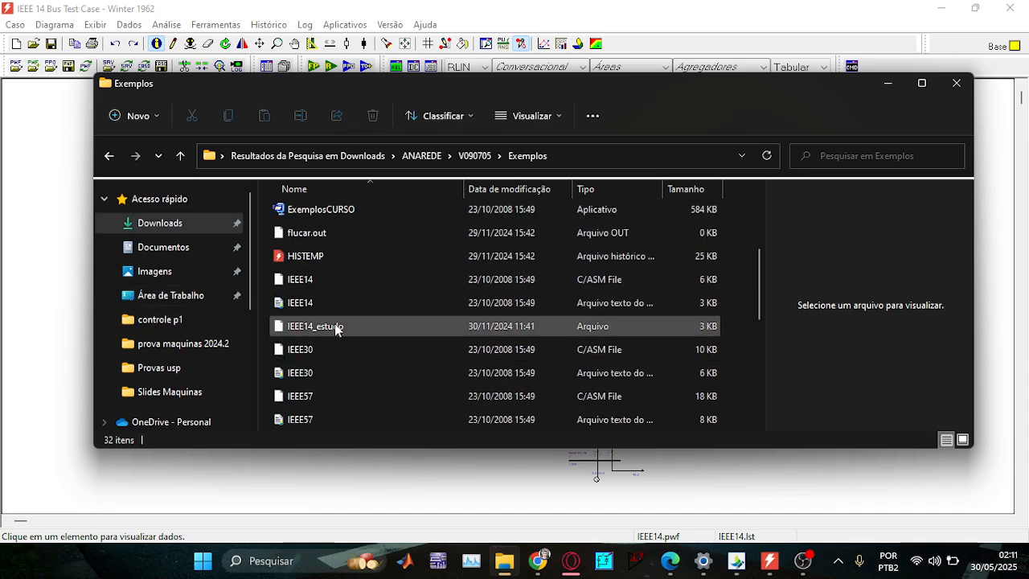
pyautogui.click(415, 300)
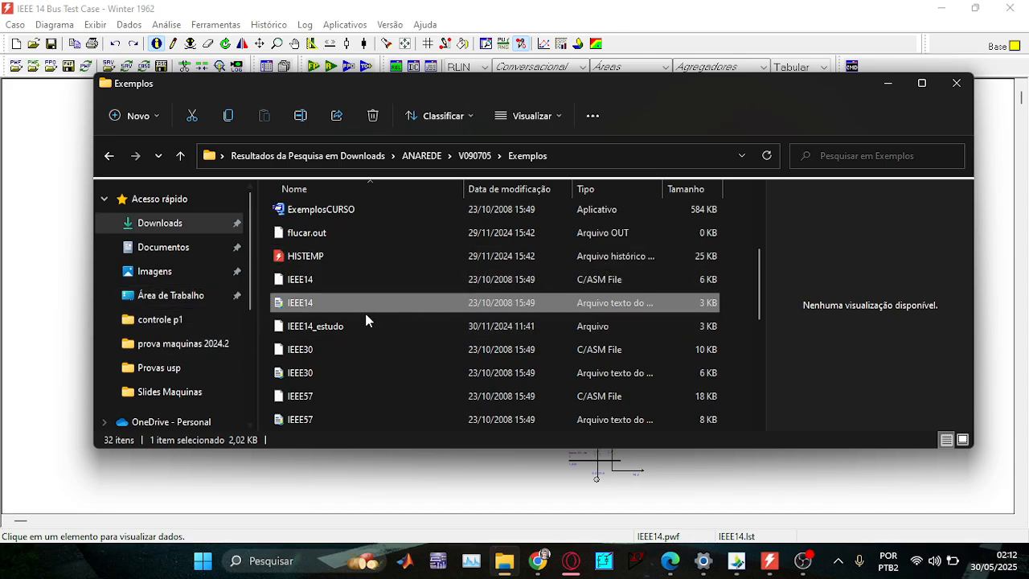
pyautogui.click(890, 85)
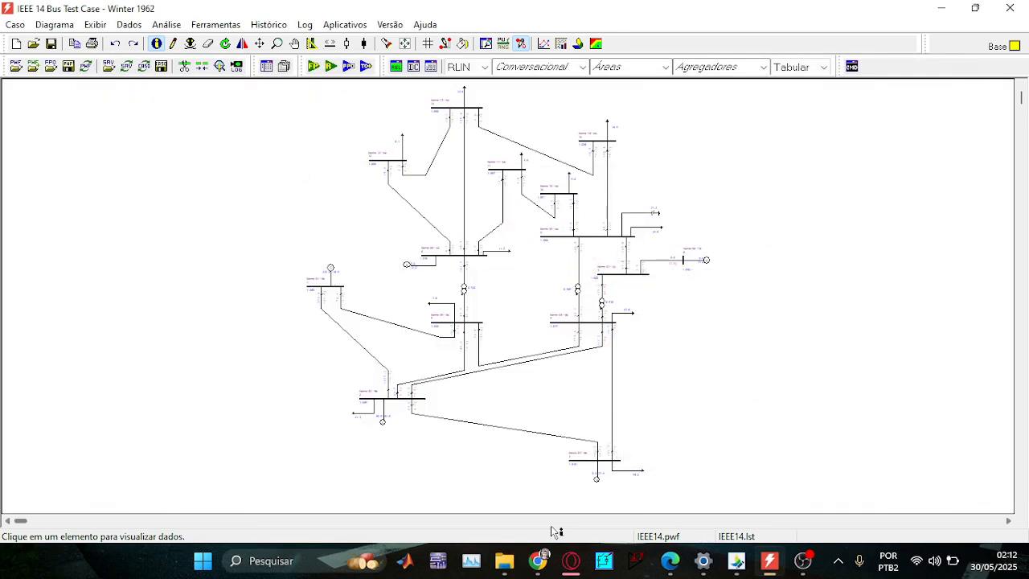
# Bring up the AnaSisElePot_2025.1 assignment PDF in Edge.
pyautogui.click(669, 560)
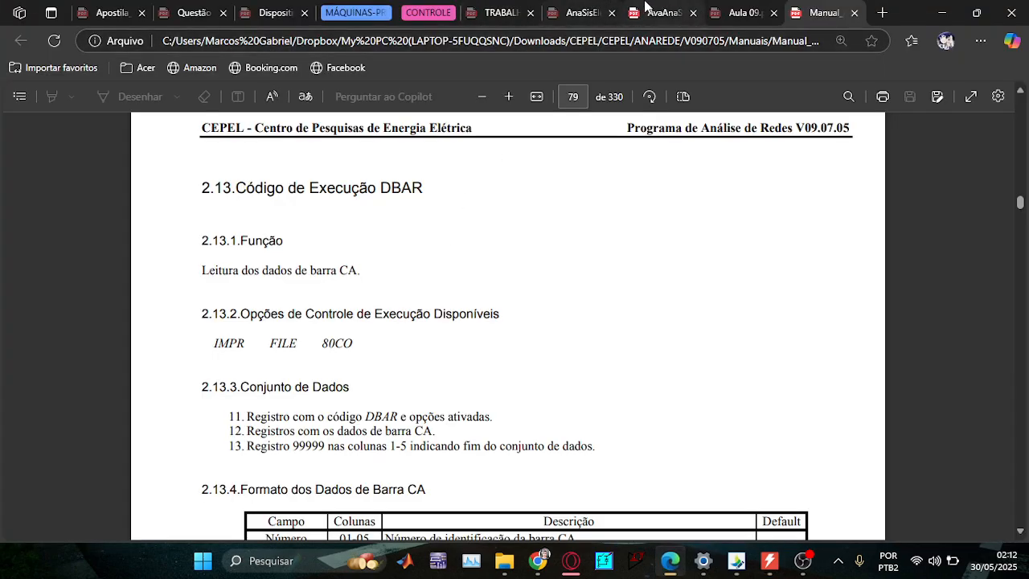
pyautogui.click(647, 12)
pyautogui.scroll(2, 444, 388)
pyautogui.scroll(1, 443, 388)
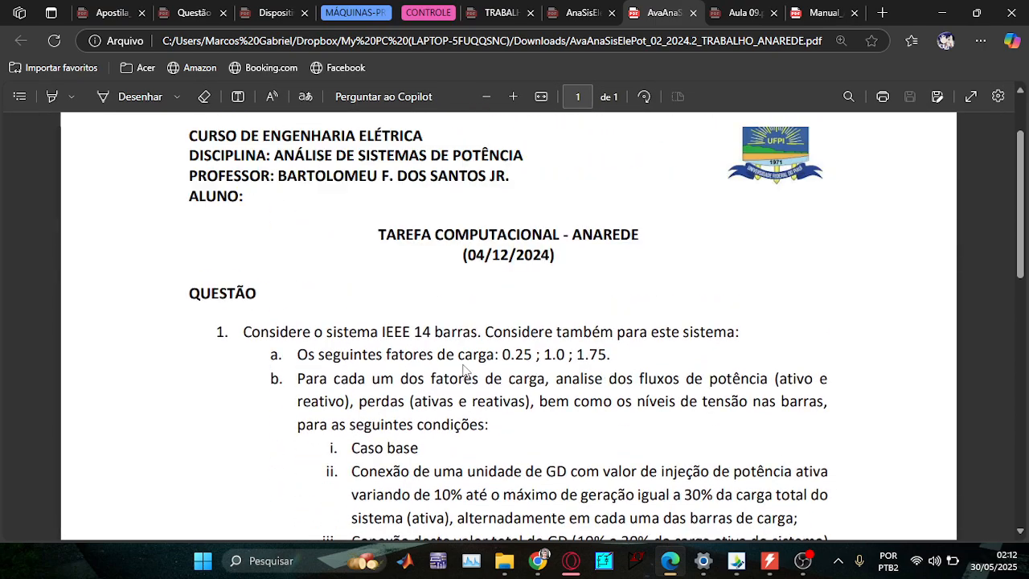
pyautogui.click(575, 12)
pyautogui.scroll(1, 468, 428)
pyautogui.scroll(5, 468, 428)
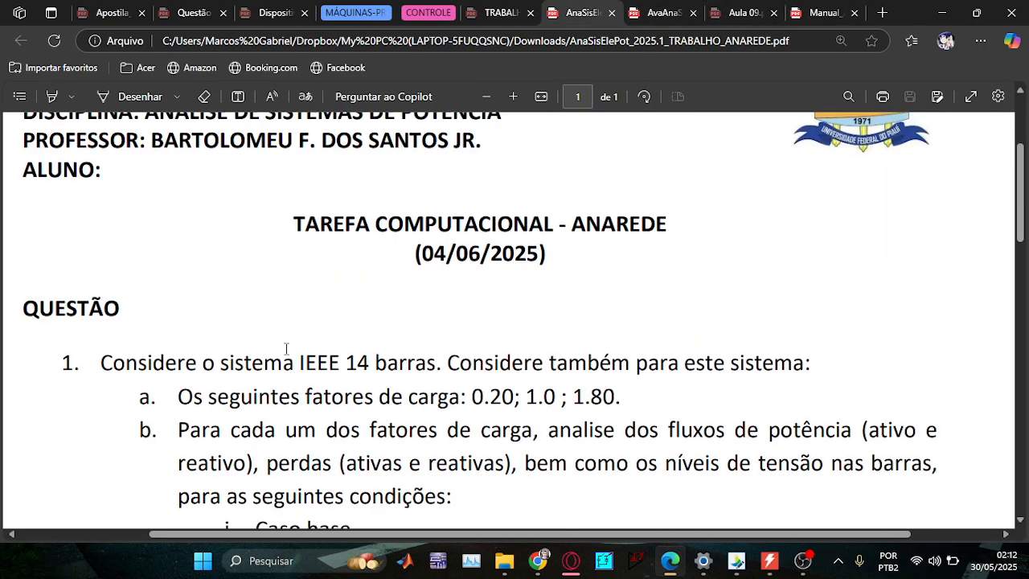
pyautogui.scroll(-1, 285, 349)
pyautogui.scroll(-1, 286, 348)
pyautogui.scroll(1, 443, 439)
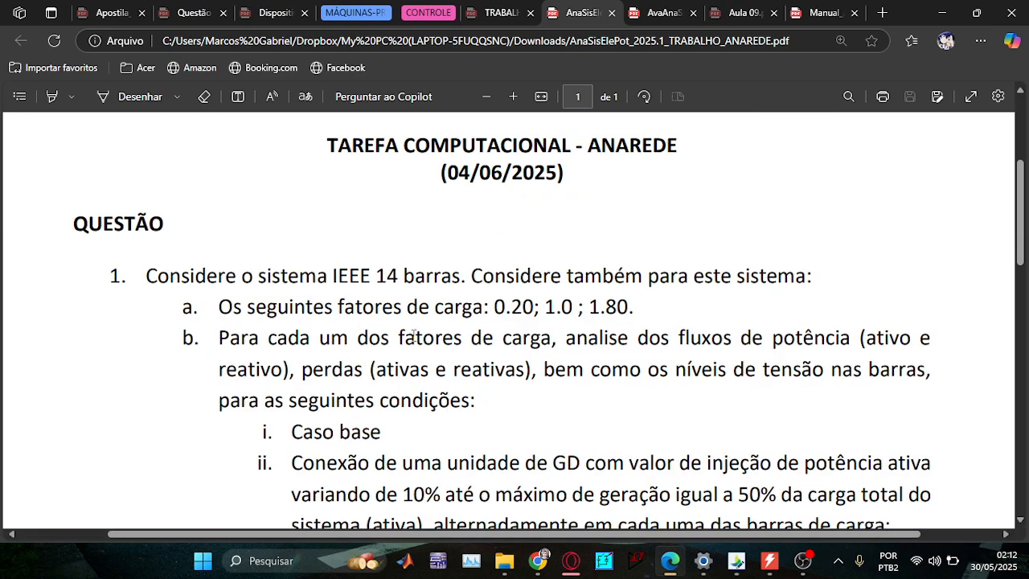
# Highlight the first load factor, 0.20, in item a, then open ANAREDE's Dados menu.
pyautogui.moveTo(633, 312); pyautogui.dragTo(494, 310)
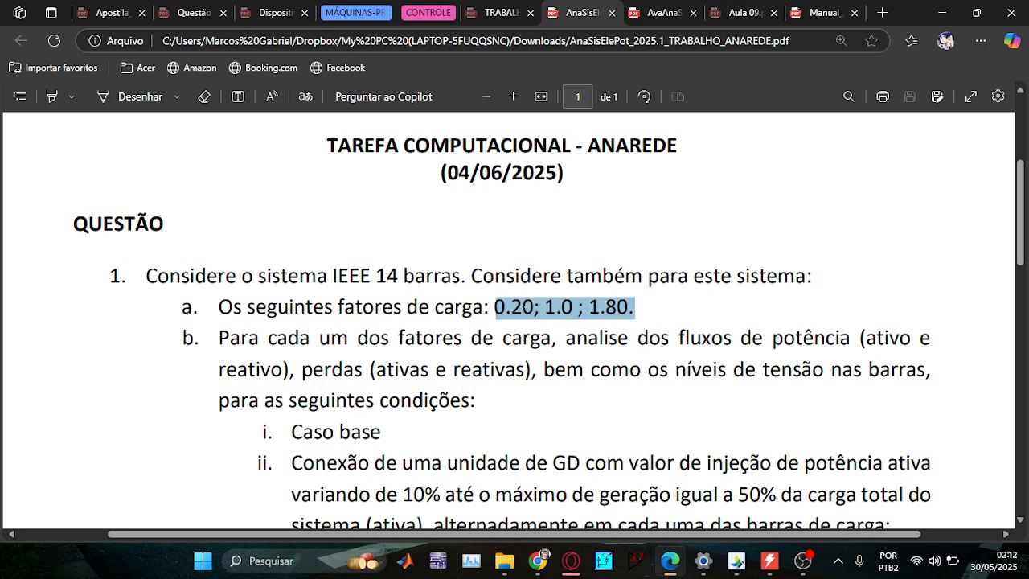
pyautogui.click(526, 308)
pyautogui.moveTo(534, 308); pyautogui.dragTo(490, 308)
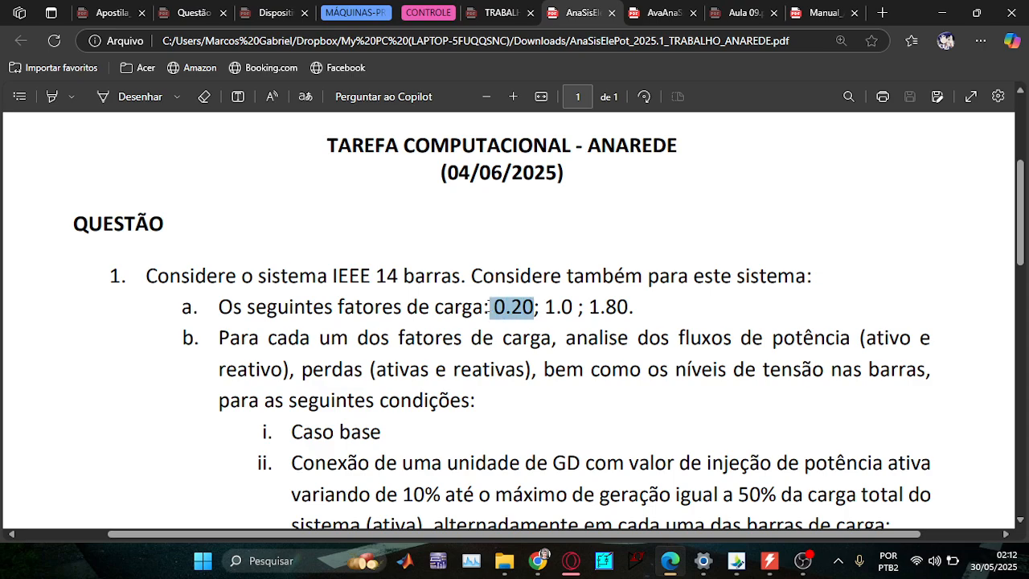
pyautogui.click(764, 562)
pyautogui.click(130, 25)
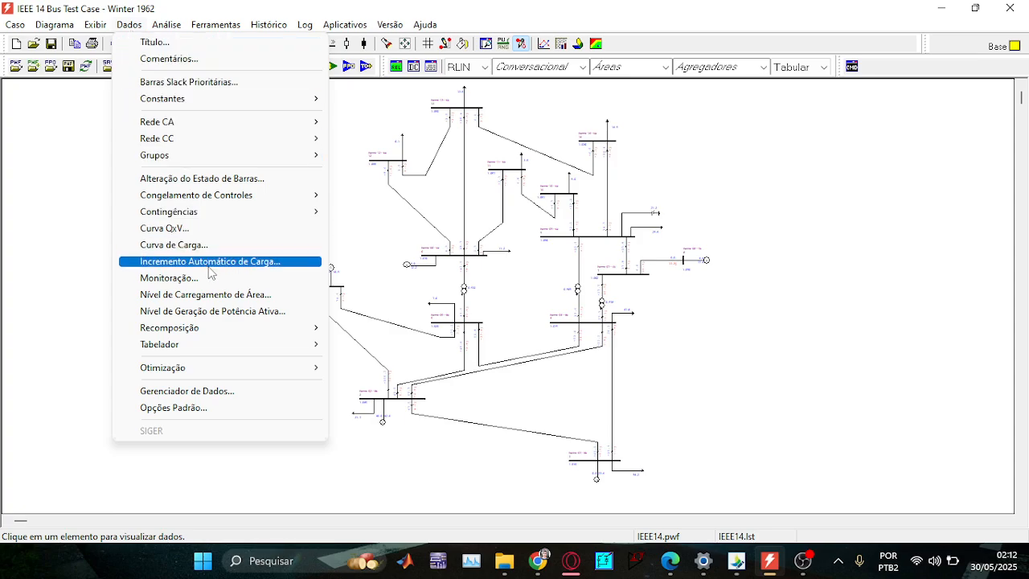
# In Nível de Carregamento de Área, give area 1 (type Area) a 20 % active load.
pyautogui.click(214, 295)
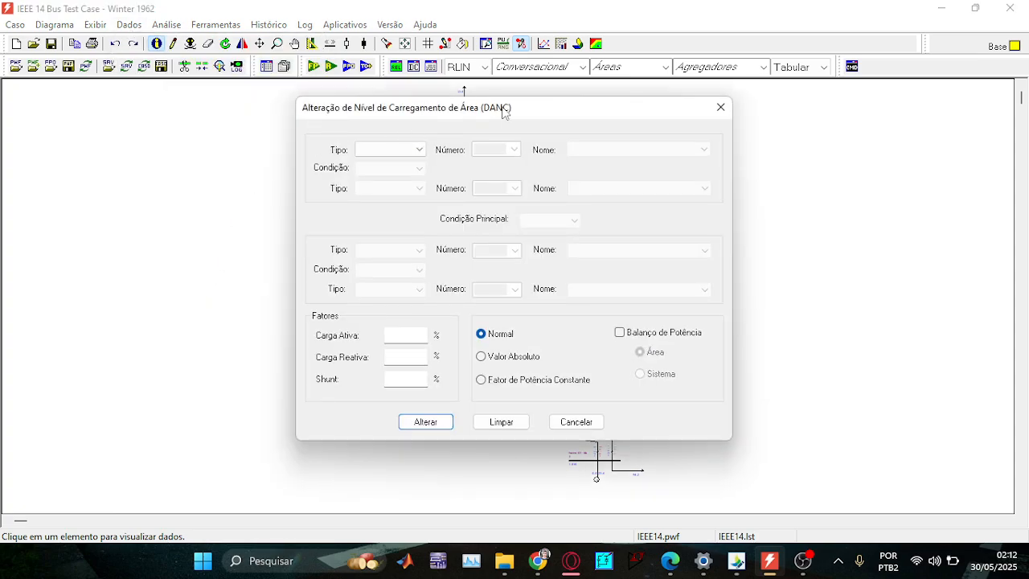
pyautogui.click(419, 150)
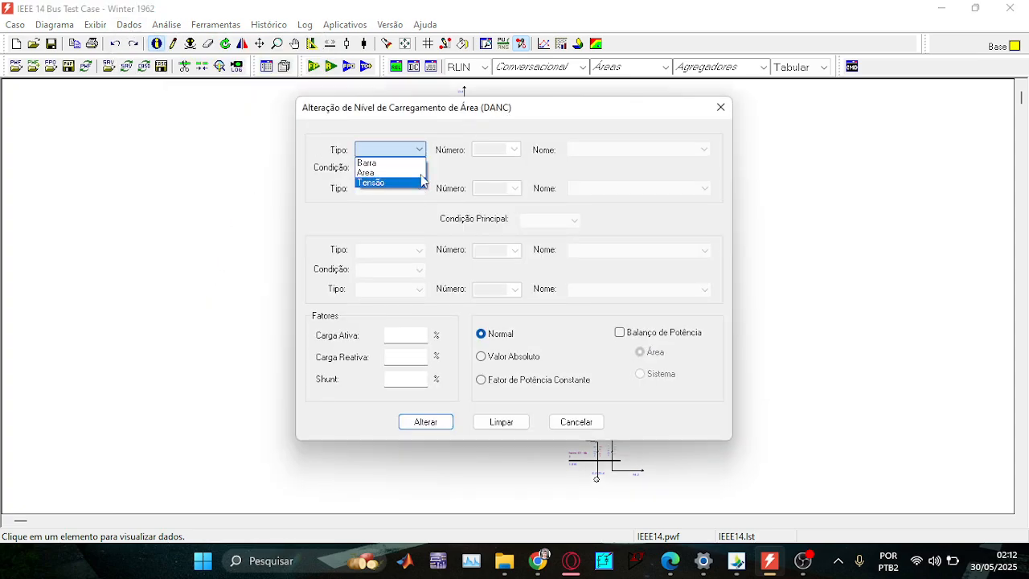
pyautogui.click(395, 174)
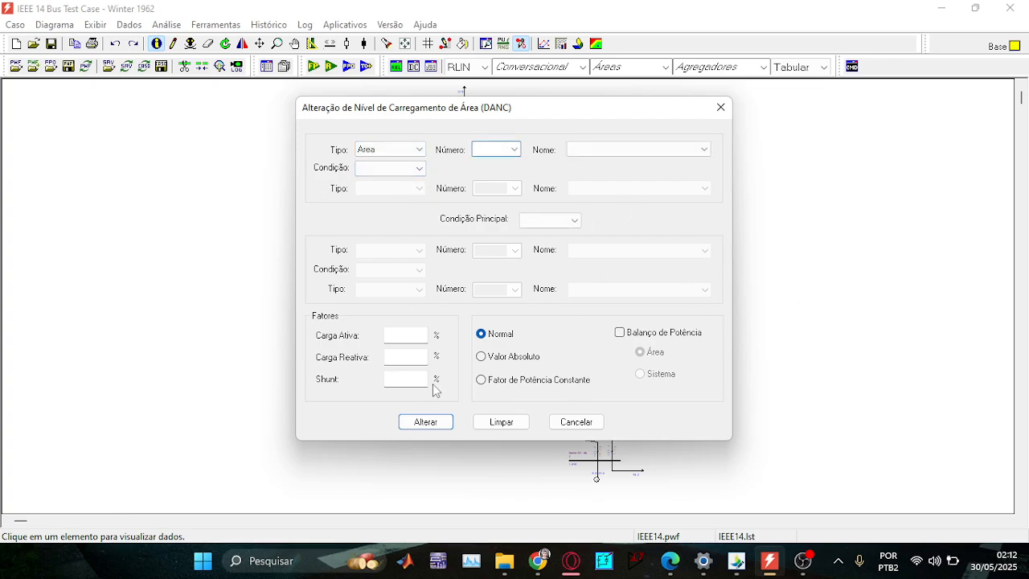
pyautogui.click(515, 150)
pyautogui.click(508, 161)
pyautogui.click(394, 337)
pyautogui.click(679, 565)
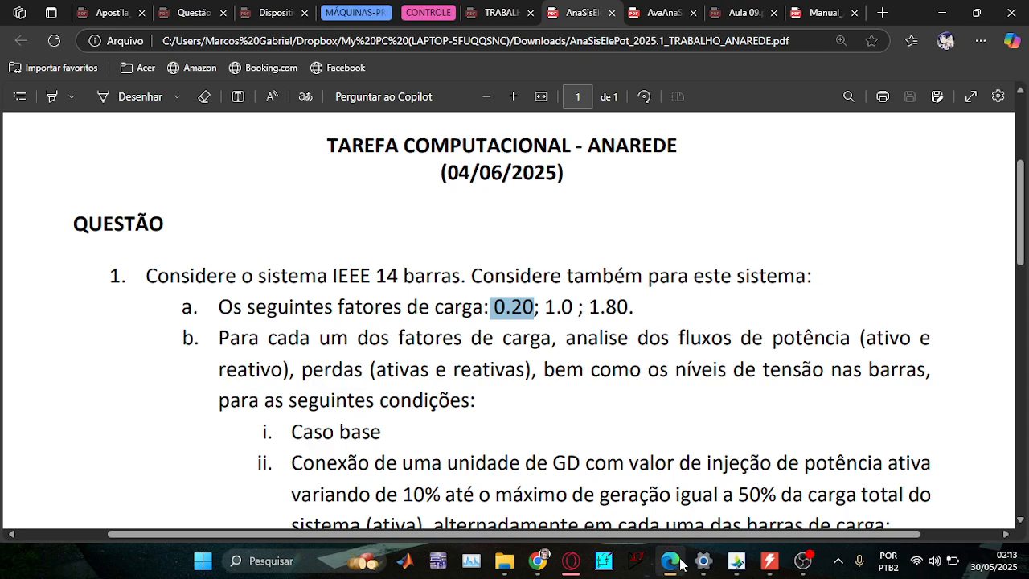
pyautogui.click(680, 565)
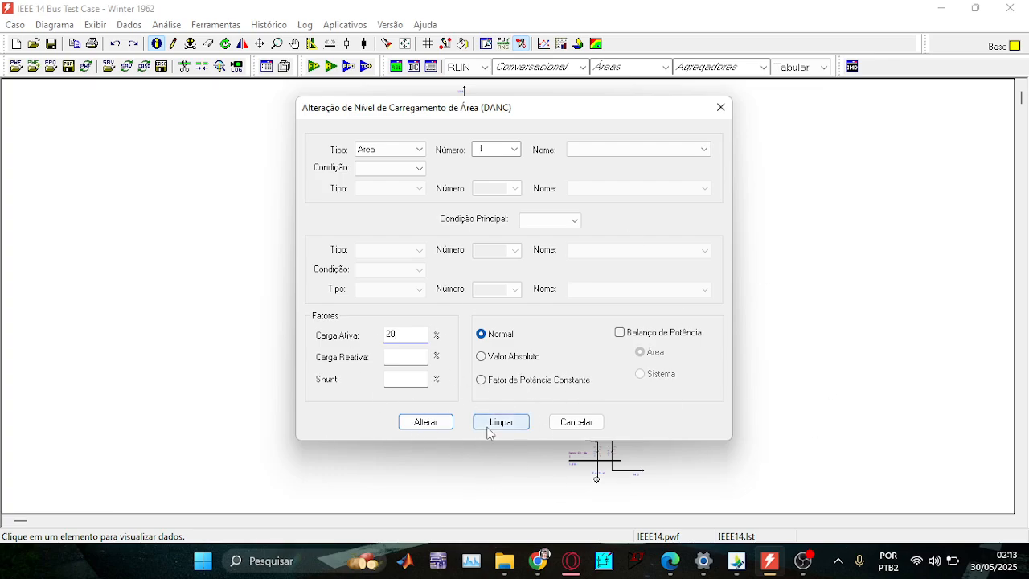
pyautogui.click(576, 422)
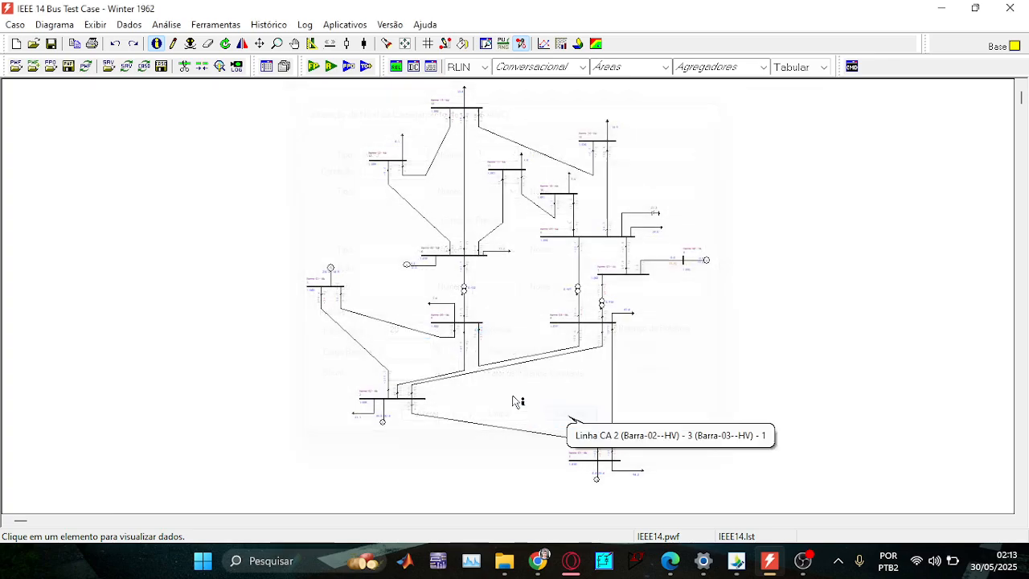
pyautogui.click(129, 25)
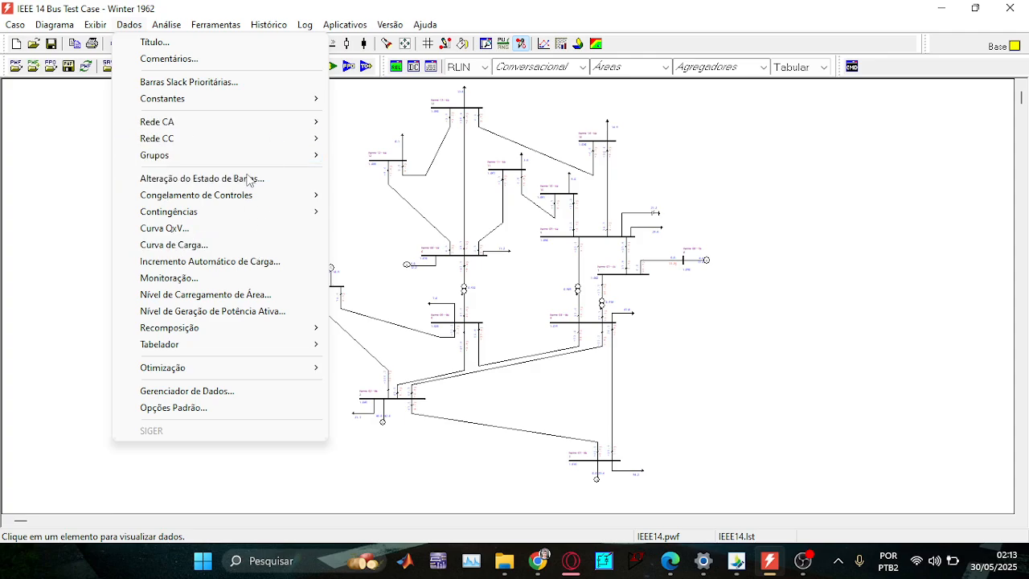
pyautogui.moveTo(169, 25)
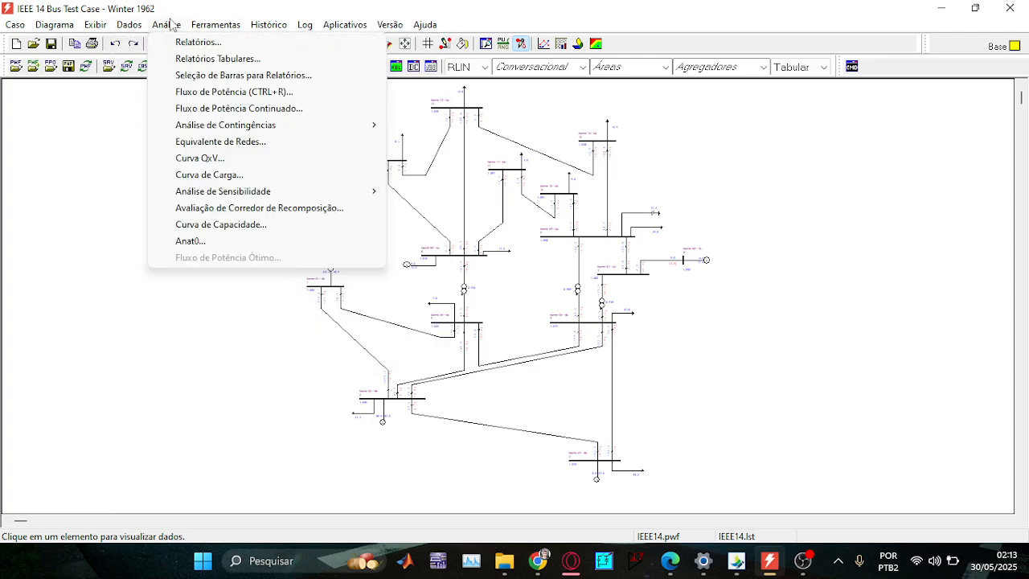
pyautogui.click(201, 62)
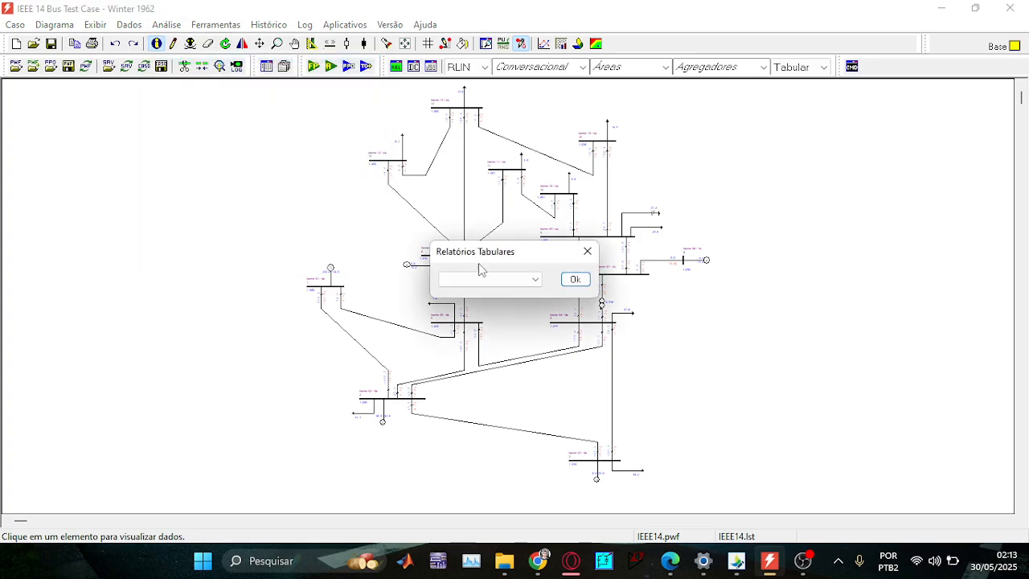
pyautogui.click(497, 280)
pyautogui.click(486, 292)
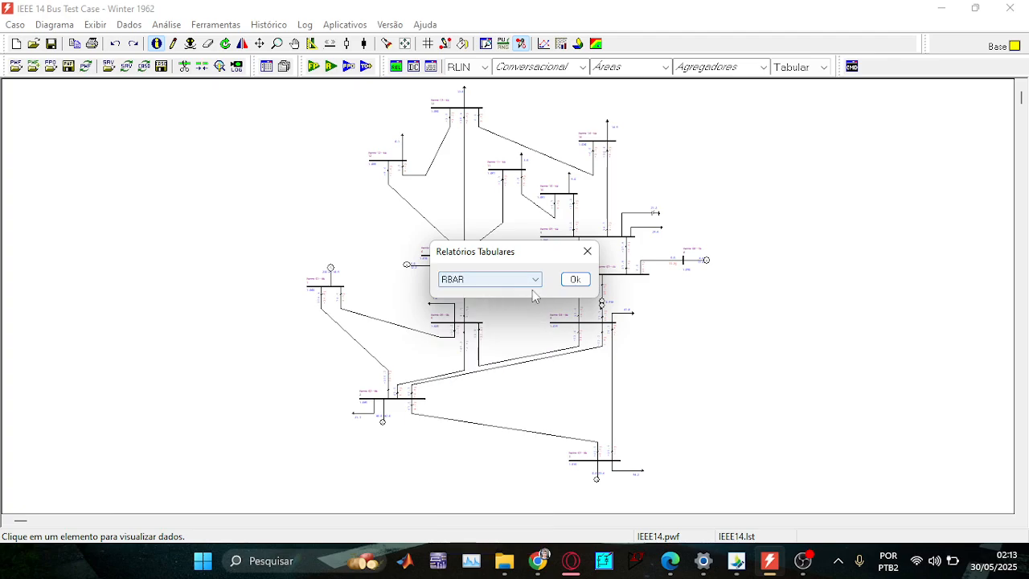
pyautogui.click(572, 280)
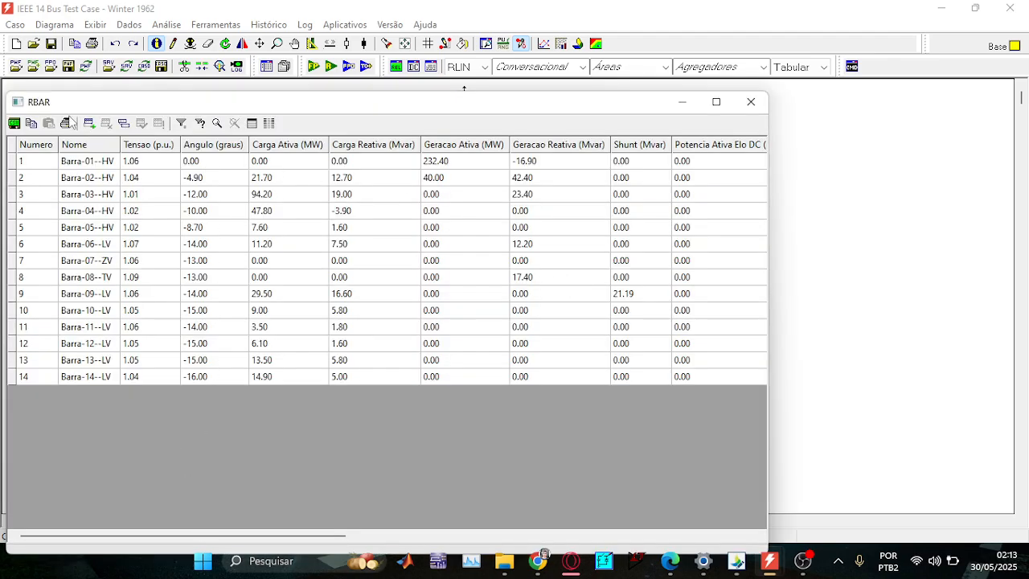
pyautogui.click(459, 162)
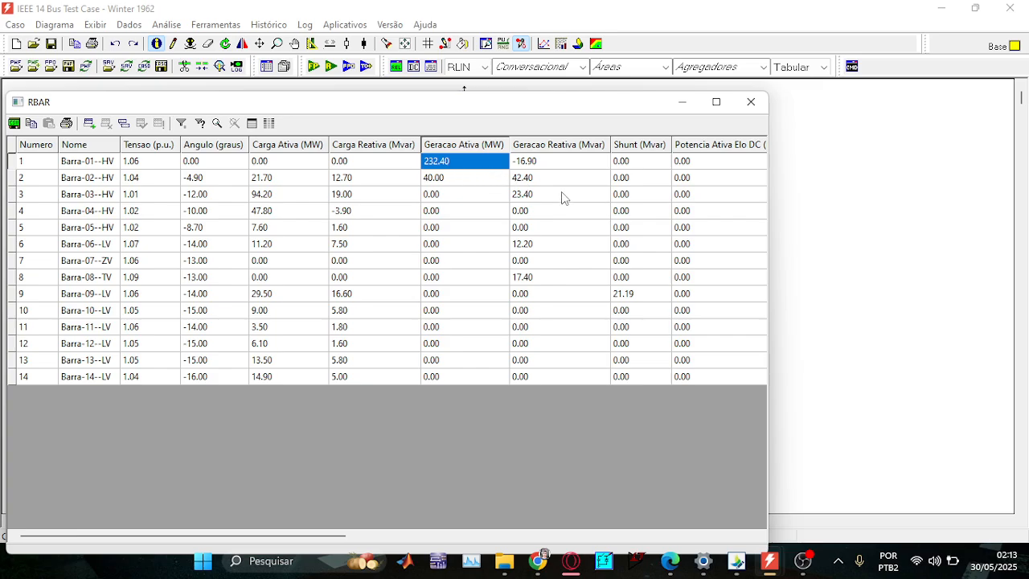
pyautogui.click(266, 180)
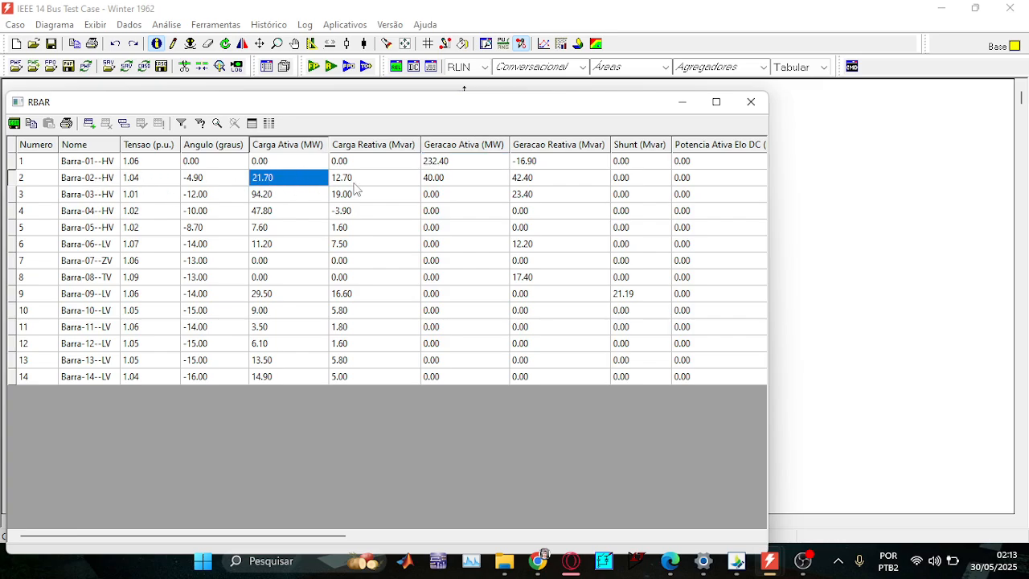
pyautogui.click(751, 102)
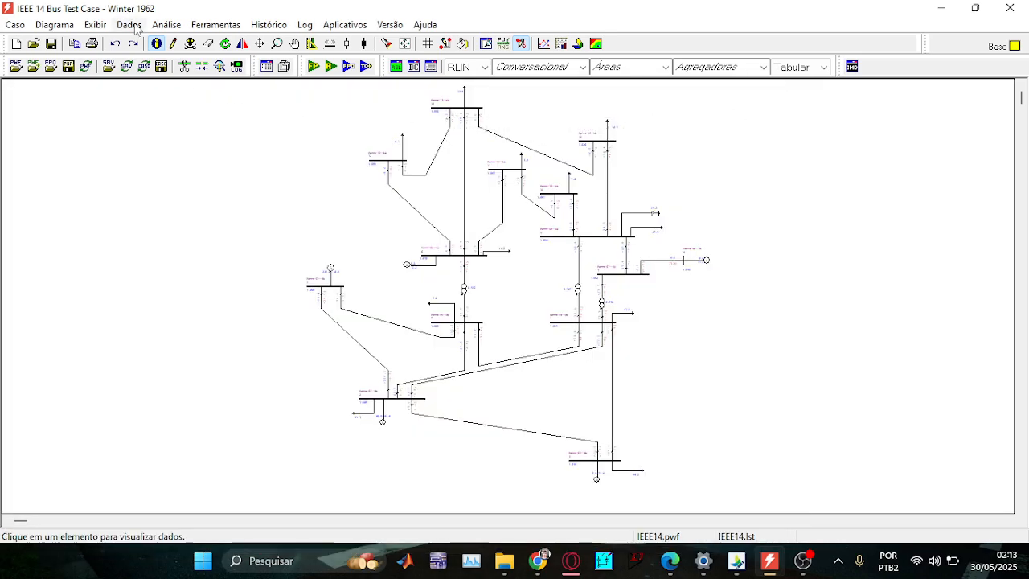
# Apply a 20 % Normal active load change to area 1 via Dados > Nível de Carregamento de Área.
pyautogui.click(130, 25)
pyautogui.click(232, 294)
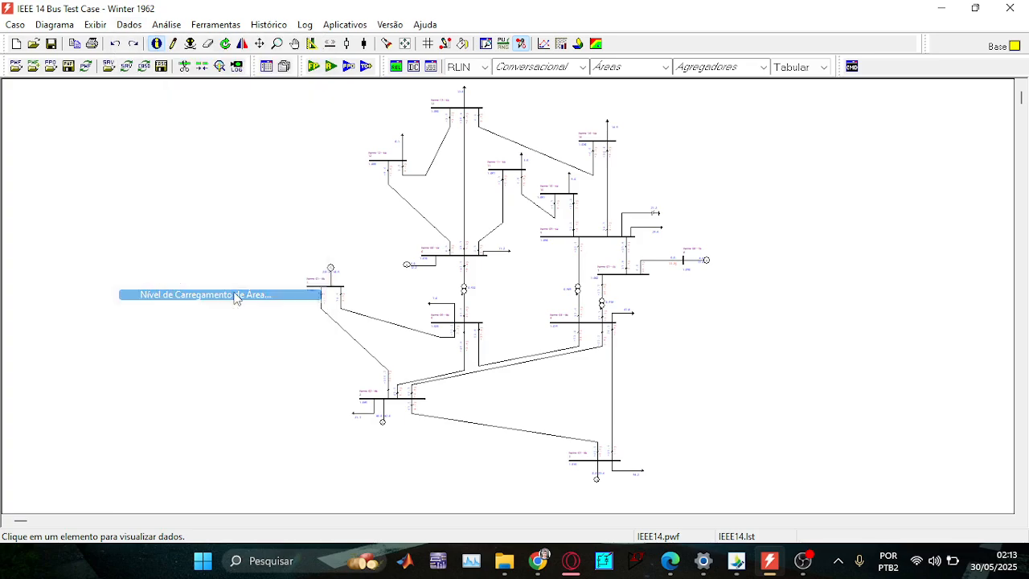
pyautogui.click(410, 150)
pyautogui.click(378, 159)
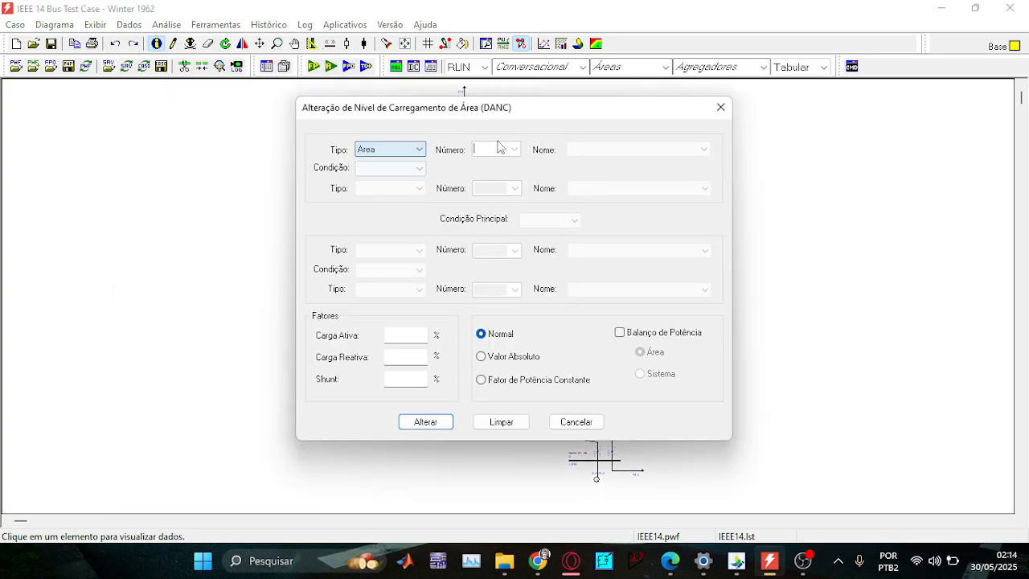
pyautogui.click(512, 151)
pyautogui.click(499, 168)
pyautogui.click(402, 336)
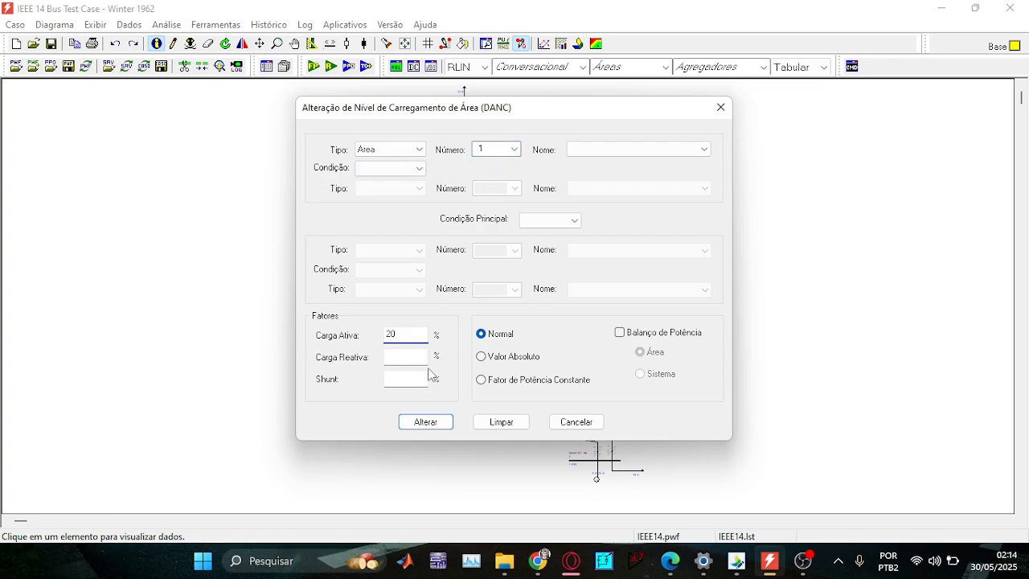
pyautogui.click(426, 421)
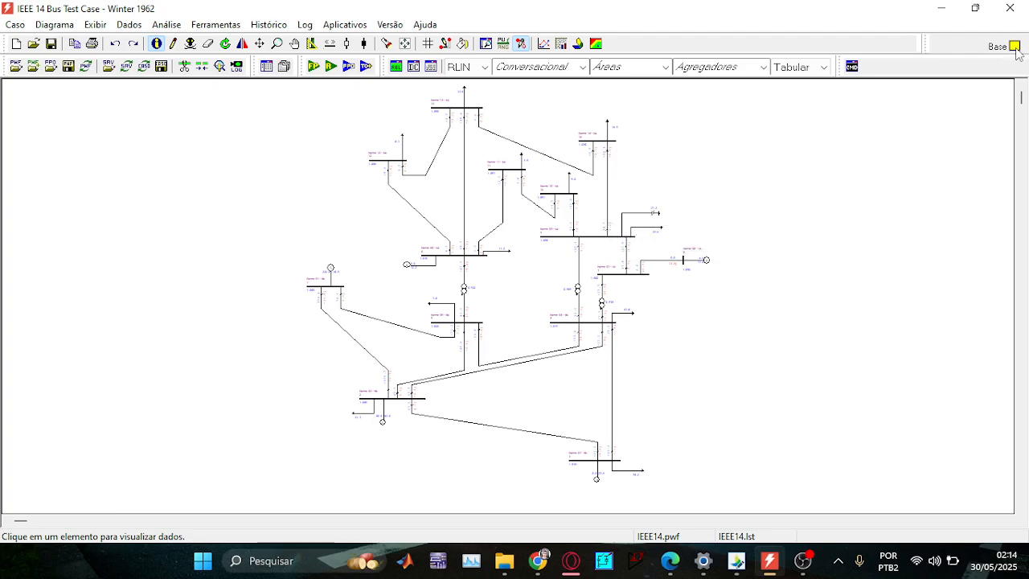
# Run the power flow and review the Resultados report showing convergence in 2 iterations.
pyautogui.click(314, 67)
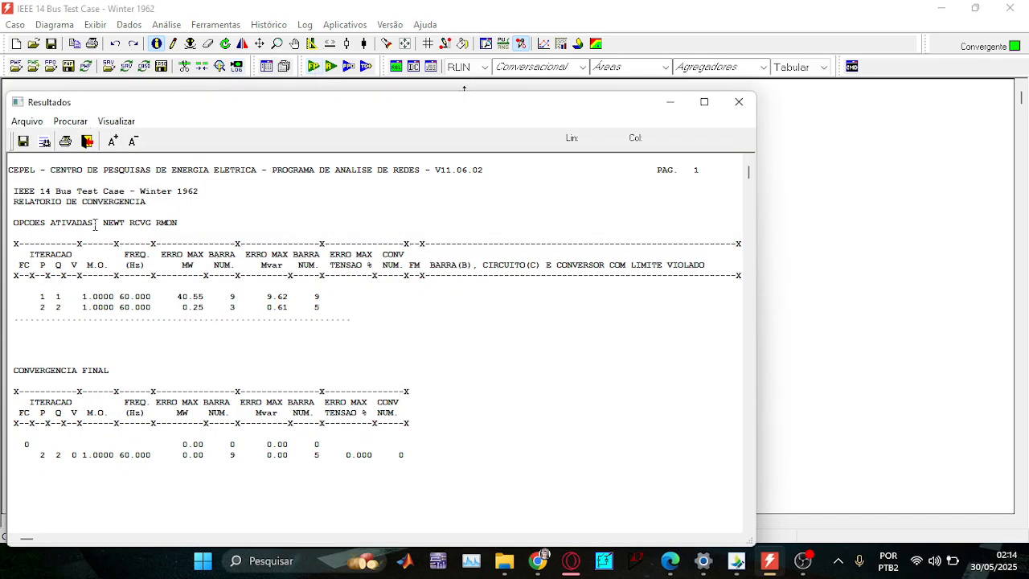
pyautogui.click(188, 221)
pyautogui.moveTo(191, 215); pyautogui.dragTo(216, 217)
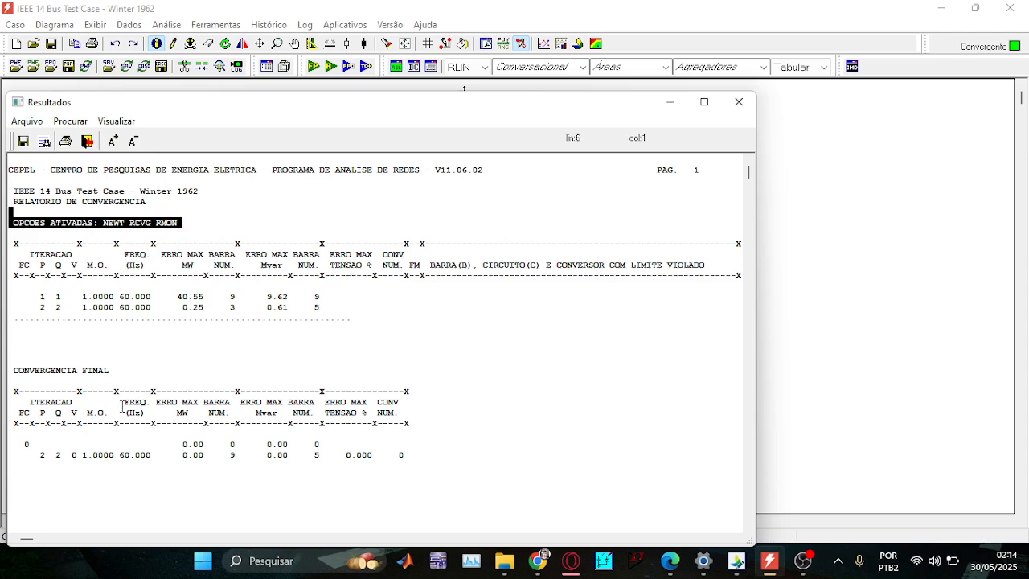
pyautogui.moveTo(115, 366); pyautogui.dragTo(2, 371)
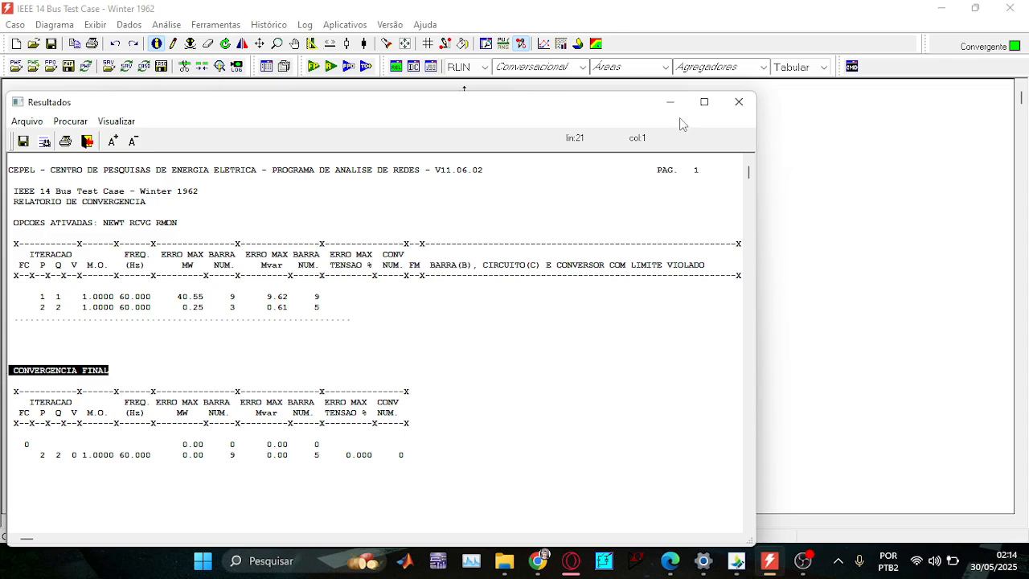
pyautogui.click(739, 101)
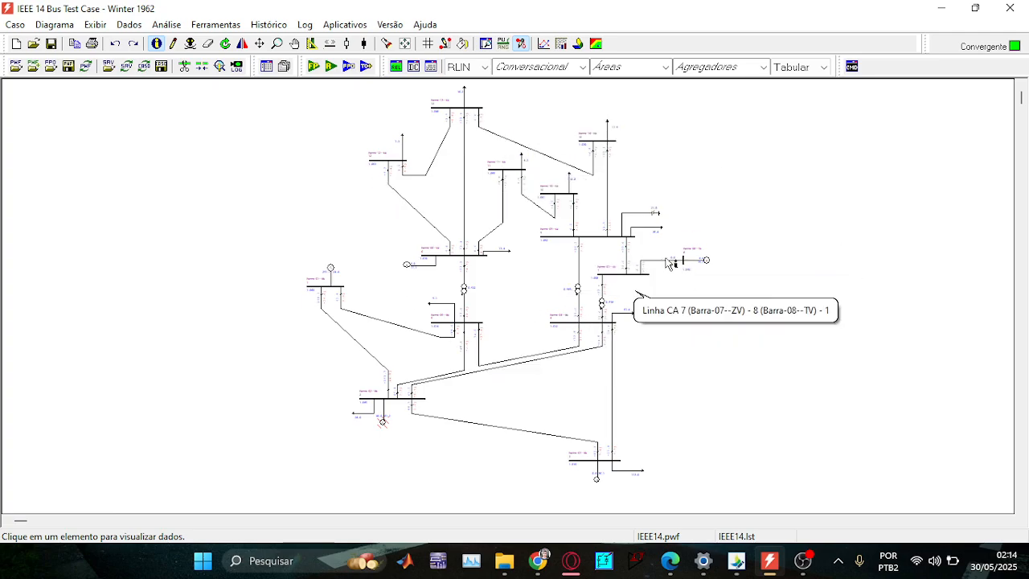
pyautogui.click(129, 25)
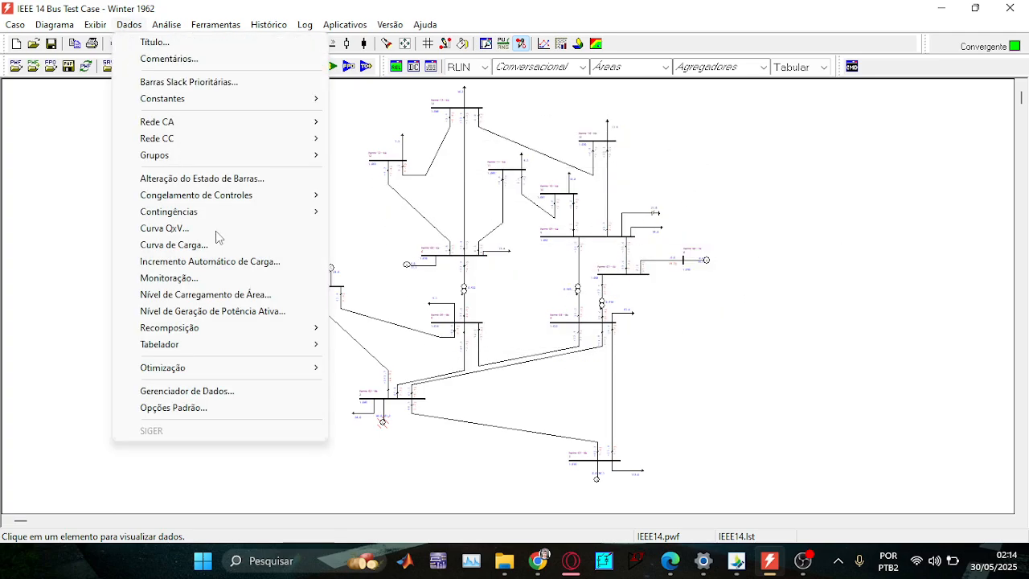
pyautogui.moveTo(166, 24)
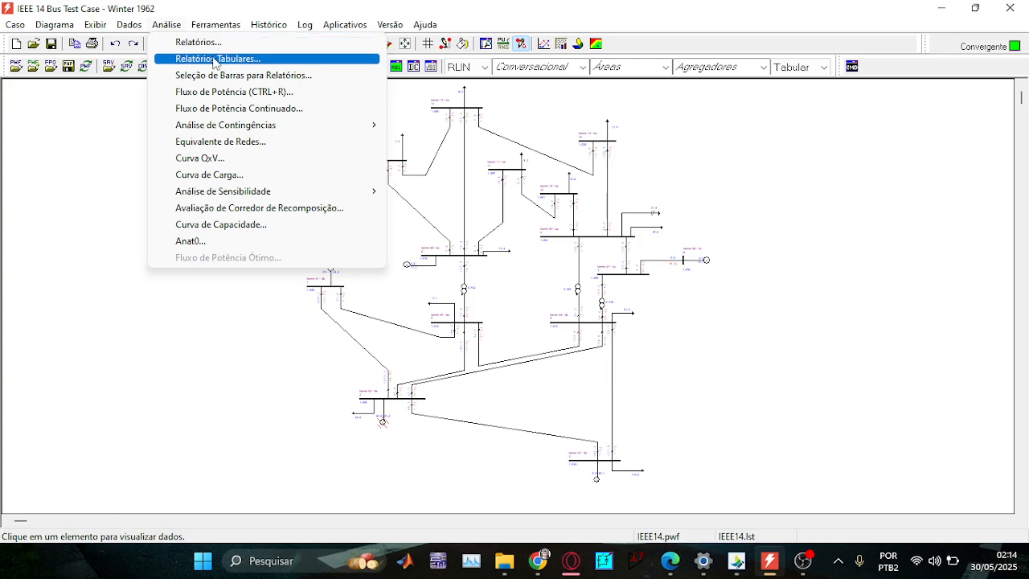
pyautogui.click(241, 58)
pyautogui.click(534, 281)
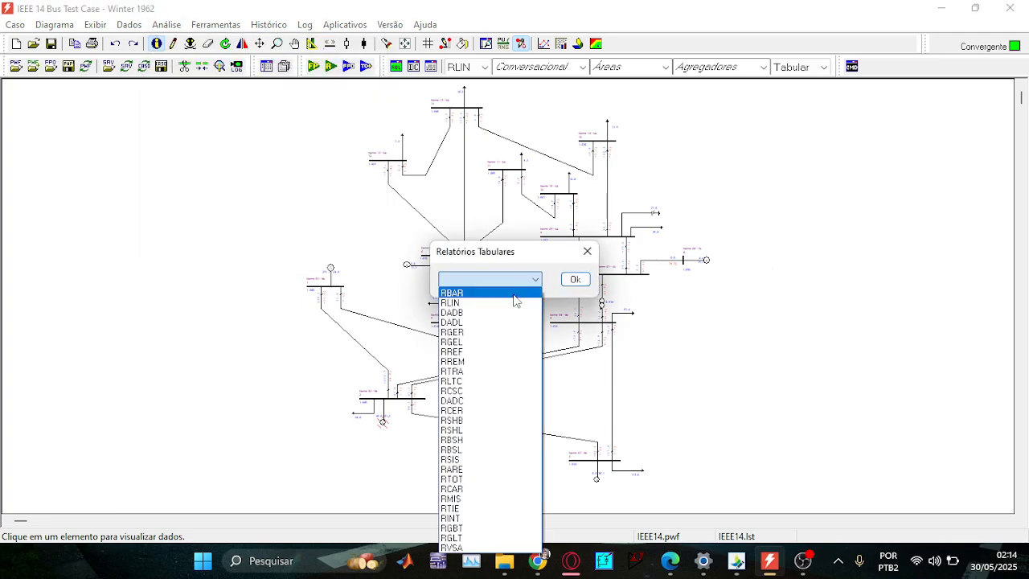
pyautogui.click(517, 296)
pyautogui.click(583, 280)
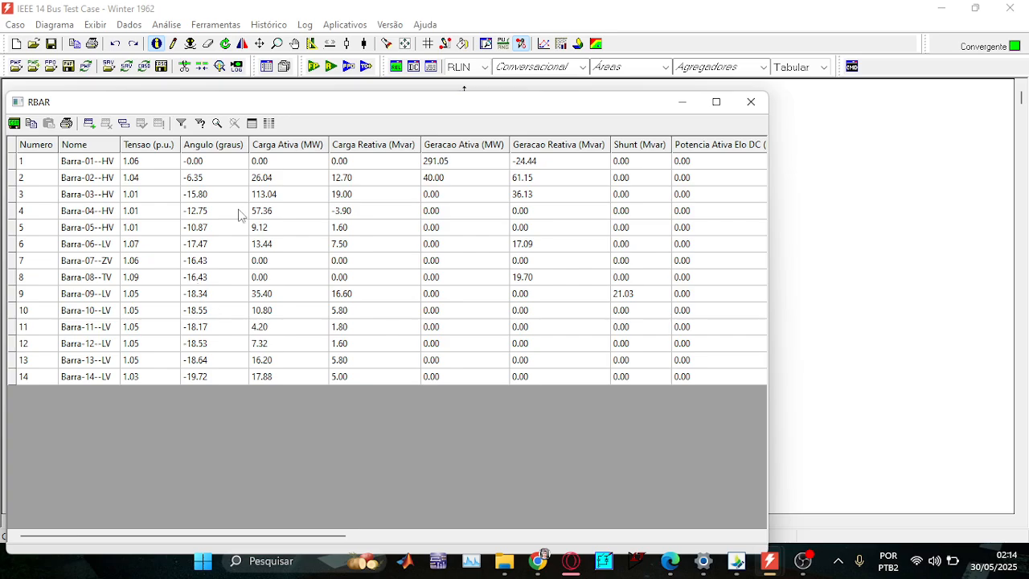
pyautogui.click(286, 180)
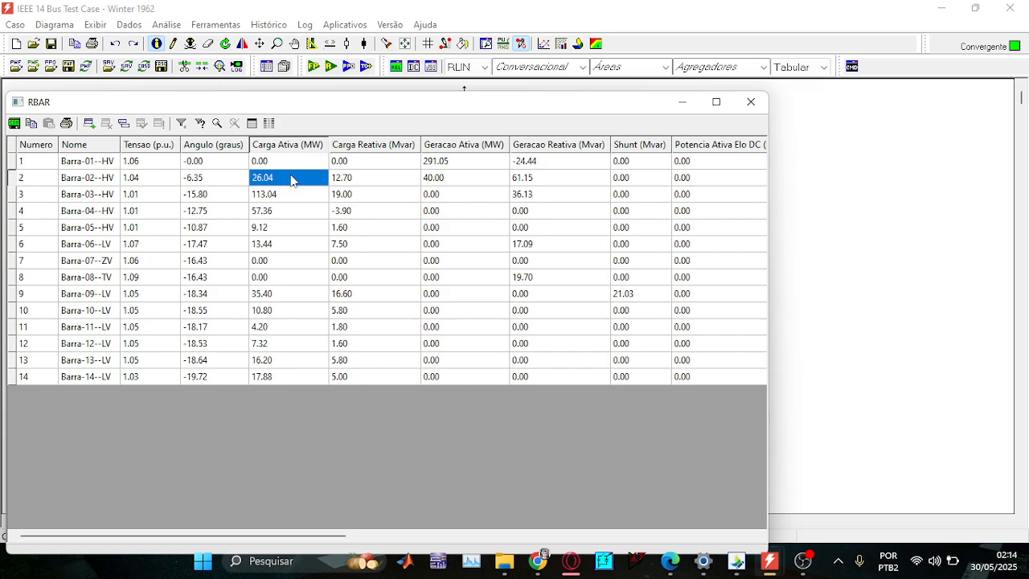
pyautogui.click(456, 165)
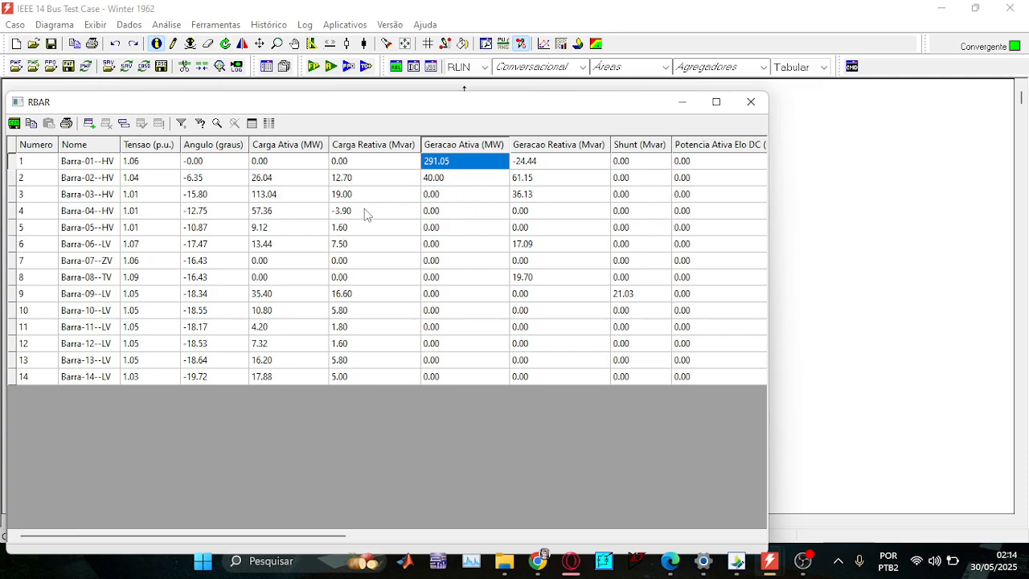
pyautogui.click(351, 180)
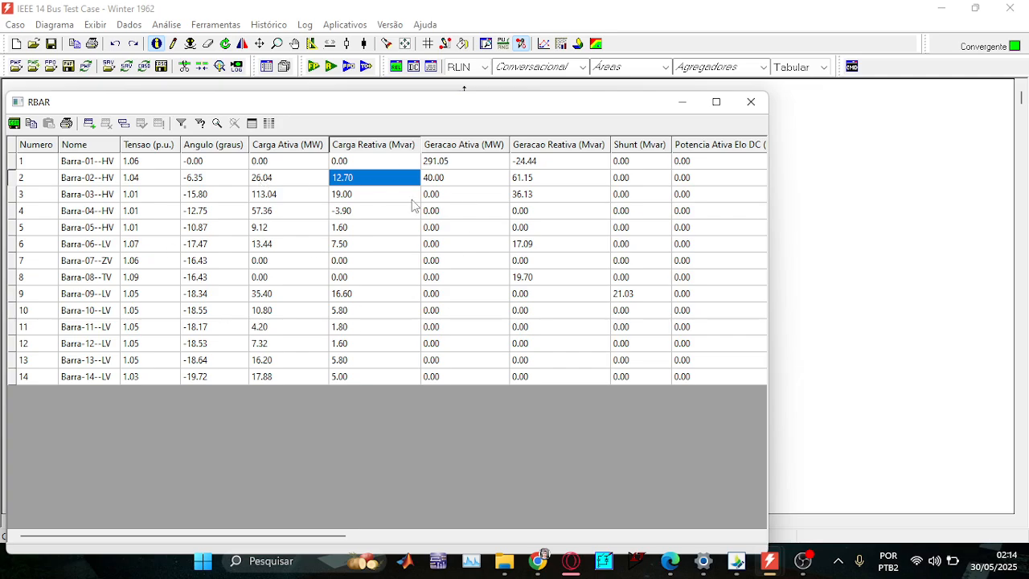
pyautogui.moveTo(403, 108); pyautogui.dragTo(449, 70)
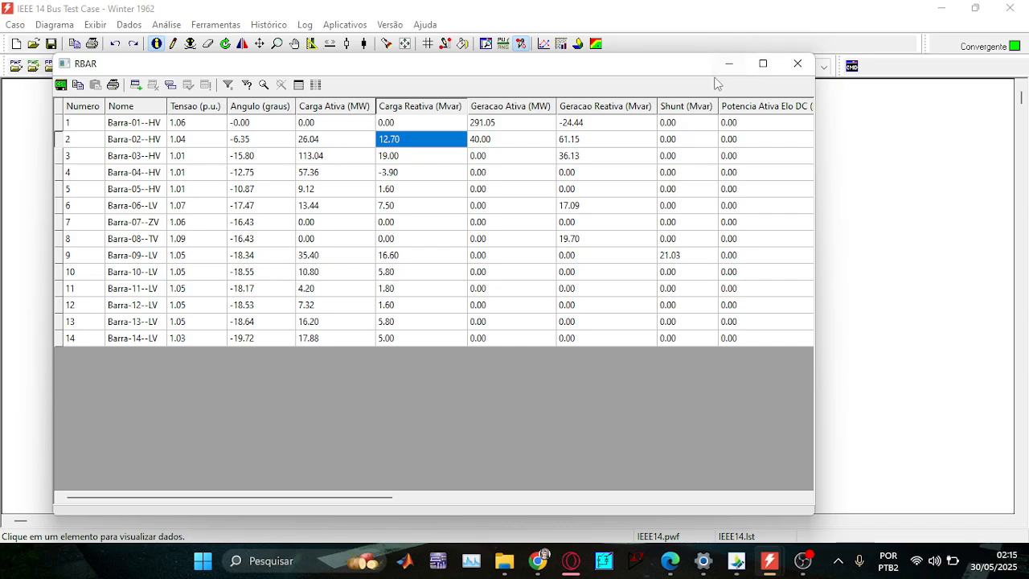
pyautogui.click(797, 64)
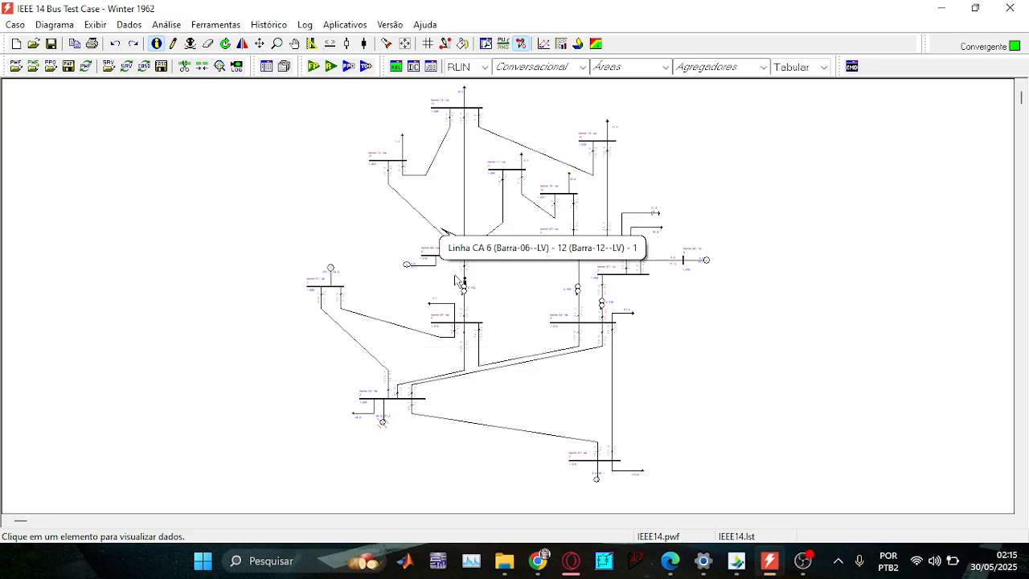
pyautogui.click(669, 560)
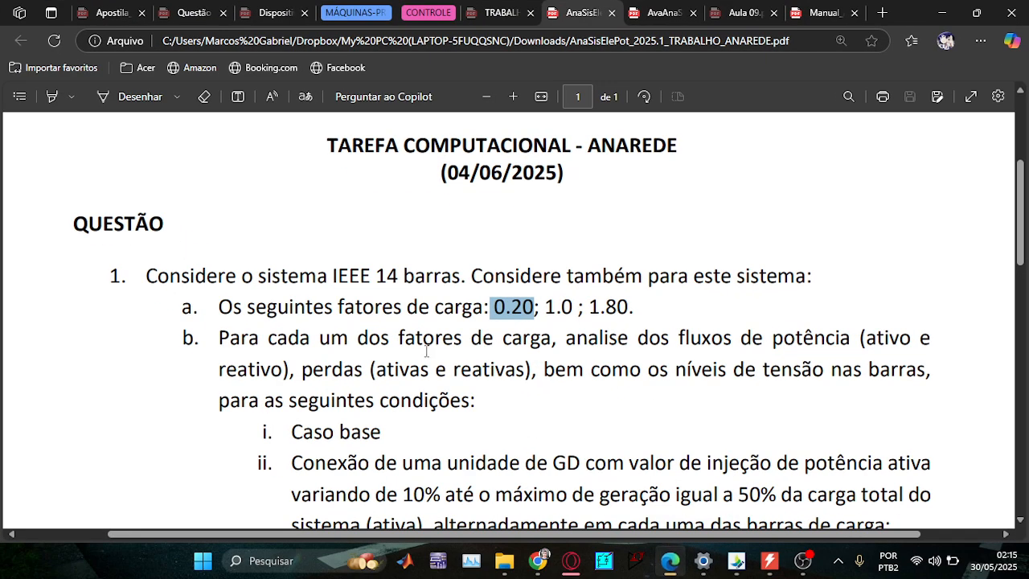
pyautogui.scroll(-3, 427, 348)
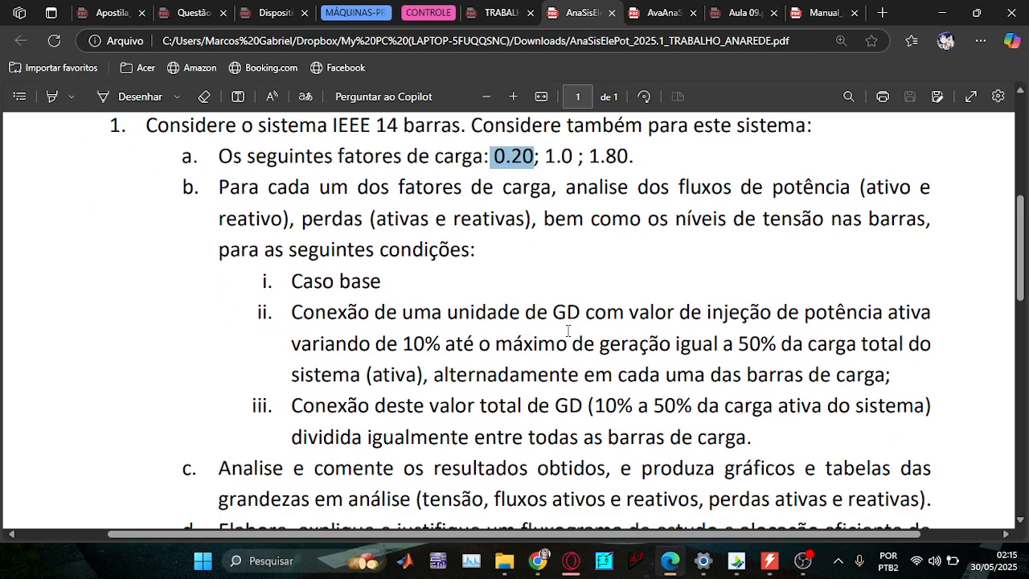
pyautogui.moveTo(391, 281); pyautogui.dragTo(276, 287)
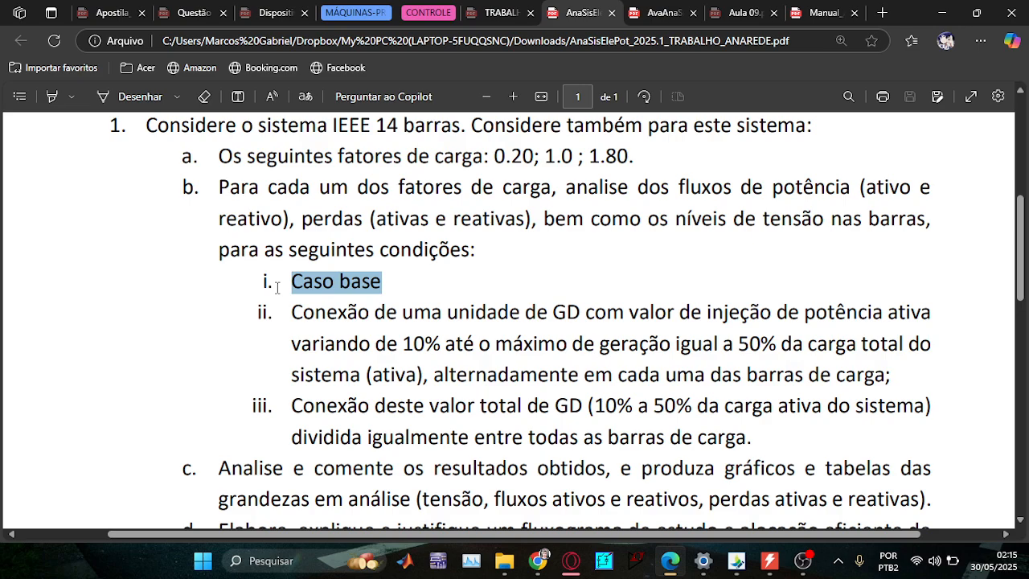
pyautogui.click(296, 318)
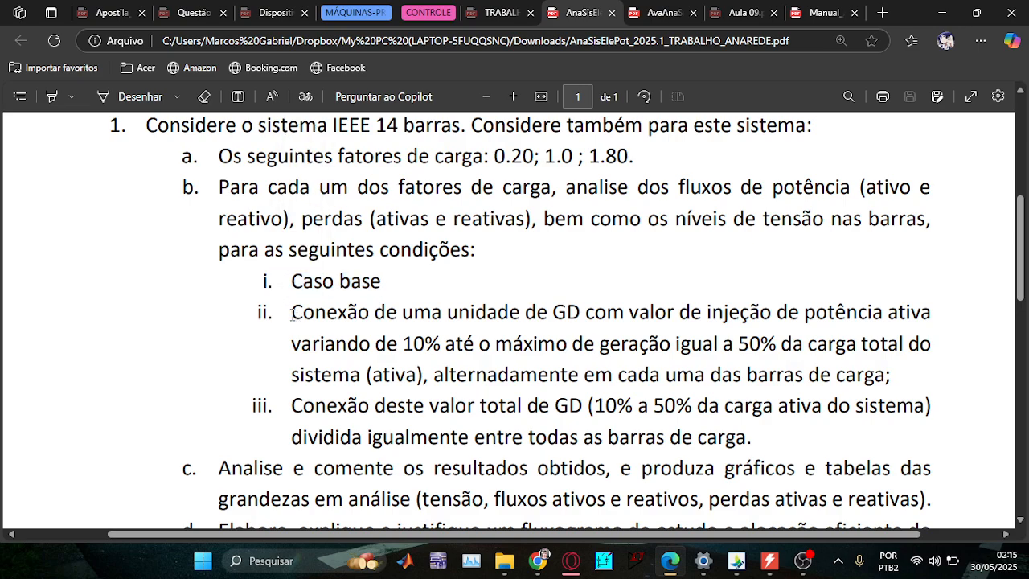
pyautogui.moveTo(292, 315); pyautogui.dragTo(947, 410)
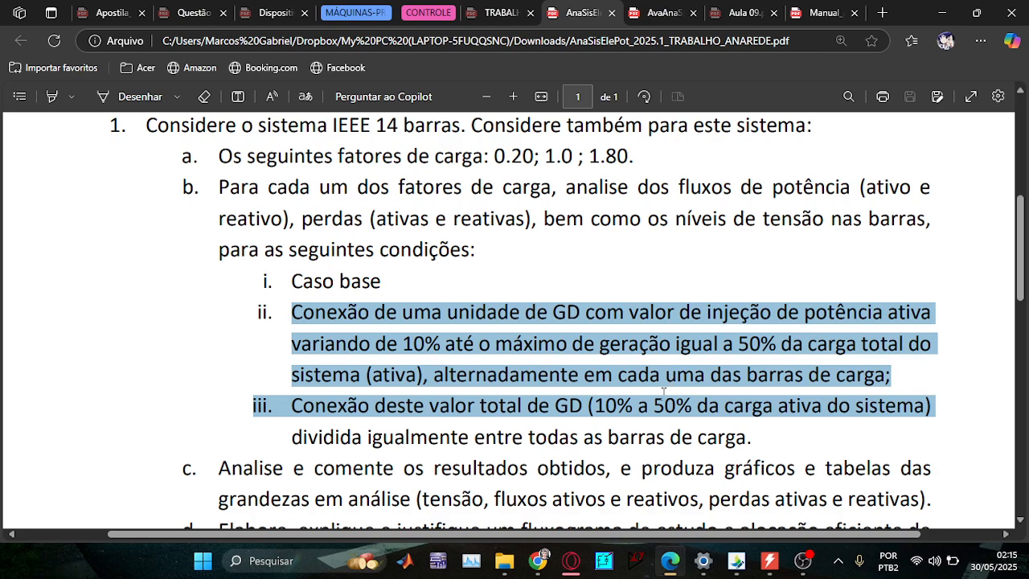
pyautogui.click(770, 569)
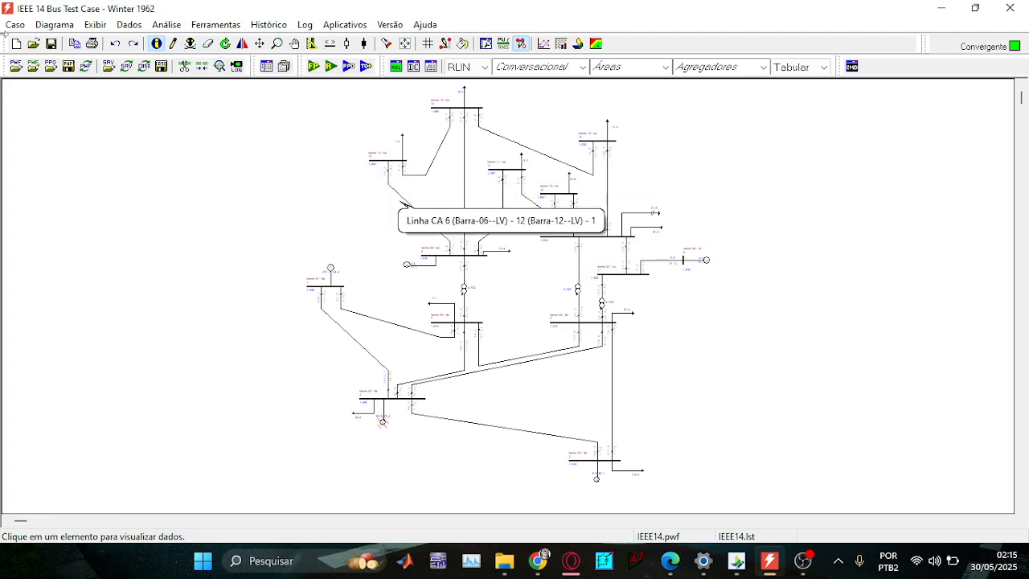
# Reload IEEE14.pwf from recent files and rerun the power flow to convergence.
pyautogui.click(24, 24)
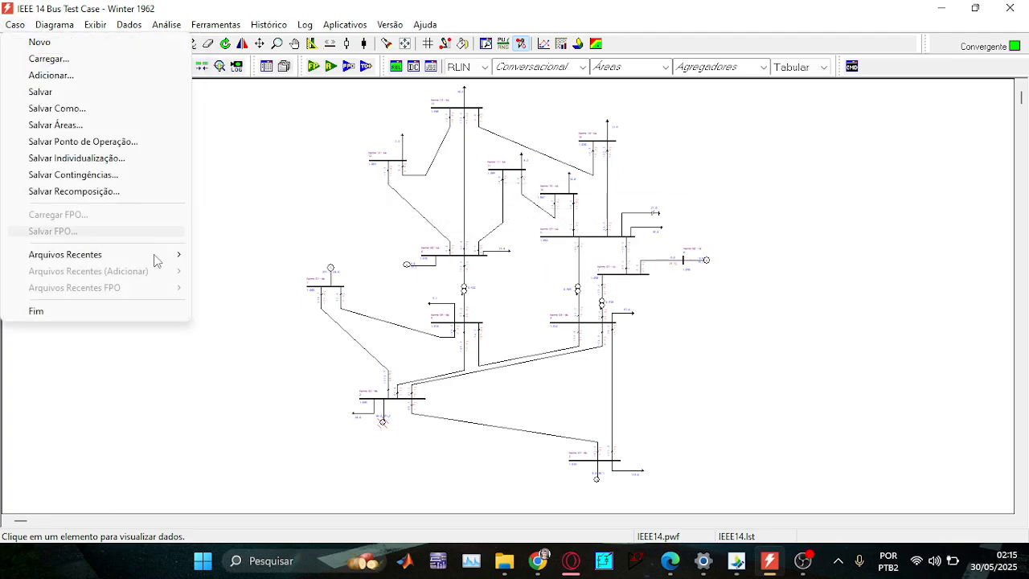
pyautogui.moveTo(179, 254)
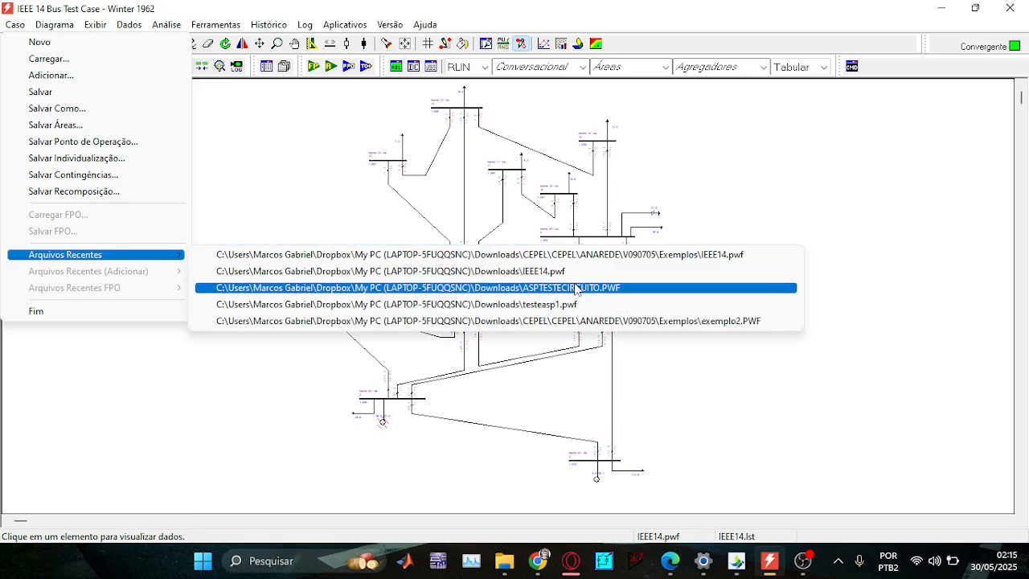
pyautogui.click(597, 255)
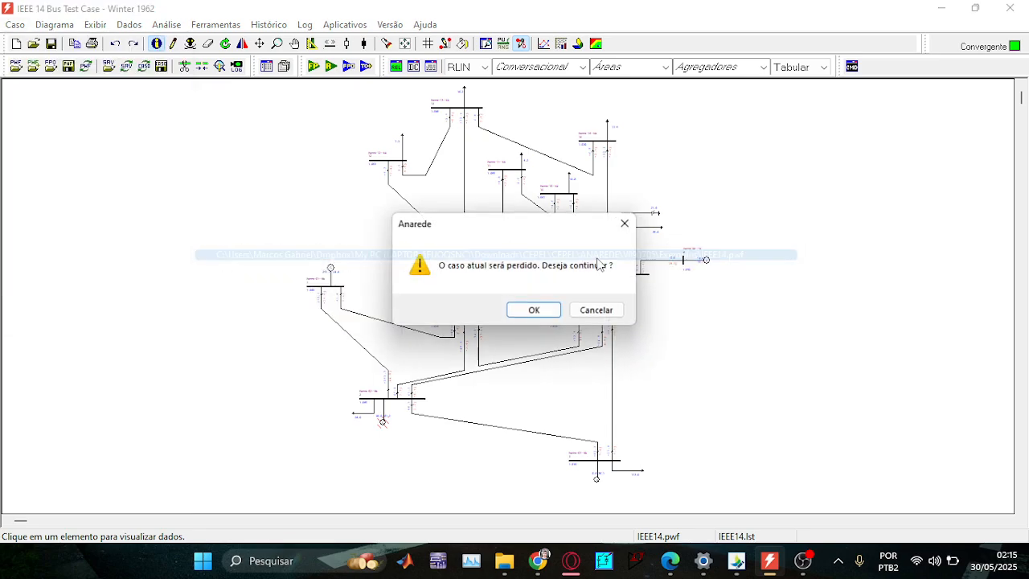
pyautogui.click(534, 309)
pyautogui.click(748, 104)
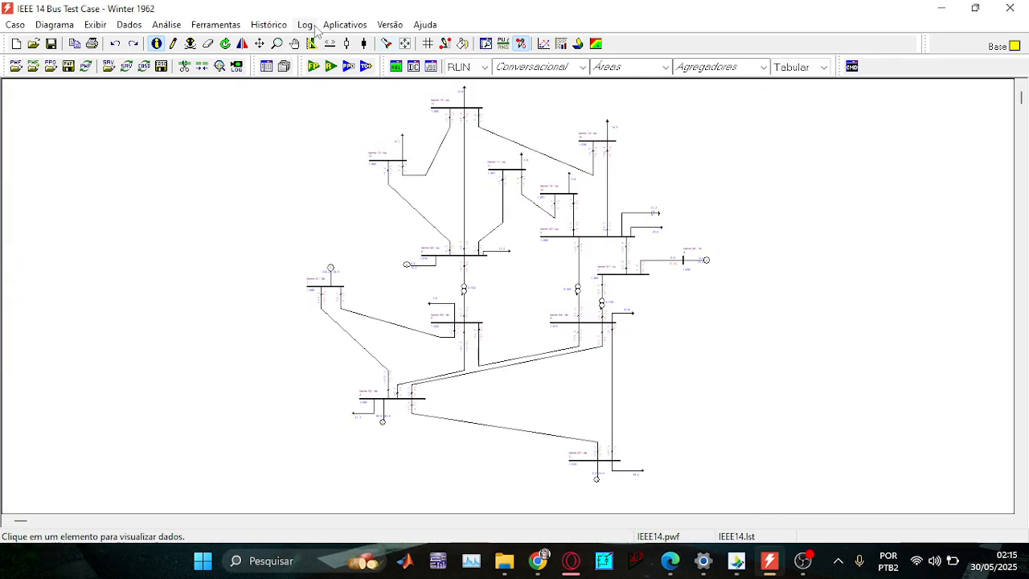
pyautogui.click(313, 67)
pyautogui.click(726, 103)
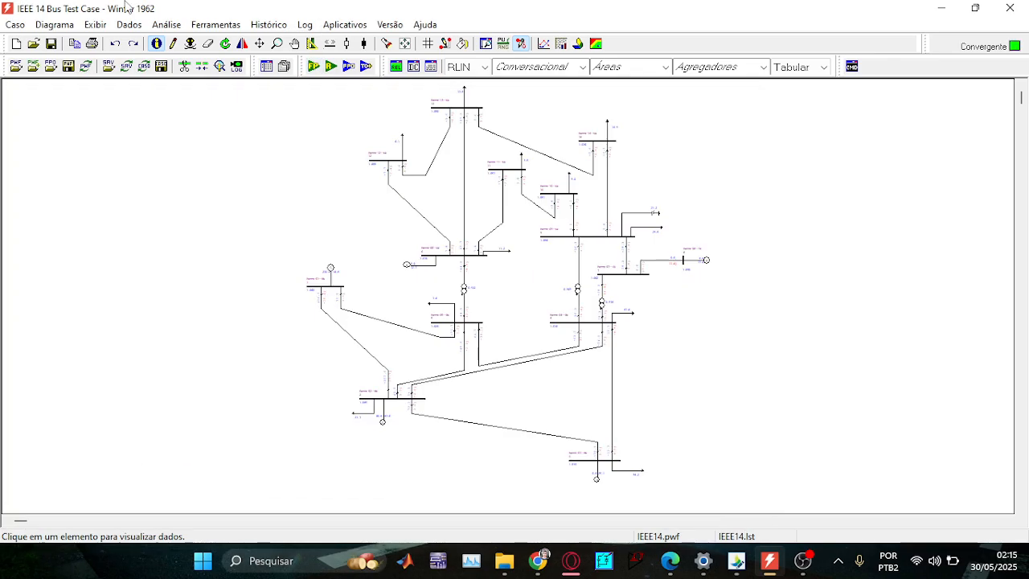
# Display the RBAR tabular report and select all buses' active loads, e.g. 94.20 MW at bus 3.
pyautogui.click(129, 25)
pyautogui.moveTo(183, 30)
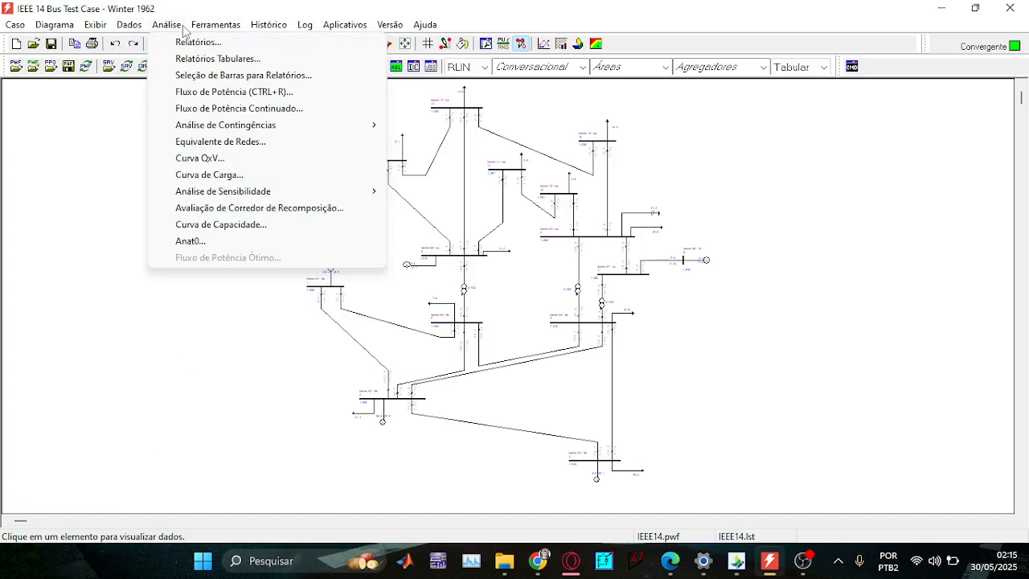
pyautogui.click(218, 59)
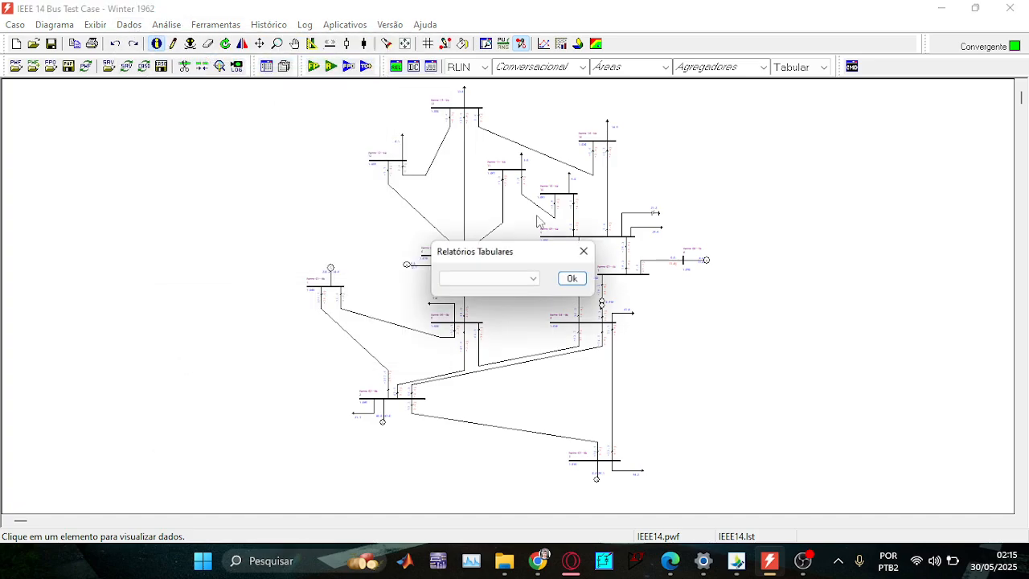
pyautogui.click(506, 280)
pyautogui.click(489, 294)
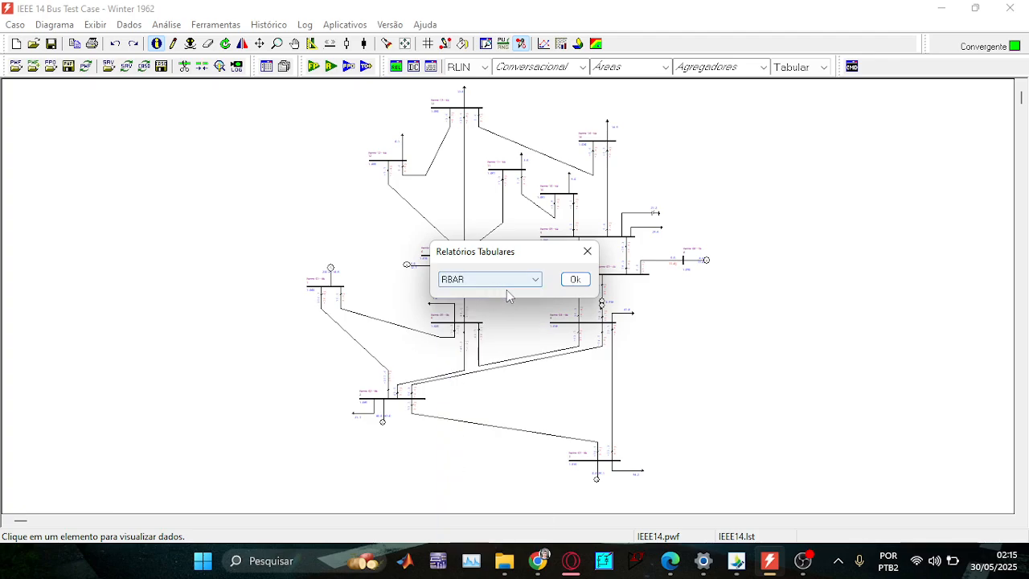
pyautogui.click(569, 280)
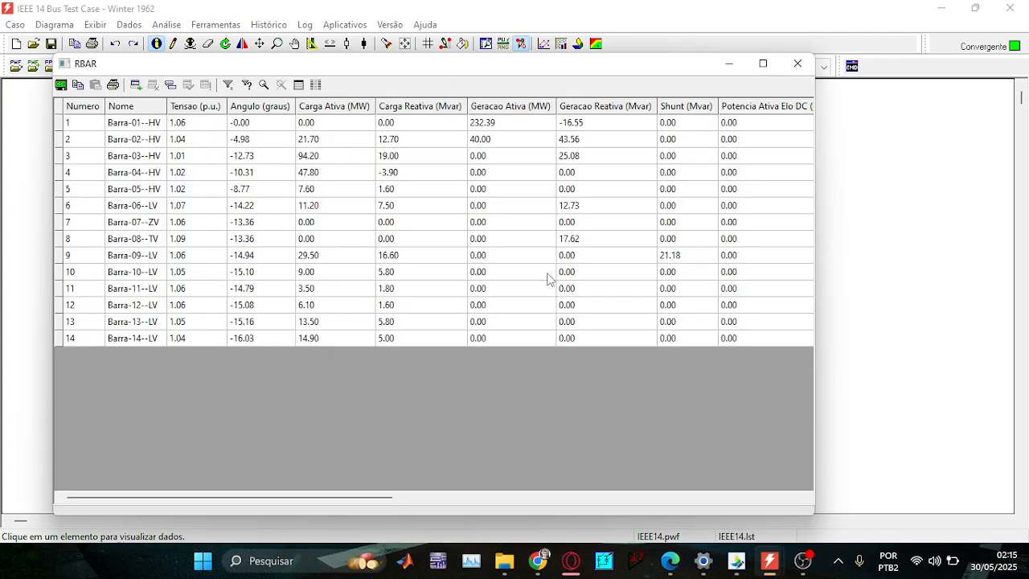
pyautogui.moveTo(319, 125); pyautogui.dragTo(328, 339)
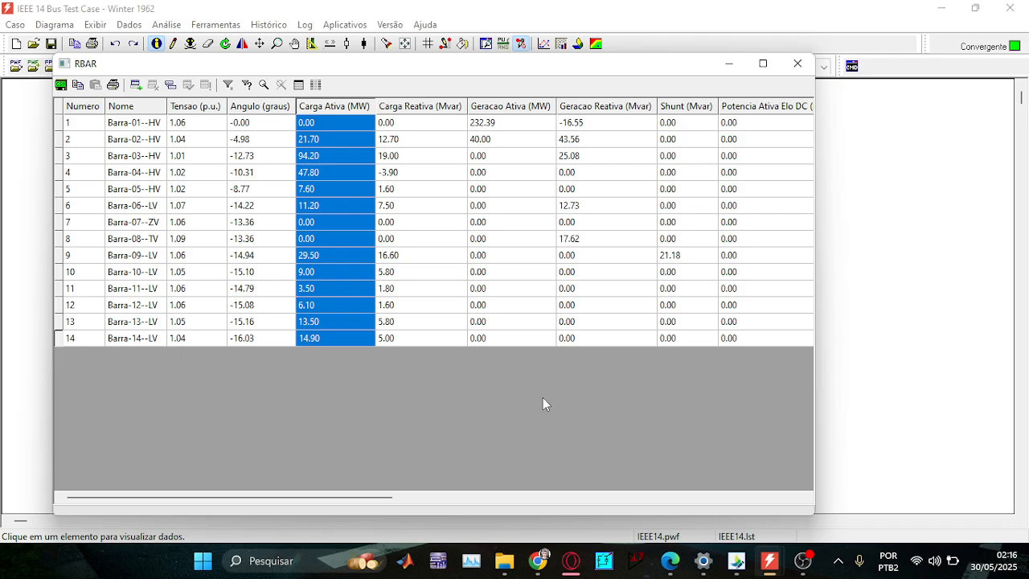
pyautogui.click(669, 560)
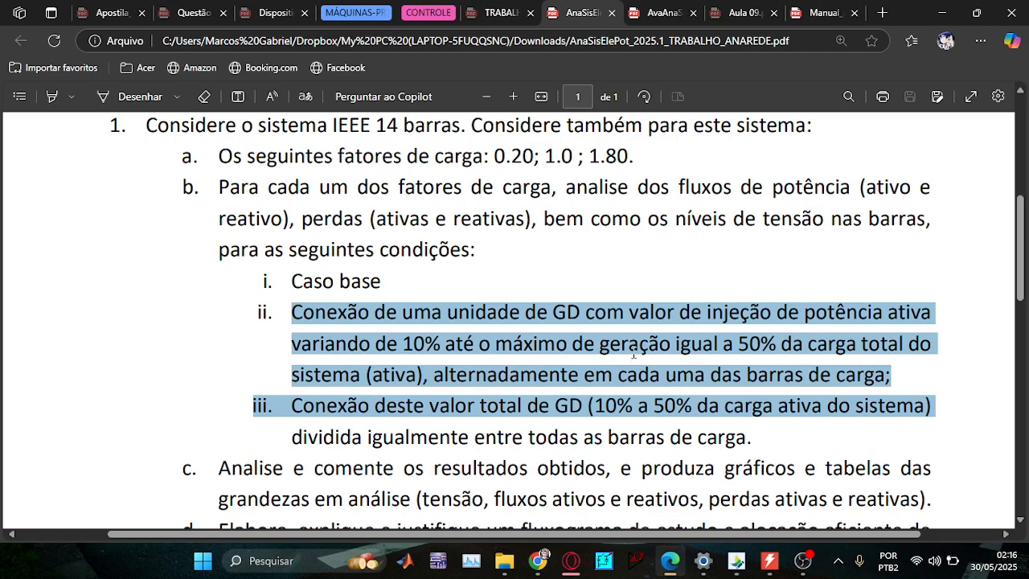
# Highlight the 10% starting injection value in item ii, then return to ANAREDE.
pyautogui.click(388, 351)
pyautogui.moveTo(401, 344); pyautogui.dragTo(441, 345)
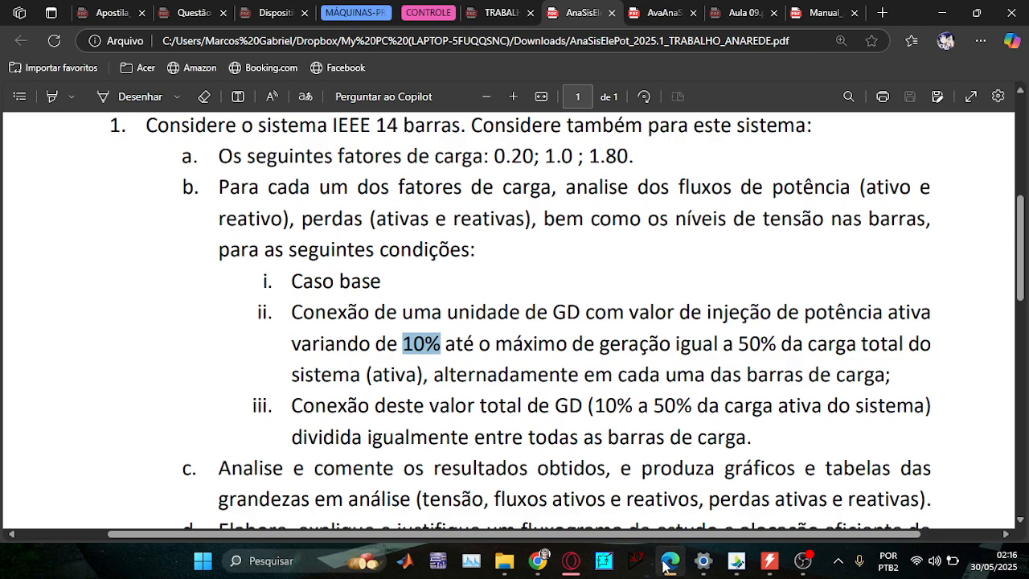
pyautogui.moveTo(665, 565)
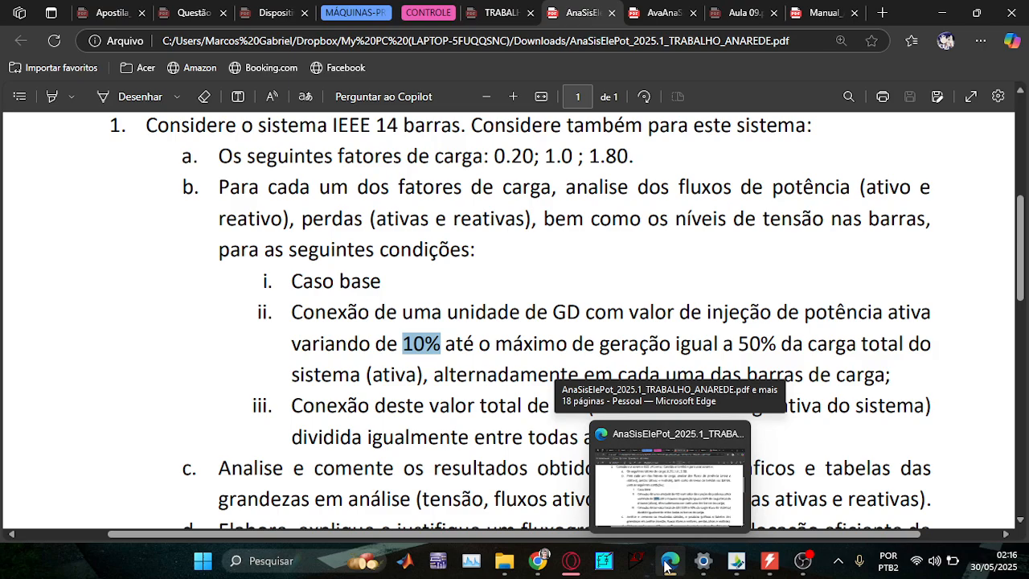
pyautogui.click(665, 565)
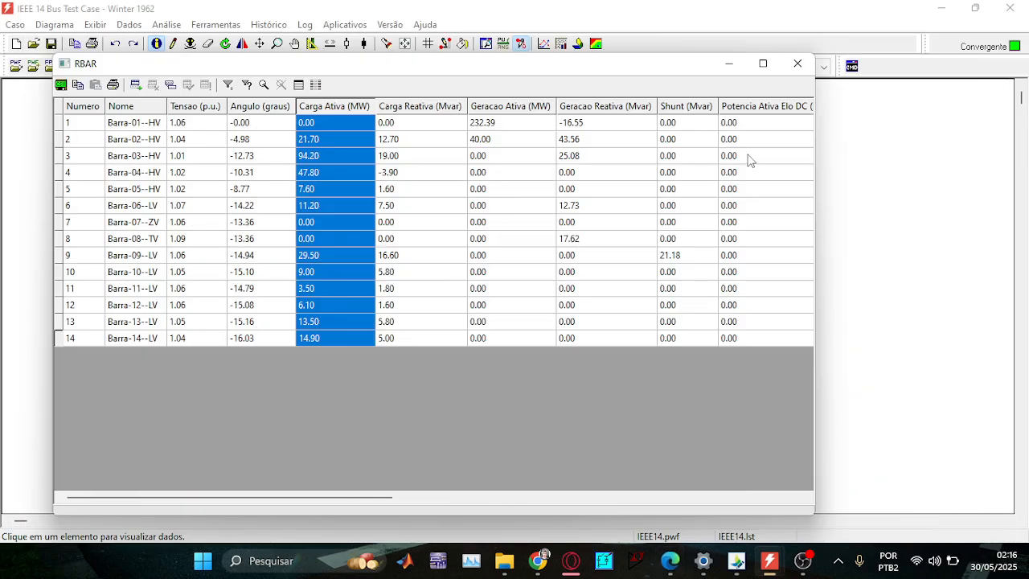
# Hide the RBAR table and inspect Barra-06's active generation without changing it.
pyautogui.click(735, 64)
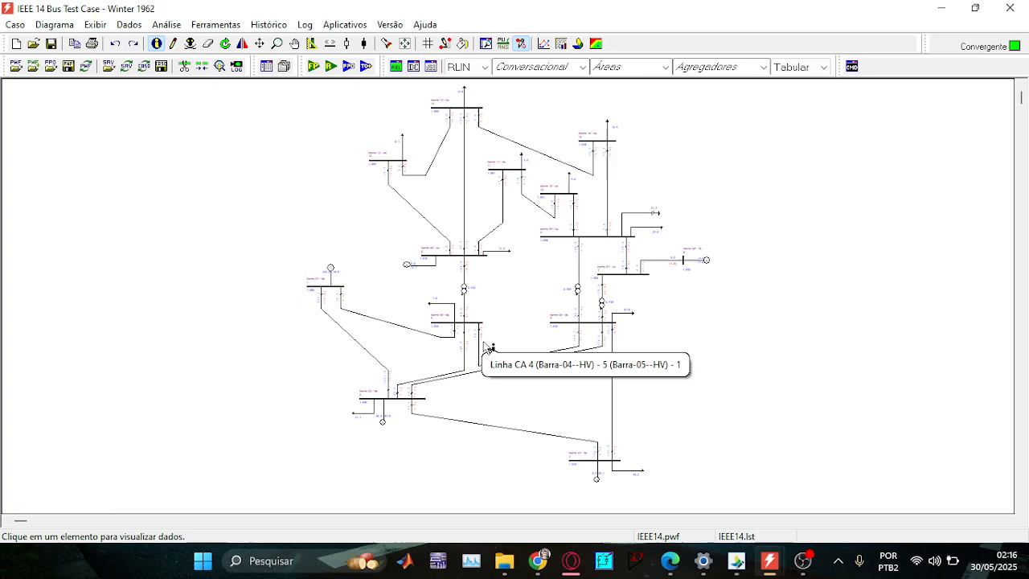
pyautogui.scroll(2, 450, 339)
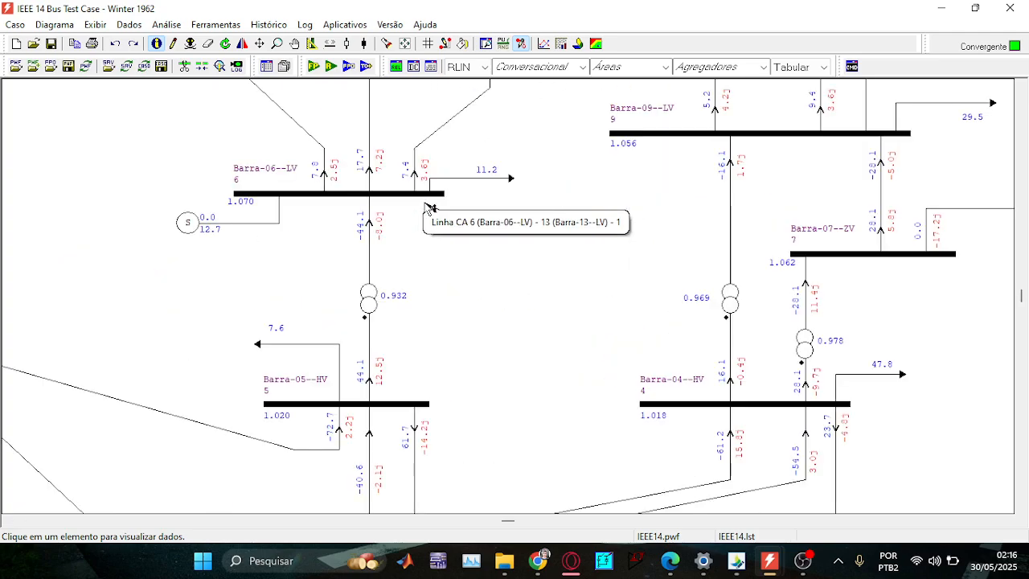
pyautogui.doubleClick(349, 195)
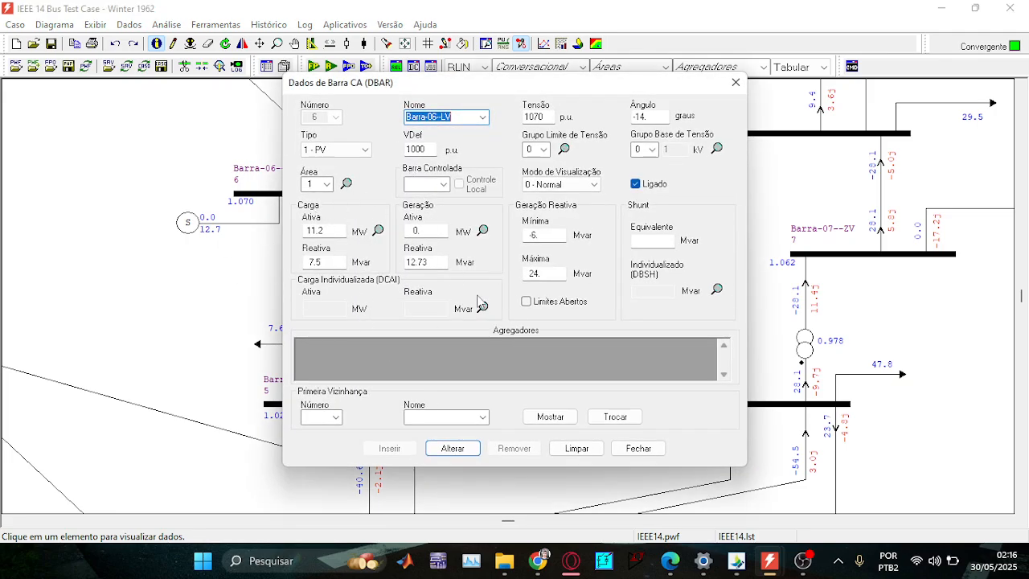
pyautogui.click(435, 229)
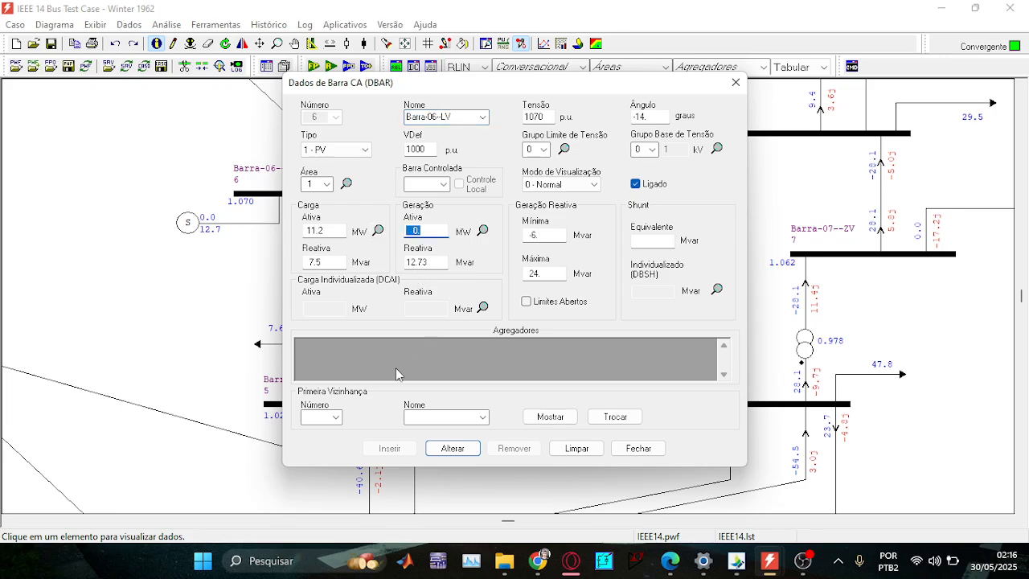
pyautogui.click(735, 82)
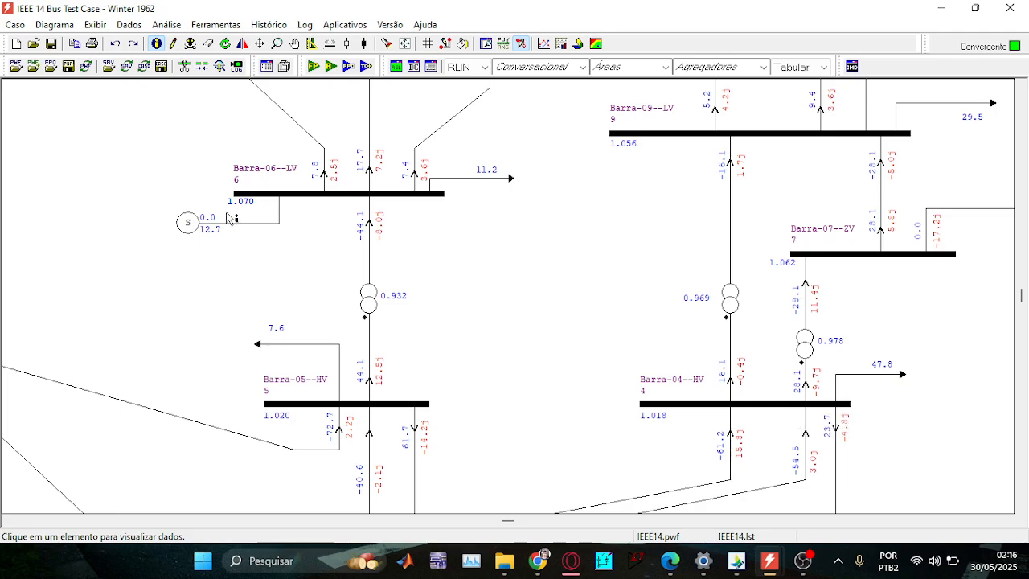
# Inspect Barra-04's data (47.8 MW load) without changes, then go to the assignment PDF.
pyautogui.doubleClick(773, 410)
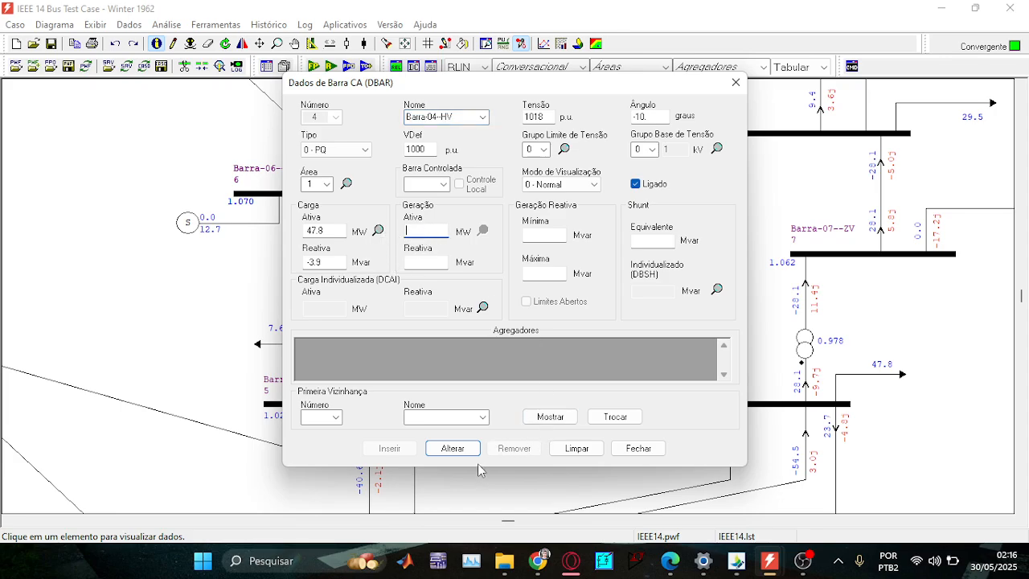
pyautogui.click(637, 450)
pyautogui.scroll(-1, 426, 312)
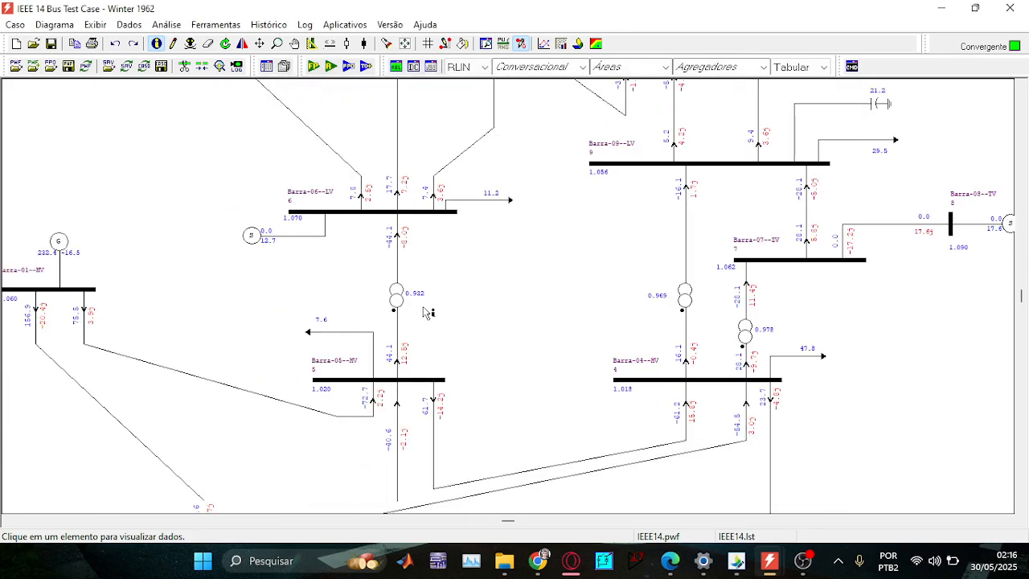
pyautogui.click(670, 561)
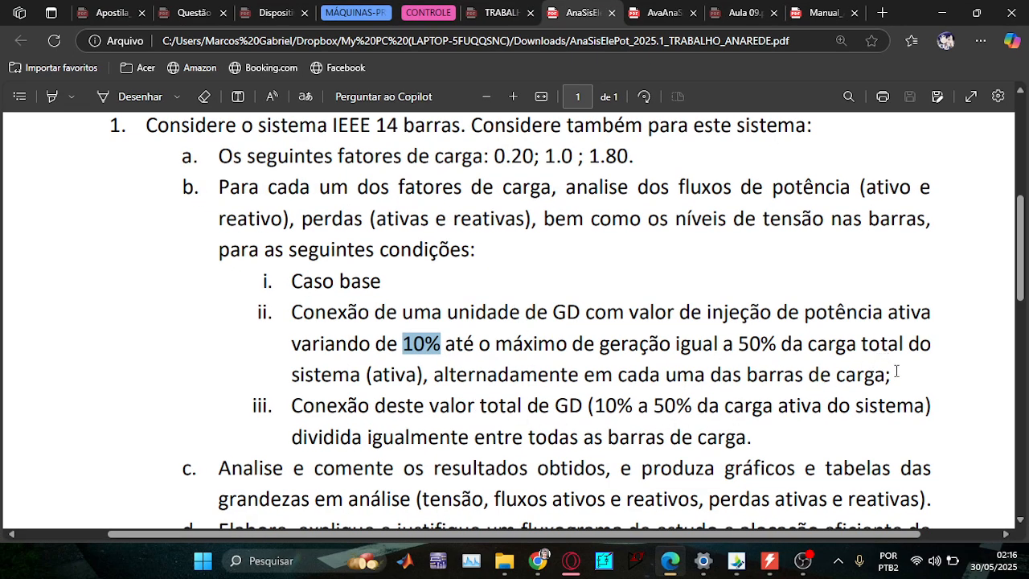
# Highlight 'alternadamente em cada uma das barras de carga;' and go back to the ANAREDE diagram.
pyautogui.moveTo(892, 373); pyautogui.dragTo(434, 376)
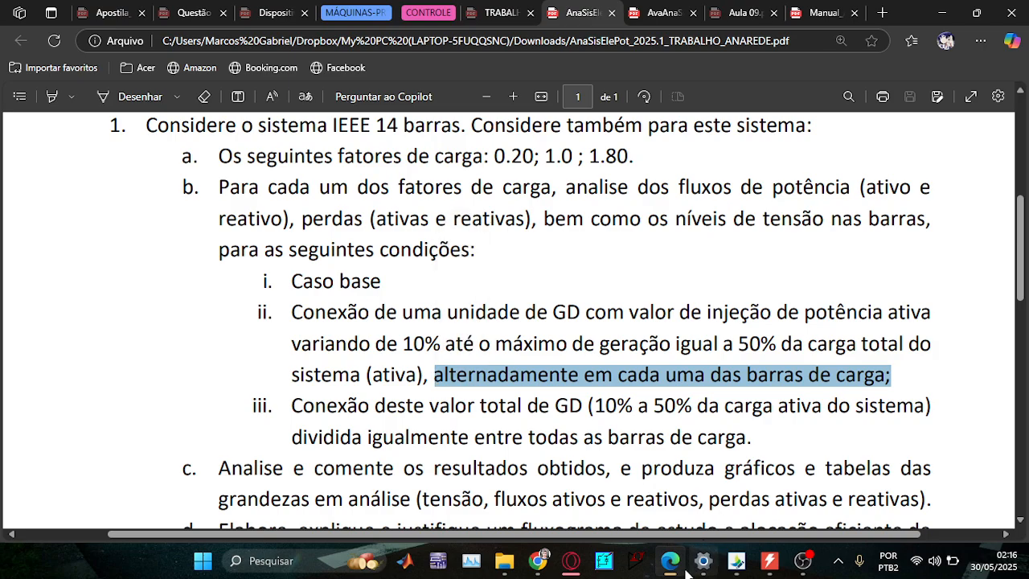
pyautogui.click(679, 567)
pyautogui.scroll(3, 860, 258)
pyautogui.scroll(-1, 714, 229)
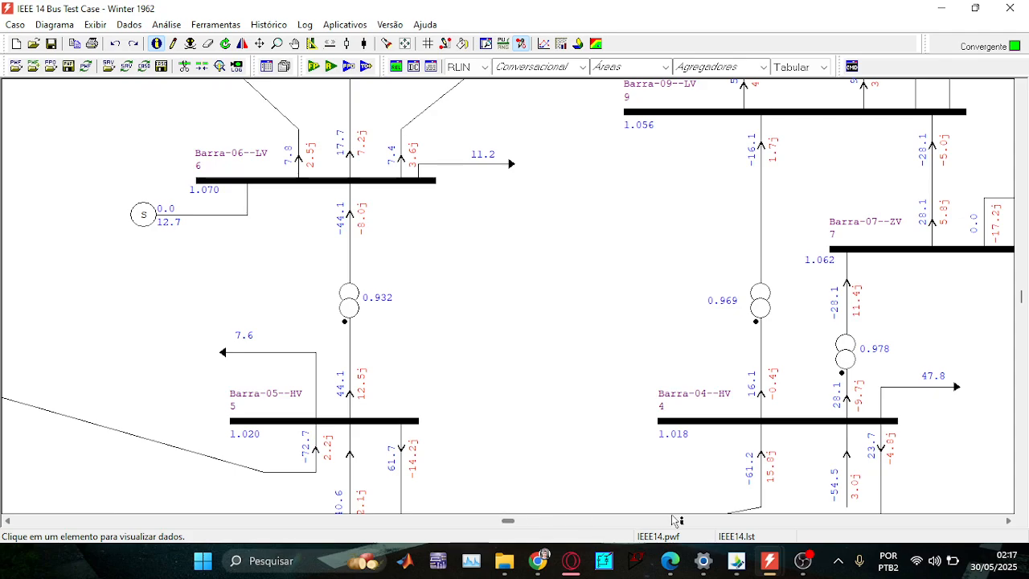
# Pan the diagram right to view buses 4 to 9, then return to the assignment PDF.
pyautogui.click(1008, 521)
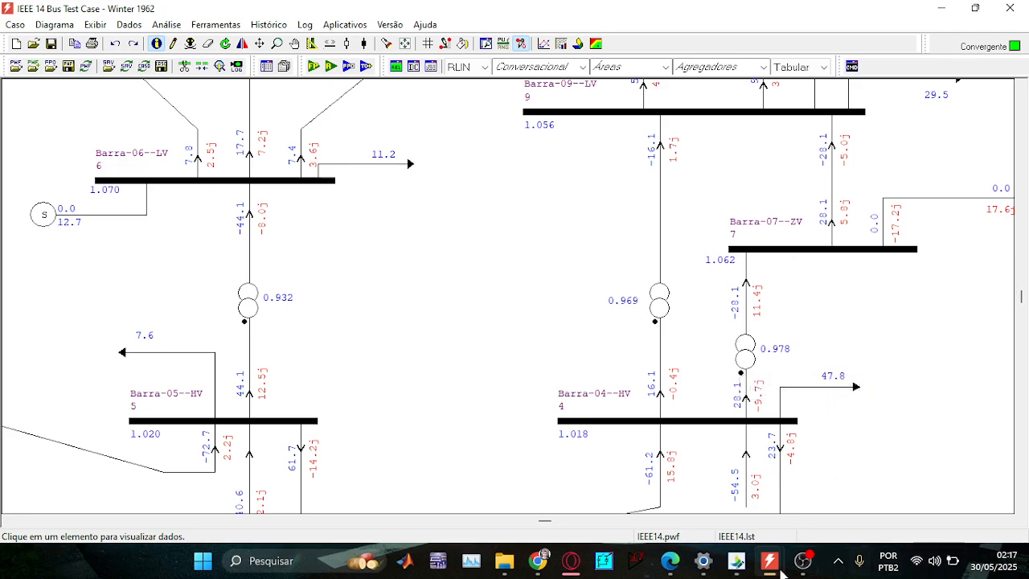
pyautogui.click(674, 562)
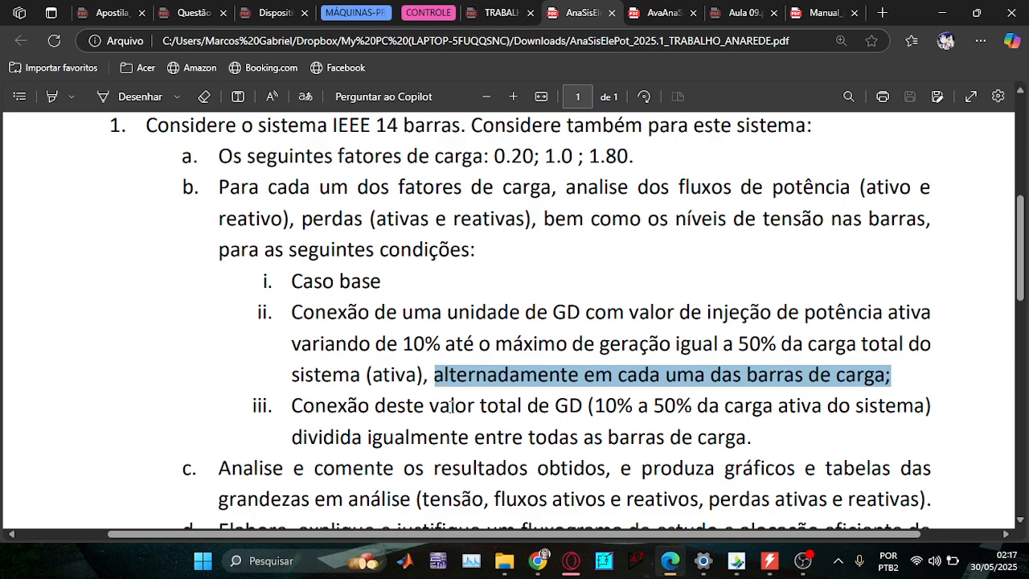
# Highlight item iii's equal split of generation across all load buses.
pyautogui.moveTo(751, 436); pyautogui.dragTo(304, 438)
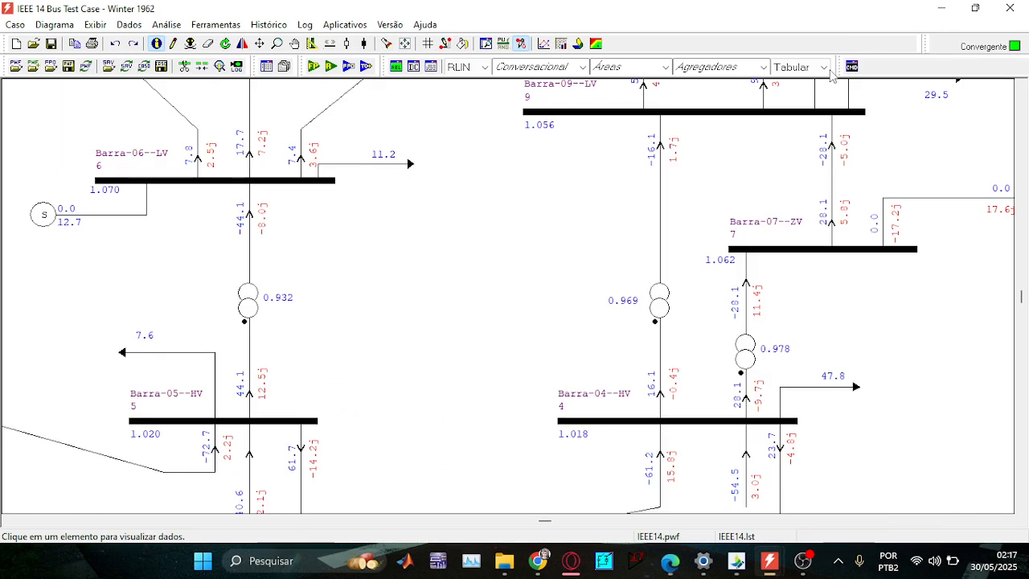
pyautogui.click(942, 13)
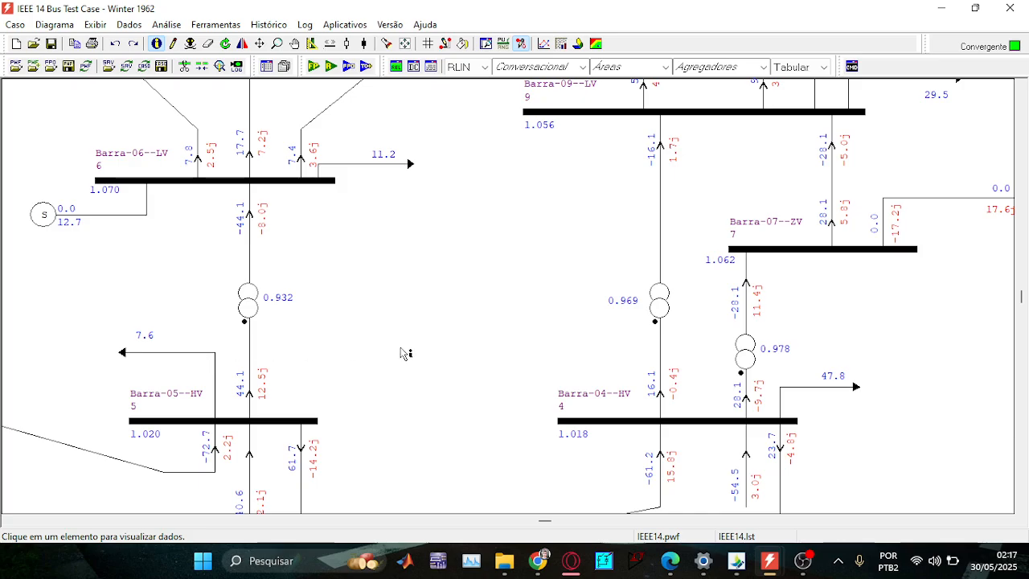
pyautogui.scroll(-2, 809, 381)
# Highlight item c's analysis and charts requirement, then switch back to ANAREDE.
pyautogui.click(671, 560)
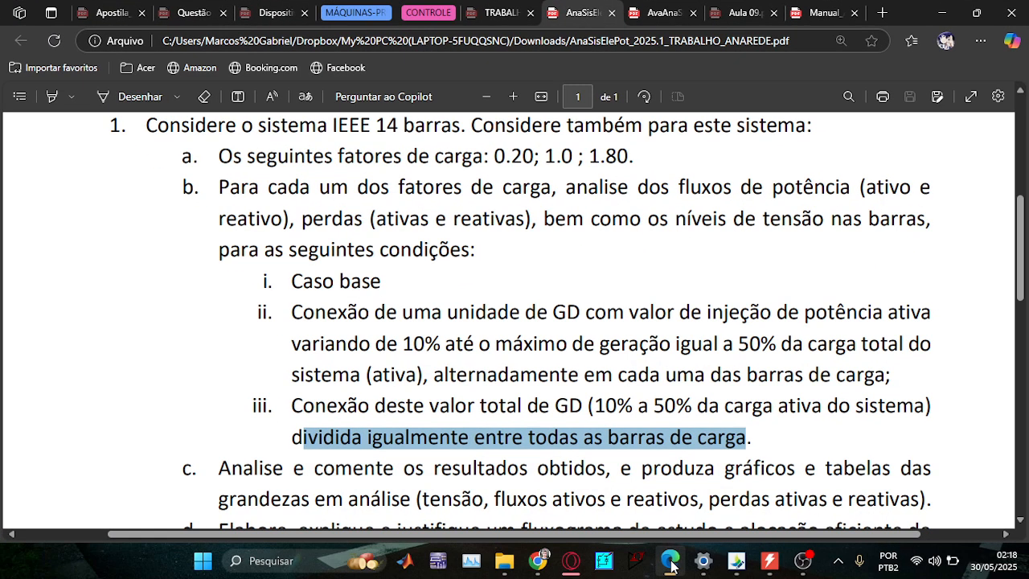
pyautogui.scroll(-3, 624, 443)
pyautogui.scroll(2, 624, 443)
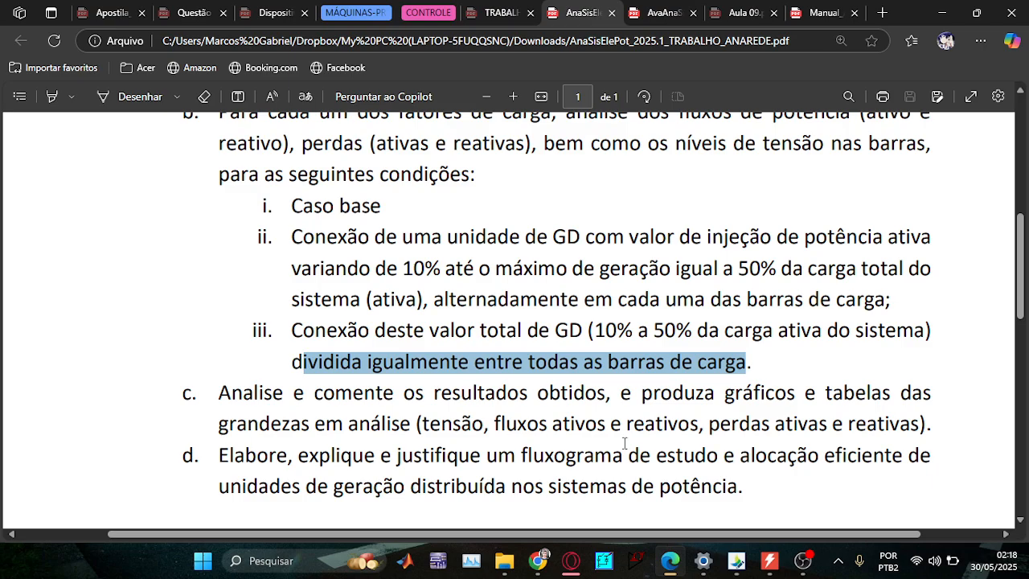
pyautogui.moveTo(937, 421); pyautogui.dragTo(180, 392)
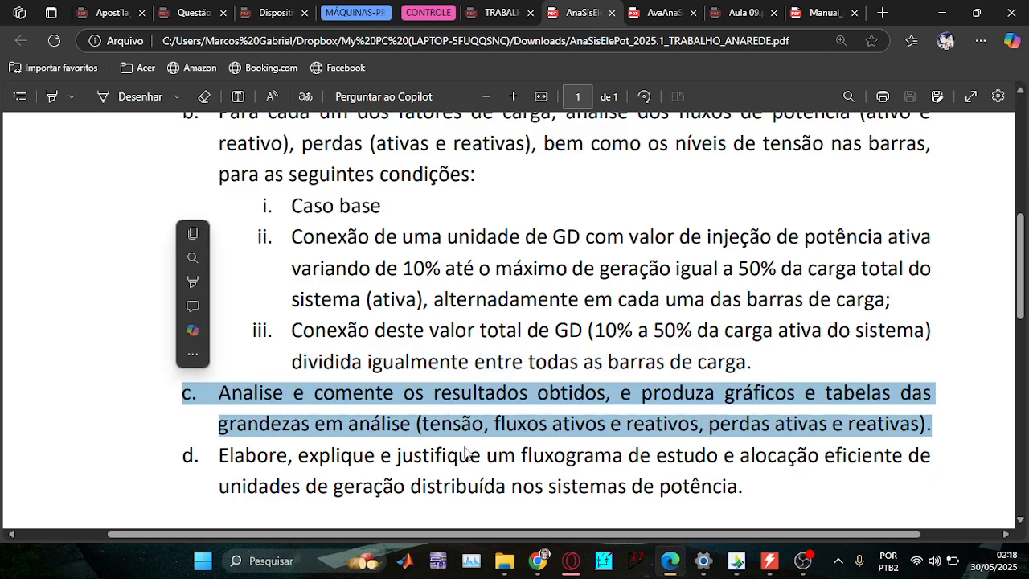
pyautogui.hotkey('alt', 'Tab')
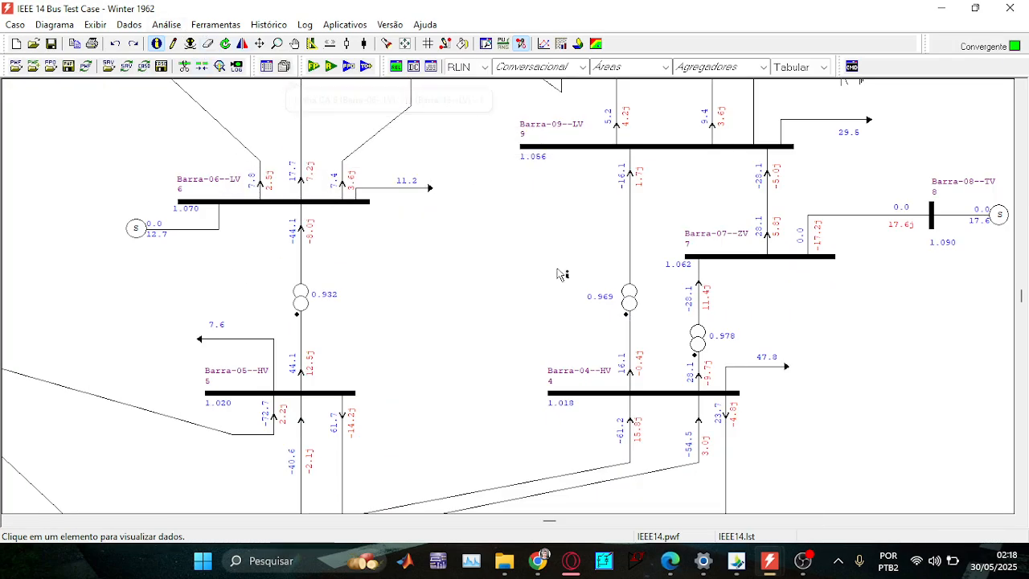
# Bring the RBAR bus report to the front in ANAREDE and close it.
pyautogui.moveTo(769, 560)
pyautogui.click(813, 504)
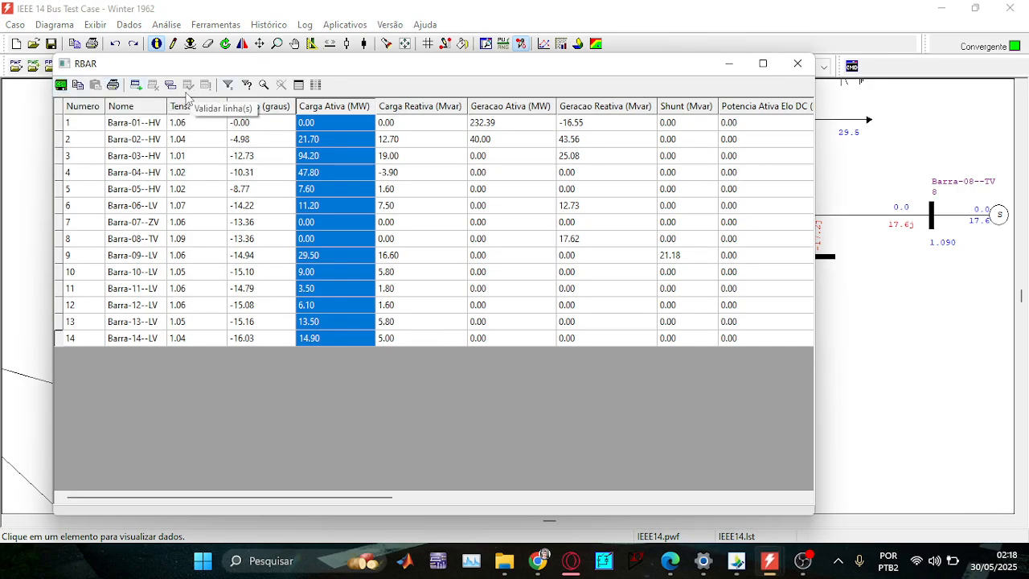
pyautogui.click(805, 64)
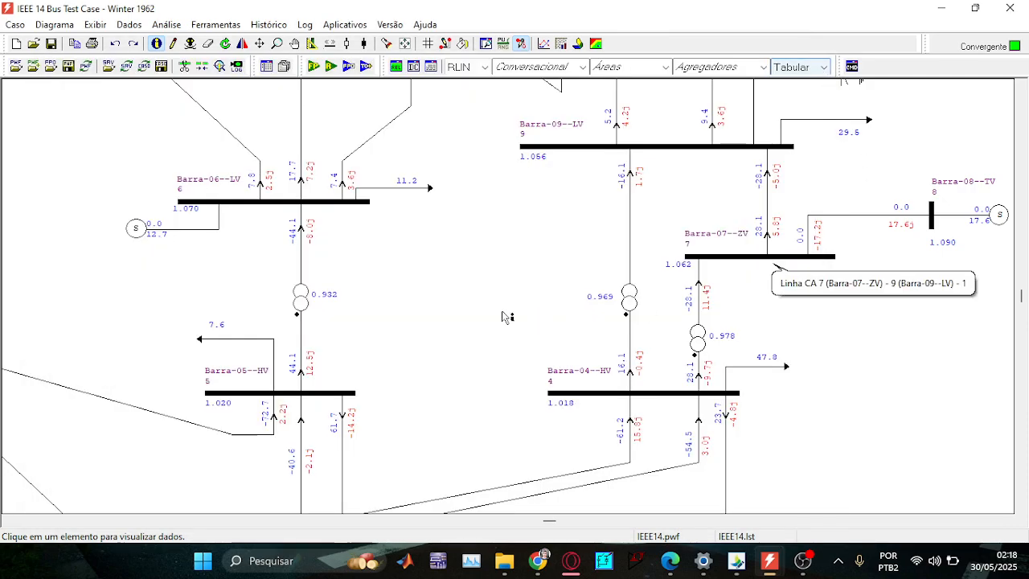
# Switch to IEEE14.pwf in EditCEPEL, showing the DBAR bus data.
pyautogui.scroll(3, 91, 303)
pyautogui.scroll(-3, 307, 298)
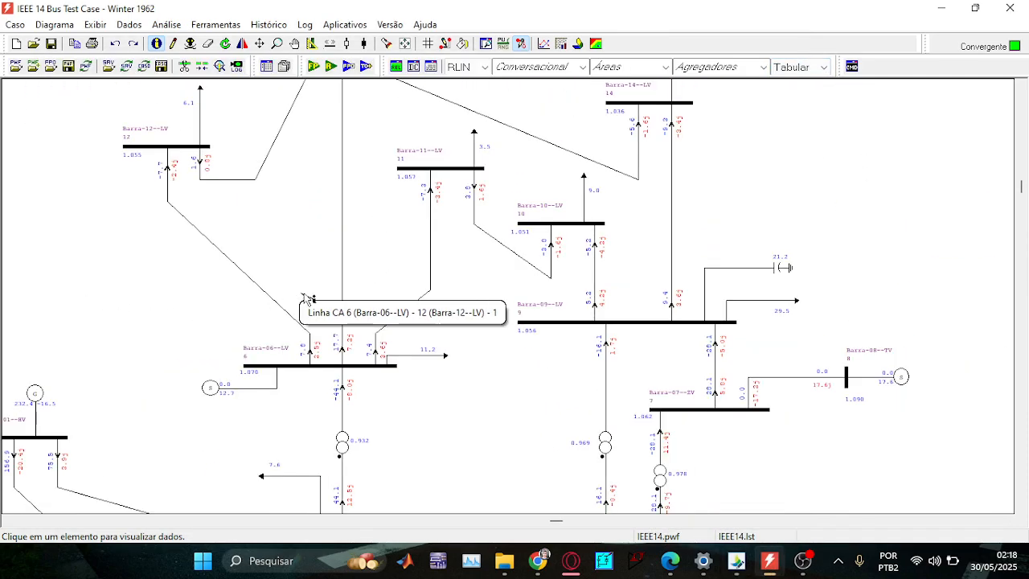
pyautogui.scroll(1, 420, 345)
pyautogui.click(736, 561)
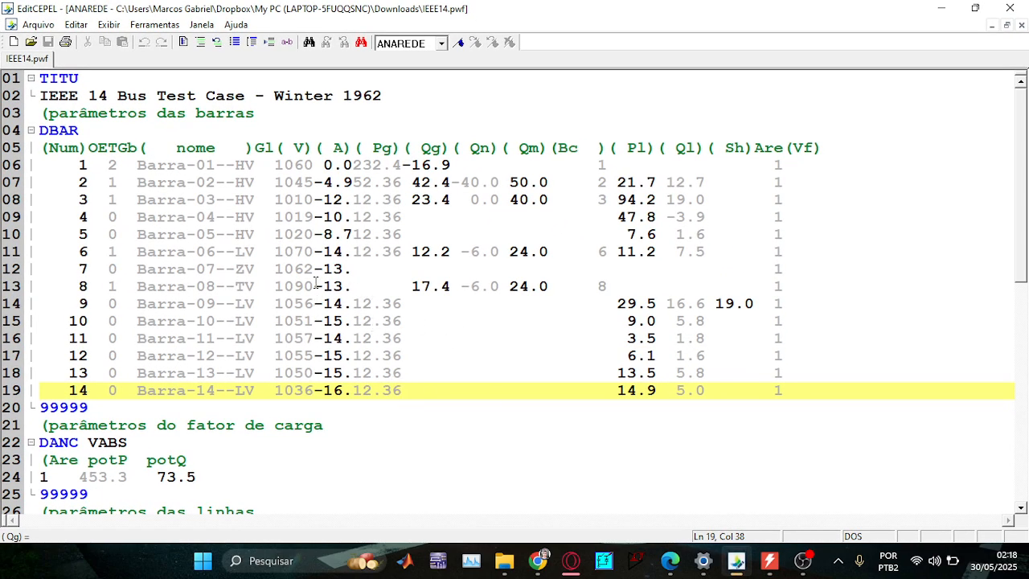
# Glance at the ANAREDE network diagram, then return to IEEE14.pwf in EditCEPEL.
pyautogui.click(941, 8)
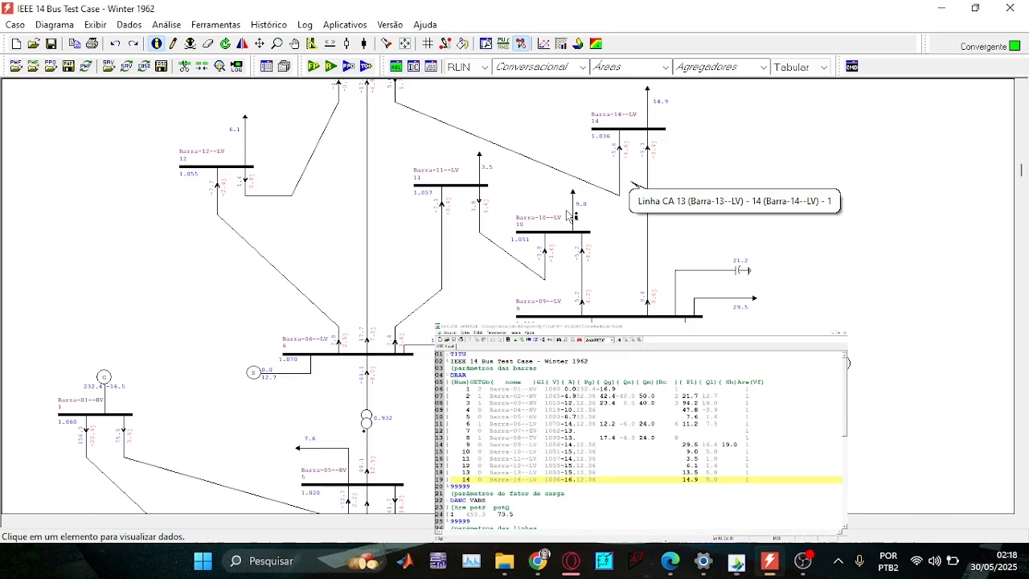
pyautogui.scroll(-5, 358, 301)
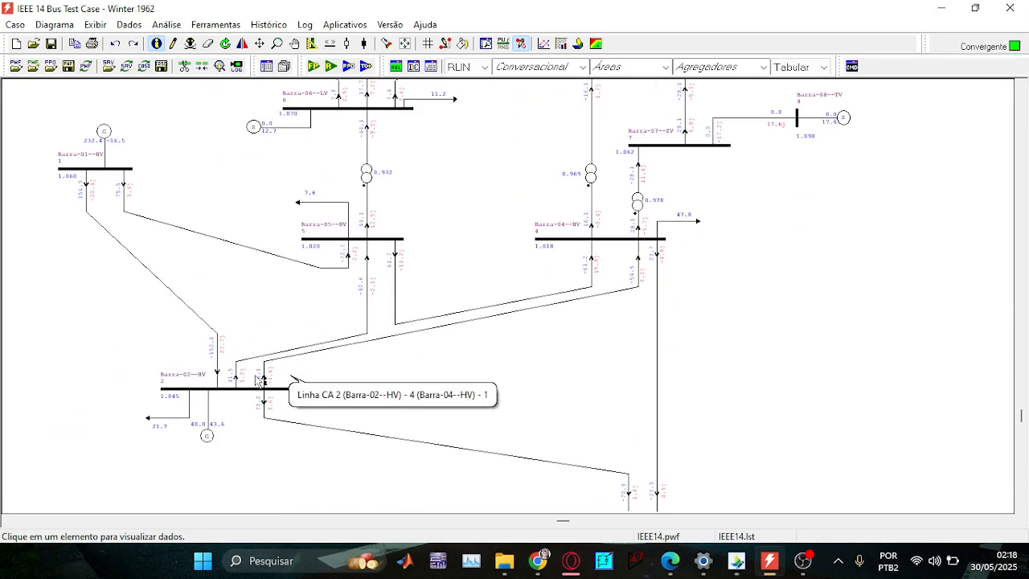
pyautogui.click(736, 560)
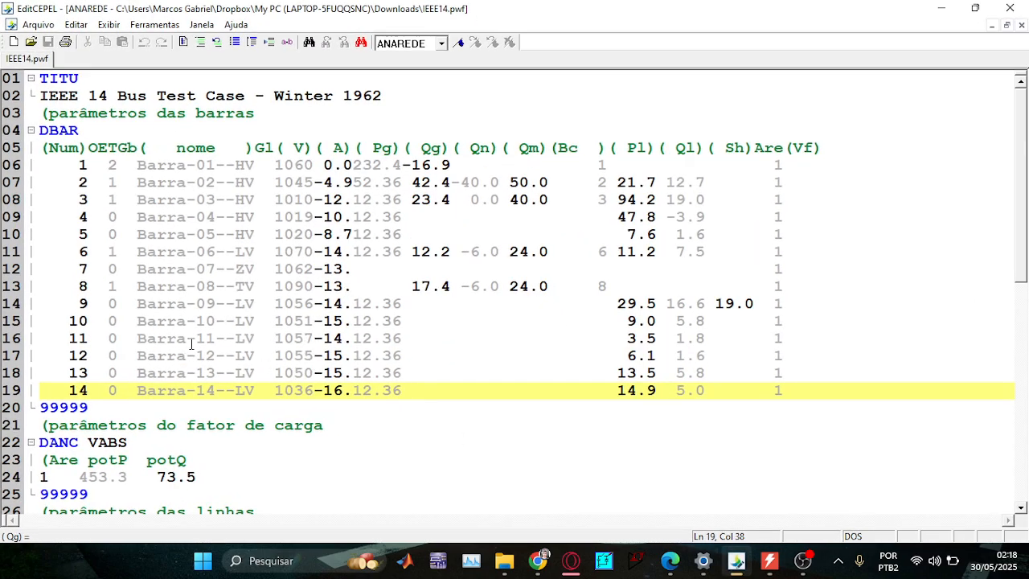
# Fold the DBAR and DLIN blocks, then unfold DBAR so only DLIN stays collapsed.
pyautogui.scroll(-3, 103, 406)
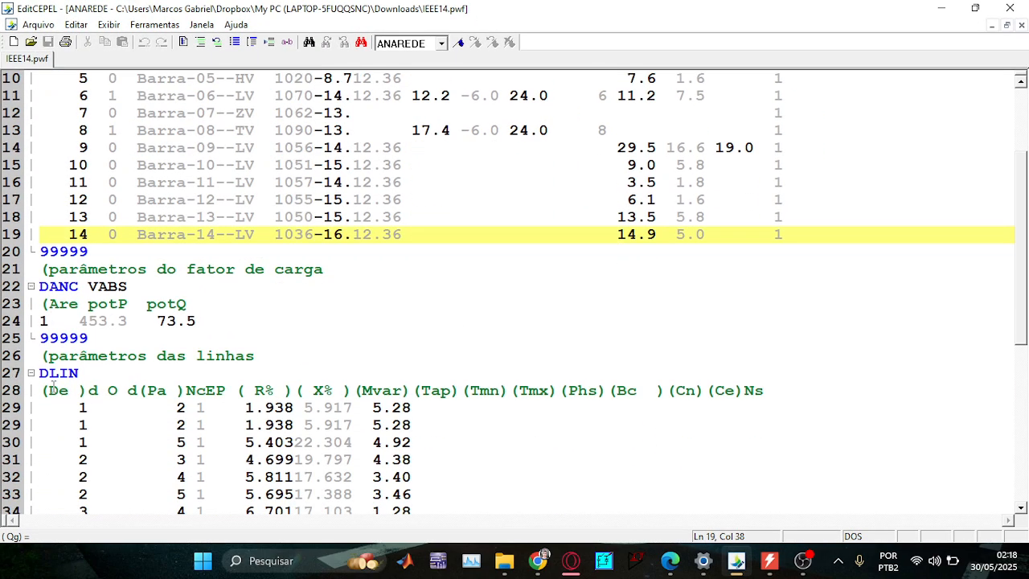
pyautogui.scroll(3, 89, 321)
pyautogui.click(32, 130)
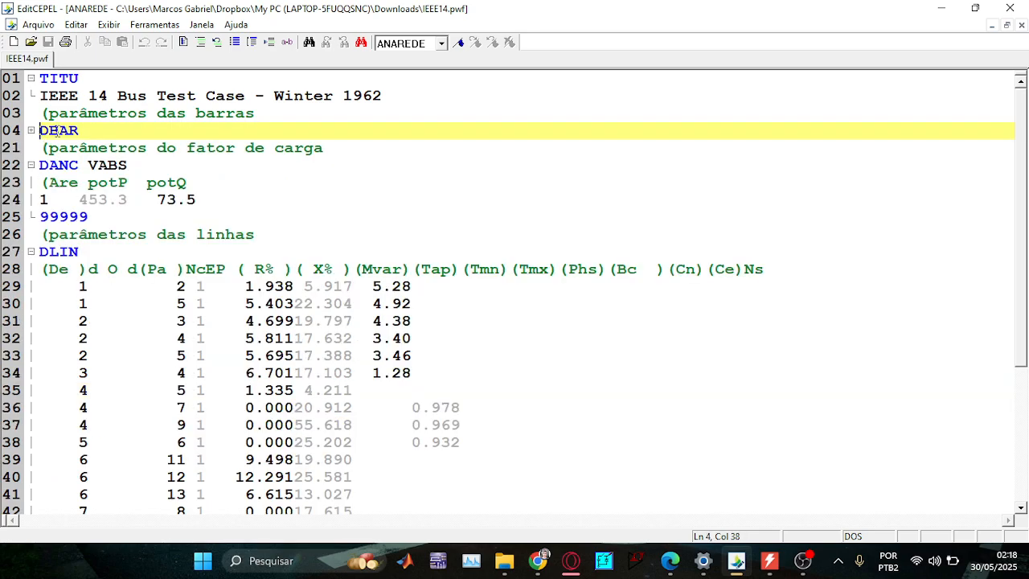
pyautogui.click(32, 251)
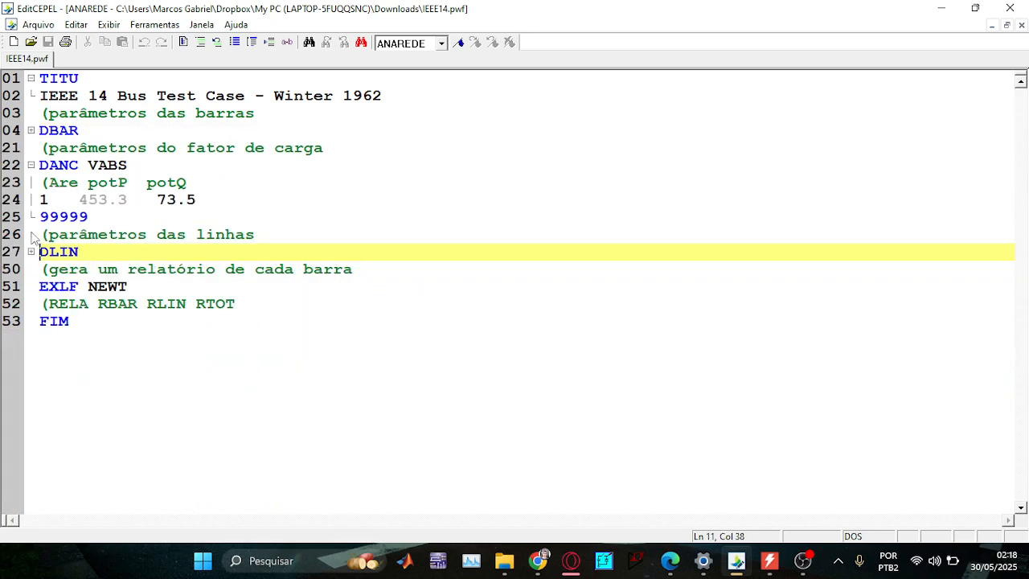
pyautogui.doubleClick(74, 130)
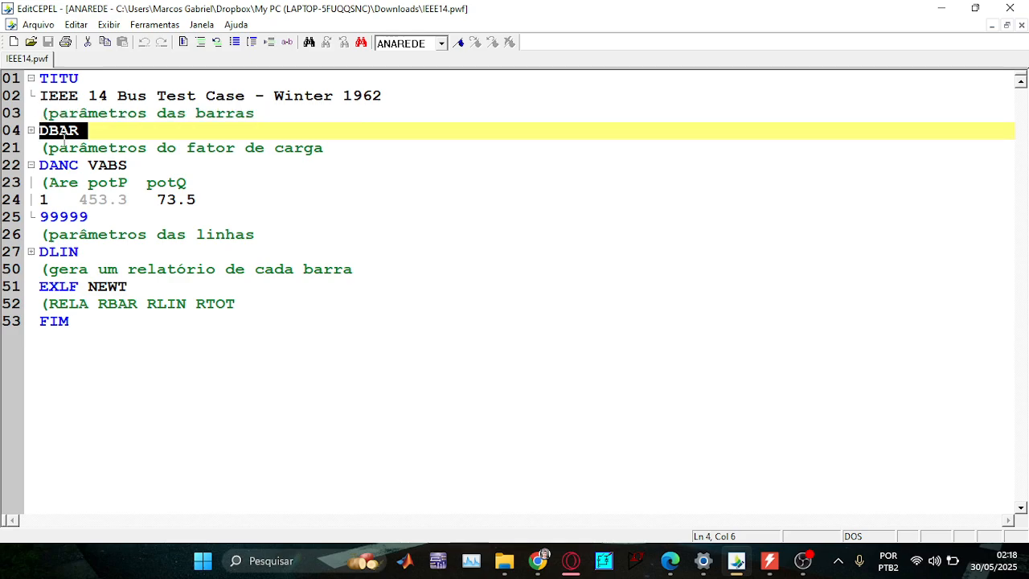
pyautogui.doubleClick(78, 251)
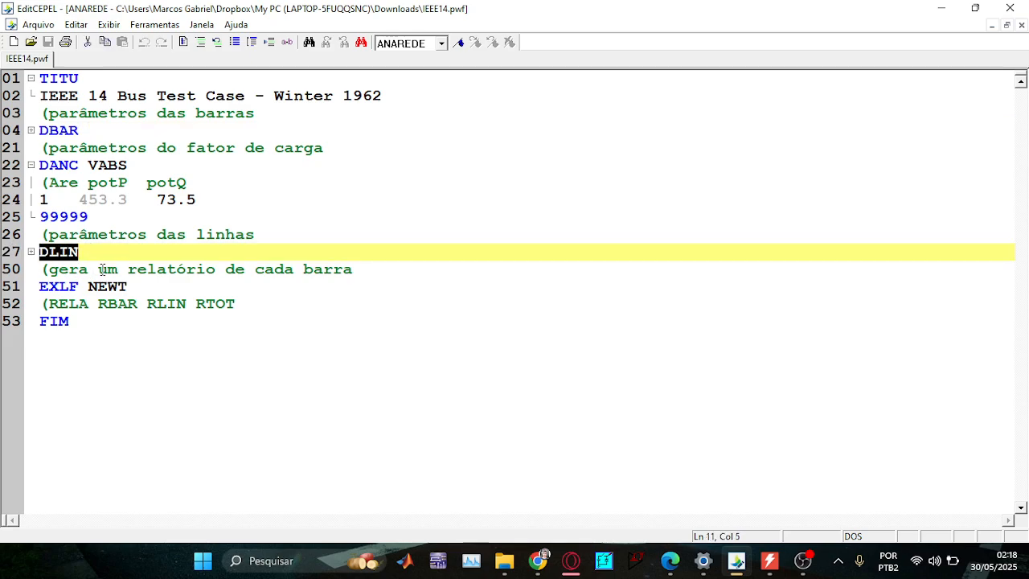
pyautogui.click(32, 131)
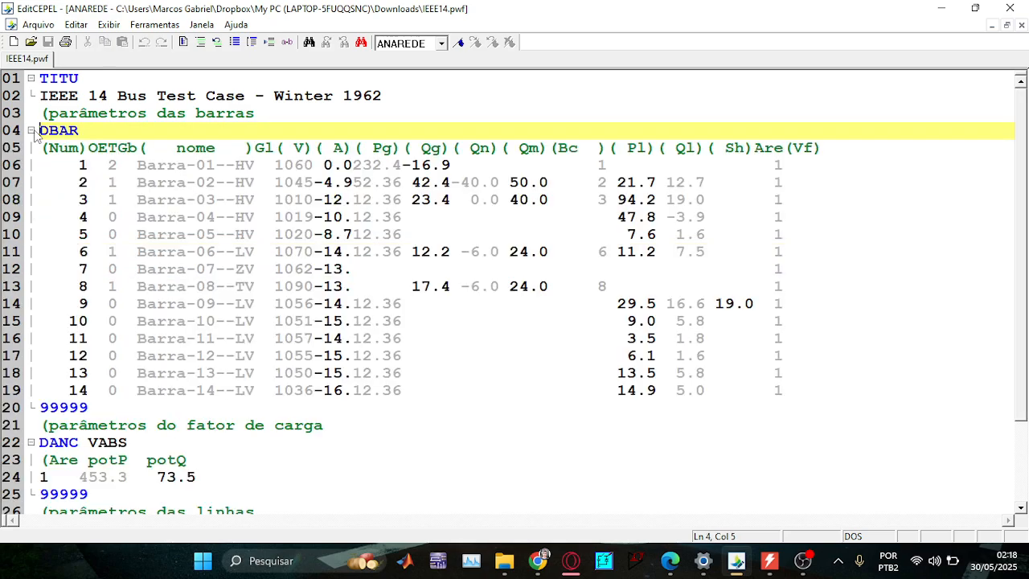
# Select bus 1's number and name in the DBAR block.
pyautogui.doubleClick(80, 165)
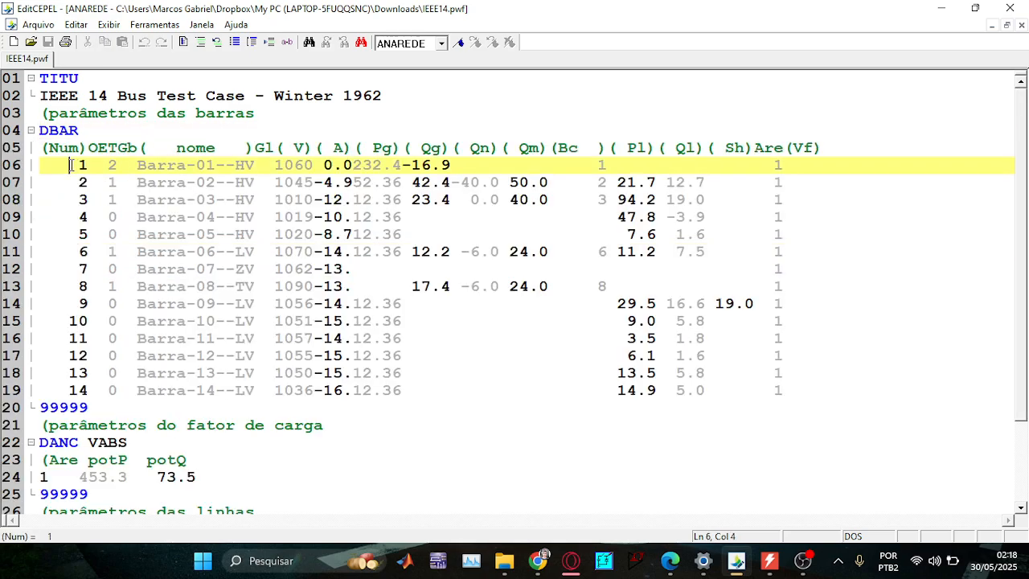
pyautogui.moveTo(136, 165); pyautogui.dragTo(460, 166)
pyautogui.click(334, 182)
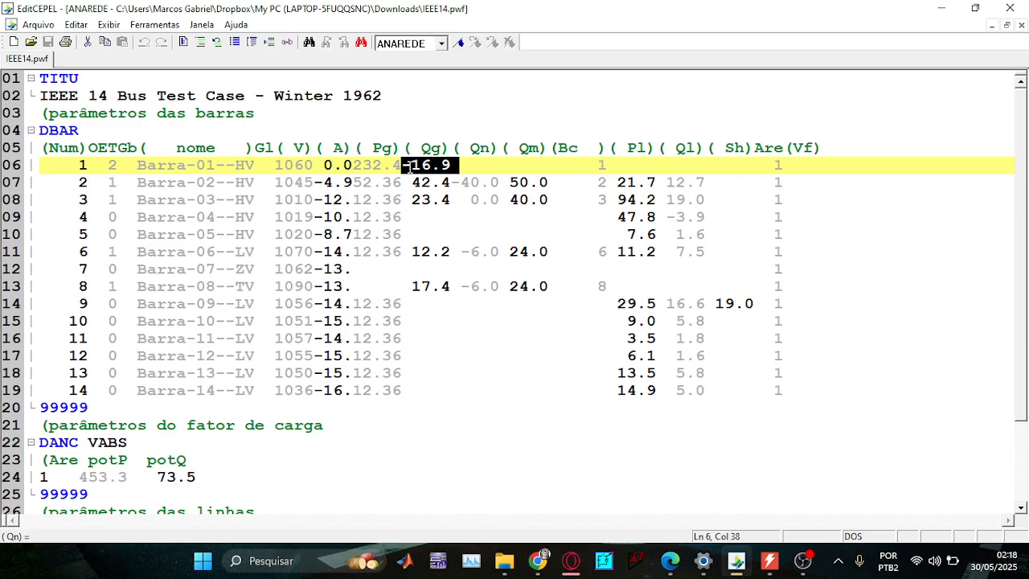
# Highlight bus 2's Pl load 21.7 and the Pl/Ql values, then start a Lightshot capture.
pyautogui.moveTo(618, 182); pyautogui.dragTo(657, 234)
pyautogui.click(615, 198)
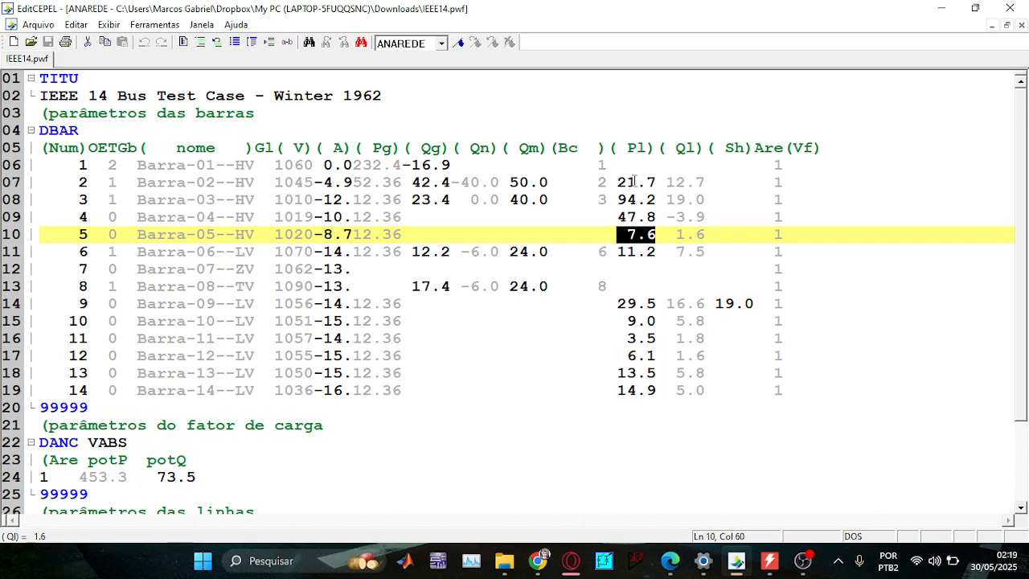
pyautogui.moveTo(617, 182); pyautogui.dragTo(705, 183)
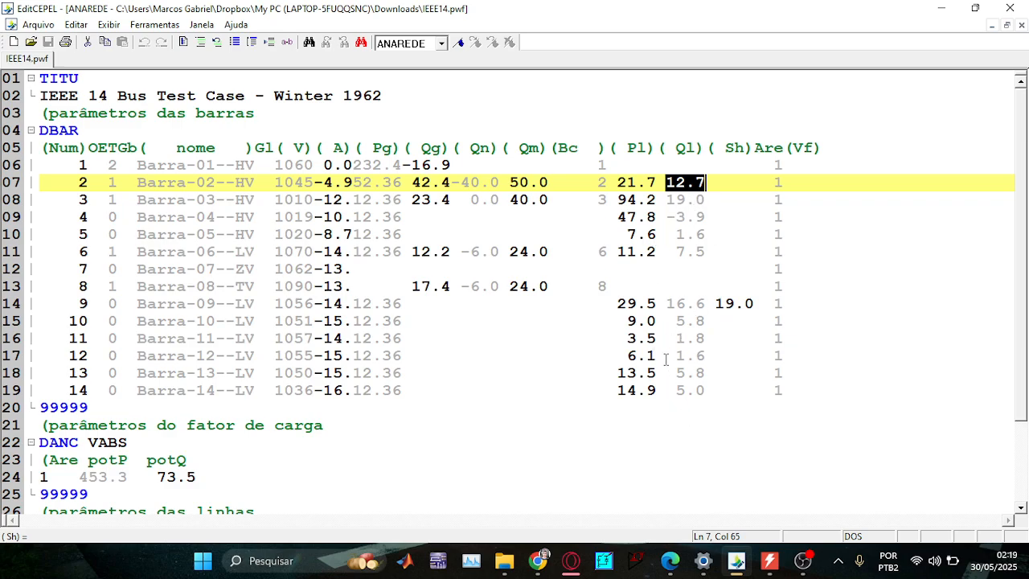
pyautogui.click(616, 183)
pyautogui.press('Print')
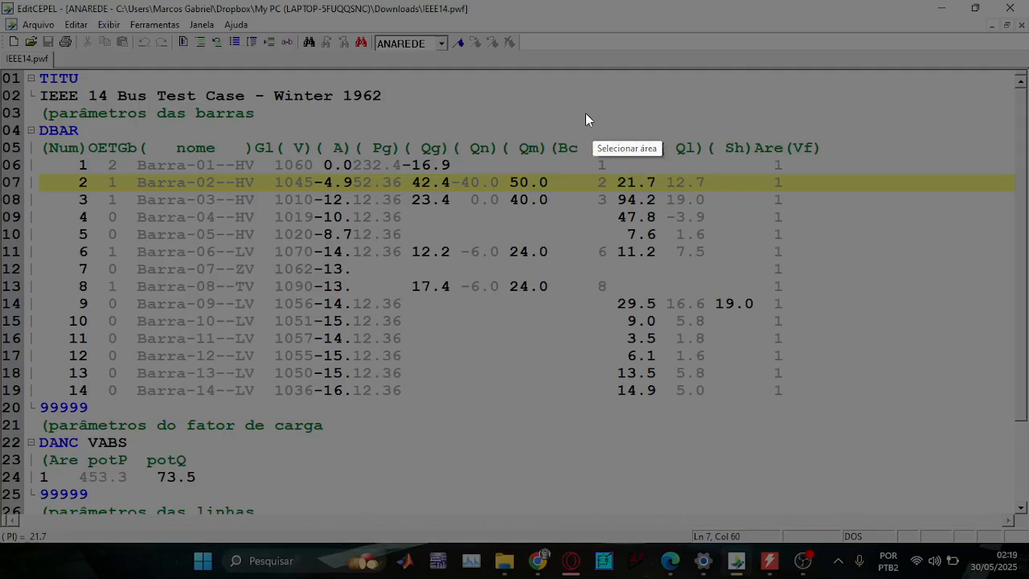
# Capture the editor, draw red lines on both sides of the Pl column, and handwrite 254 below.
pyautogui.moveTo(29, 69)
pyautogui.mouseDown()
pyautogui.moveTo(1025, 562)
pyautogui.moveTo(991, 543)
pyautogui.mouseUp()
pyautogui.moveTo(940, 447); pyautogui.dragTo(893, 375)
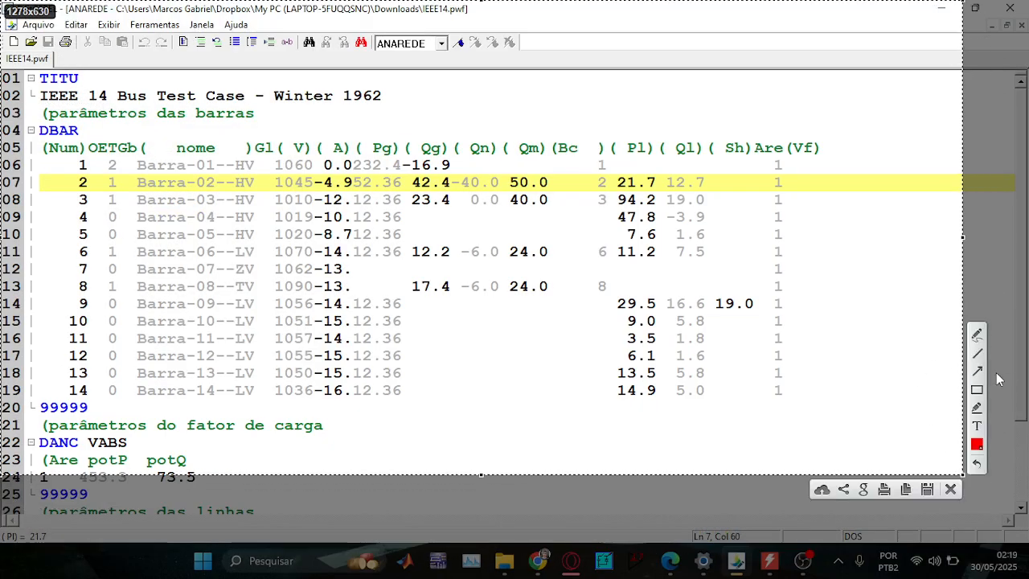
pyautogui.click(977, 354)
pyautogui.moveTo(615, 395); pyautogui.dragTo(614, 178)
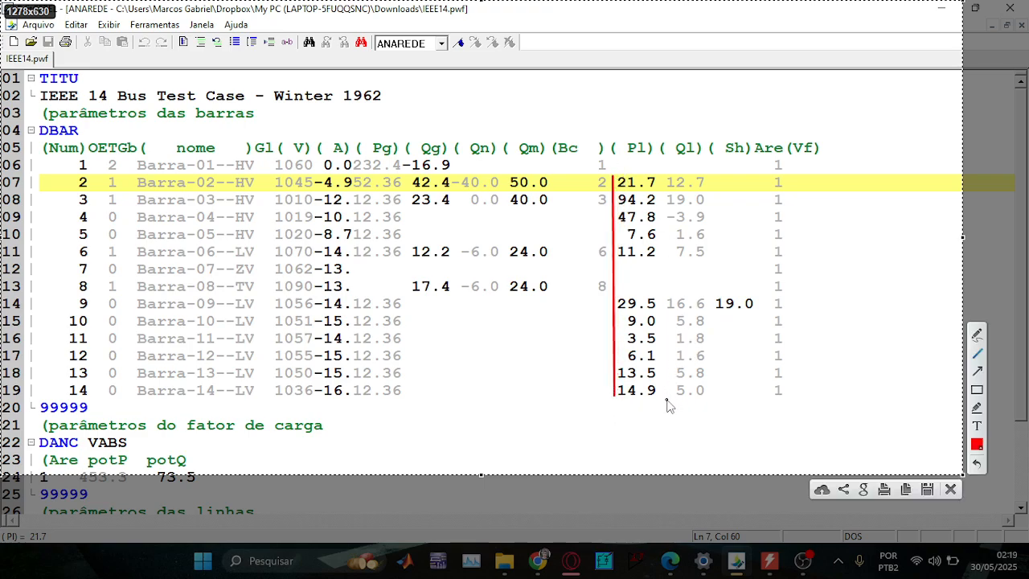
pyautogui.moveTo(663, 397)
pyautogui.mouseDown()
pyautogui.moveTo(699, 297)
pyautogui.moveTo(664, 158)
pyautogui.mouseUp()
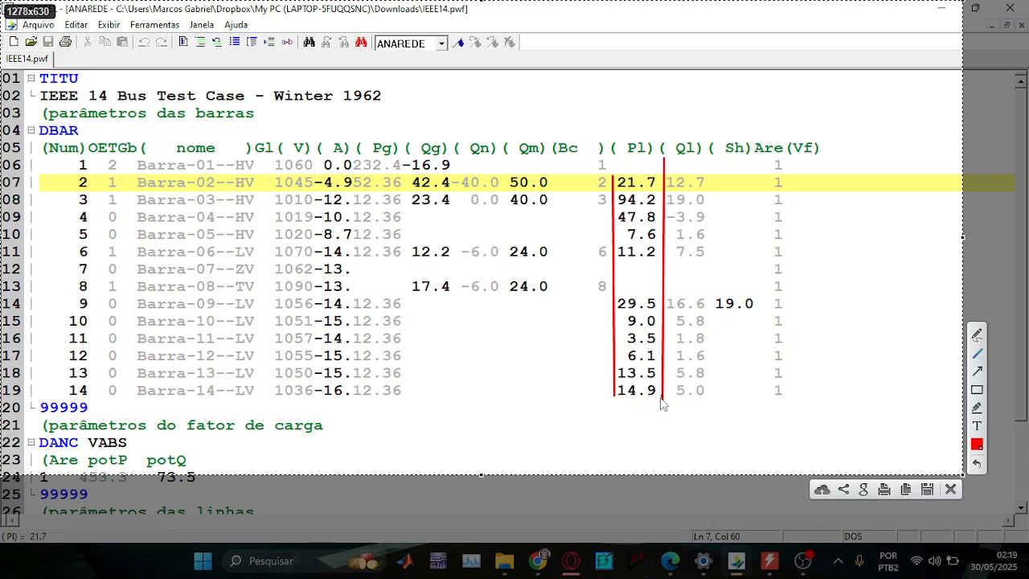
pyautogui.click(977, 335)
pyautogui.moveTo(595, 407)
pyautogui.mouseDown()
pyautogui.moveTo(615, 438)
pyautogui.moveTo(628, 440)
pyautogui.moveTo(625, 420)
pyautogui.moveTo(643, 405)
pyautogui.moveTo(665, 444)
pyautogui.moveTo(667, 409)
pyautogui.moveTo(653, 423)
pyautogui.mouseUp()
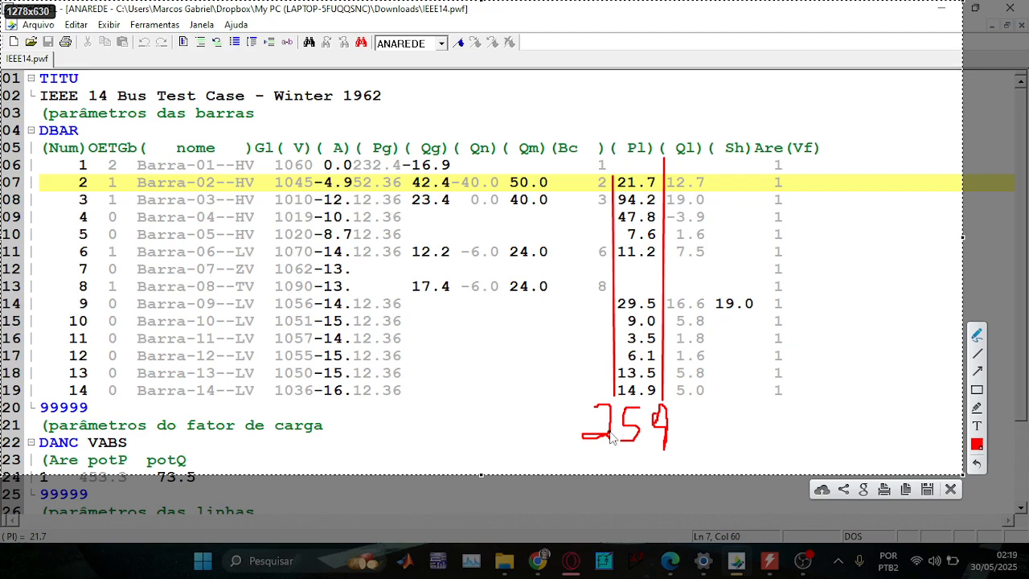
# Box the Pg column in red with a pointing arrow, then discard the capture.
pyautogui.click(977, 388)
pyautogui.moveTo(352, 137); pyautogui.dragTo(405, 403)
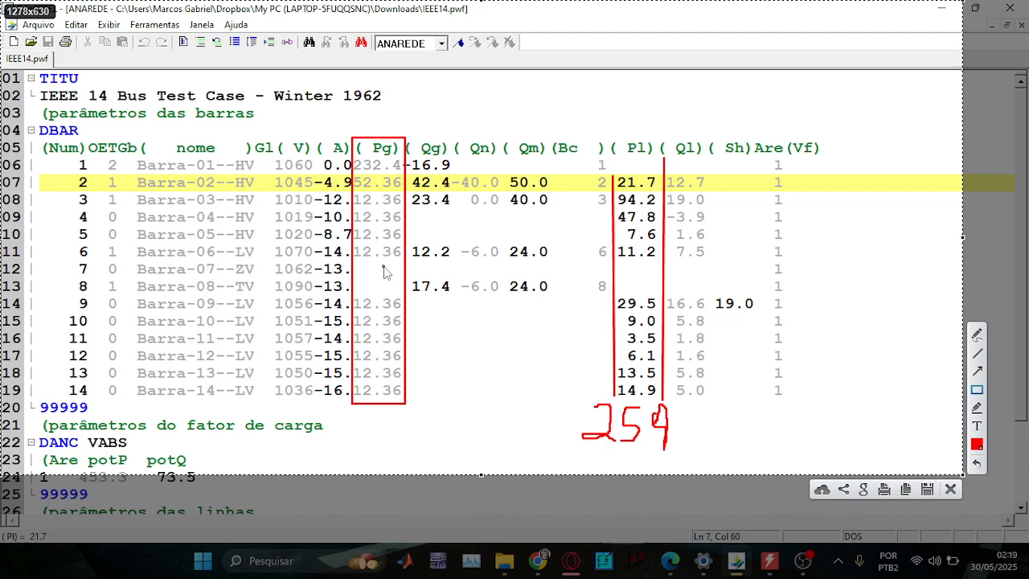
pyautogui.moveTo(321, 433); pyautogui.dragTo(351, 400)
pyautogui.click(950, 488)
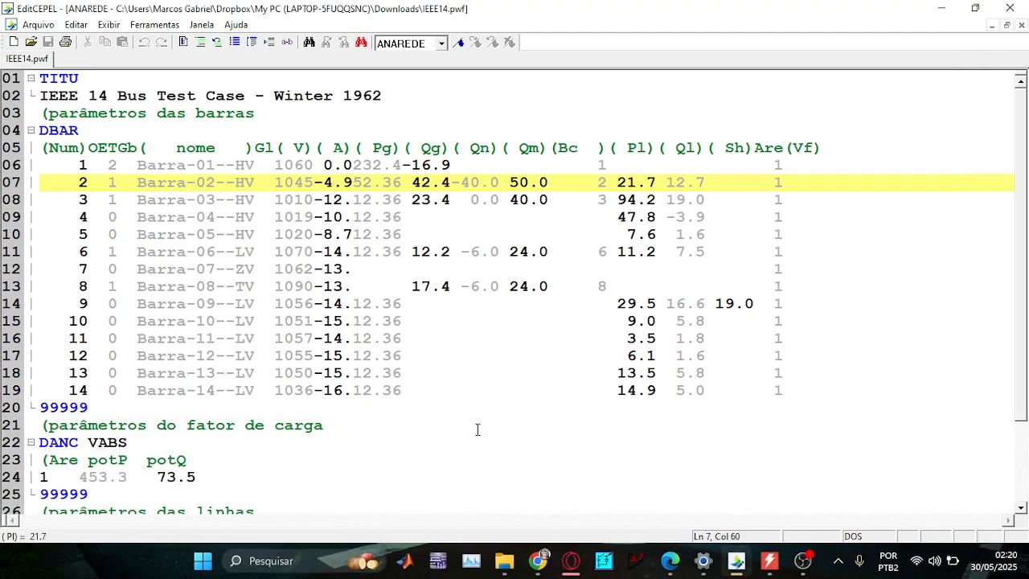
# Capture the editor again, box the DANC block, point an arrow at potQ, and underline area 1.
pyautogui.press('Print')
pyautogui.moveTo(2, 29); pyautogui.dragTo(977, 510)
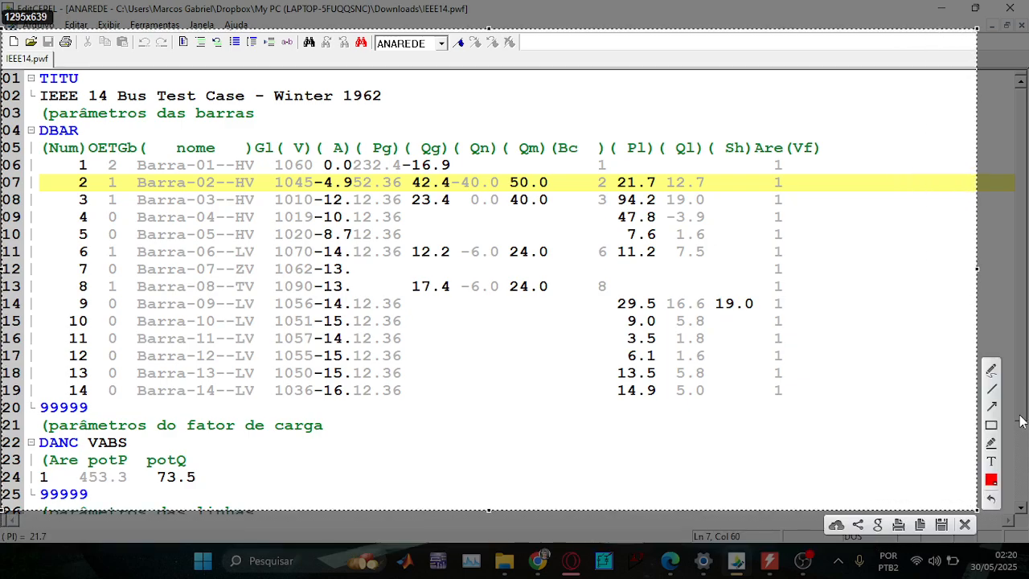
pyautogui.click(991, 424)
pyautogui.moveTo(25, 436)
pyautogui.mouseDown()
pyautogui.moveTo(191, 505)
pyautogui.moveTo(246, 511)
pyautogui.mouseUp()
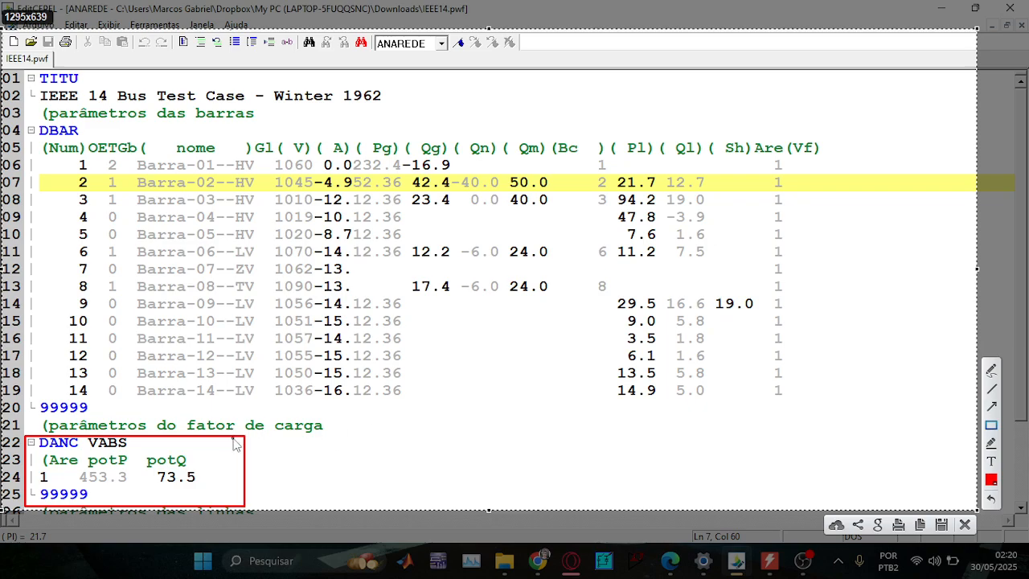
pyautogui.click(993, 405)
pyautogui.moveTo(304, 470); pyautogui.dragTo(193, 463)
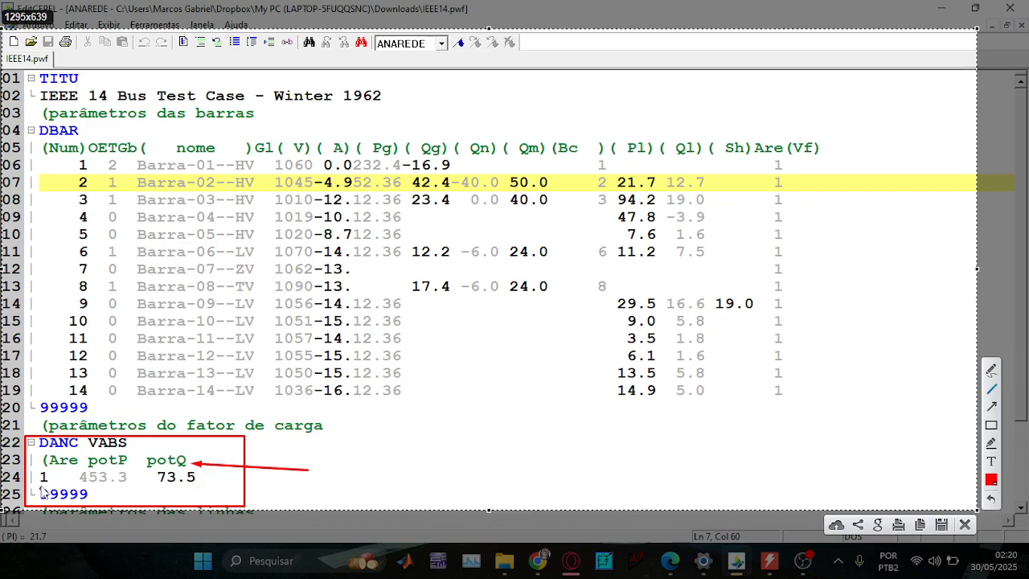
pyautogui.moveTo(34, 490)
pyautogui.mouseDown()
pyautogui.moveTo(50, 493)
pyautogui.moveTo(50, 464)
pyautogui.moveTo(78, 463)
pyautogui.moveTo(84, 486)
pyautogui.moveTo(129, 491)
pyautogui.mouseUp()
# Box the Pl column, potQ and the Ql column in red, with an arrow up to Pl.
pyautogui.moveTo(608, 131)
pyautogui.mouseDown()
pyautogui.moveTo(677, 424)
pyautogui.moveTo(663, 412)
pyautogui.mouseUp()
pyautogui.moveTo(143, 452); pyautogui.dragTo(189, 468)
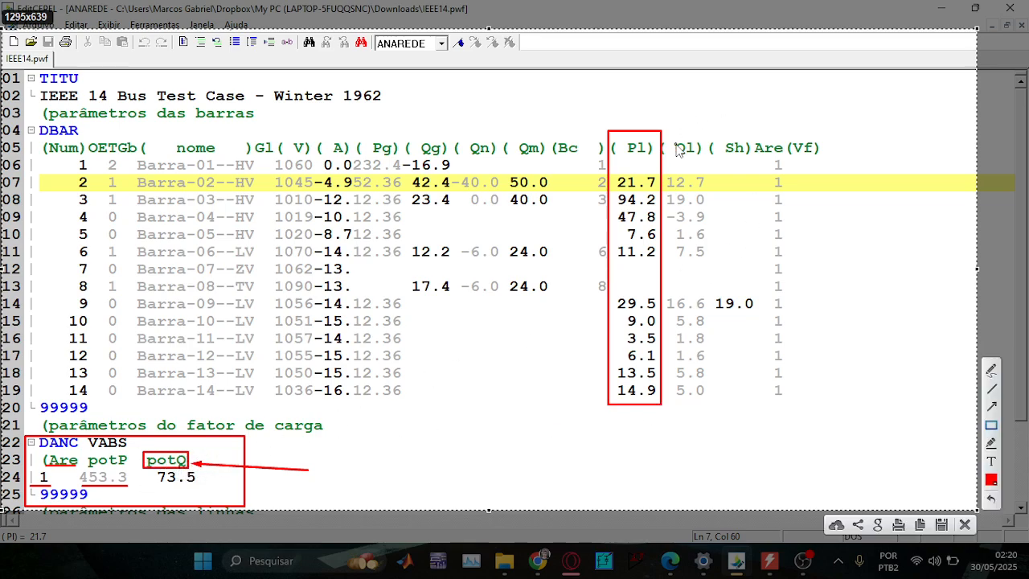
pyautogui.moveTo(659, 132)
pyautogui.mouseDown()
pyautogui.moveTo(727, 430)
pyautogui.moveTo(712, 408)
pyautogui.mouseUp()
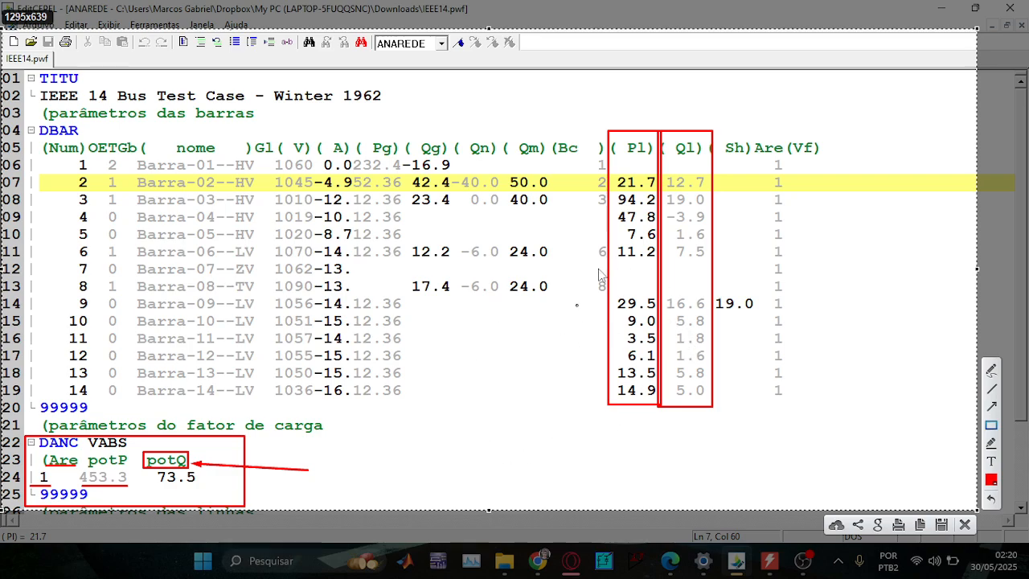
pyautogui.click(994, 408)
pyautogui.moveTo(635, 463); pyautogui.dragTo(632, 409)
# Add a second arrow toward the Pl column and start a text label beside the DANC box.
pyautogui.click(991, 369)
pyautogui.click(991, 406)
pyautogui.moveTo(577, 445); pyautogui.dragTo(611, 412)
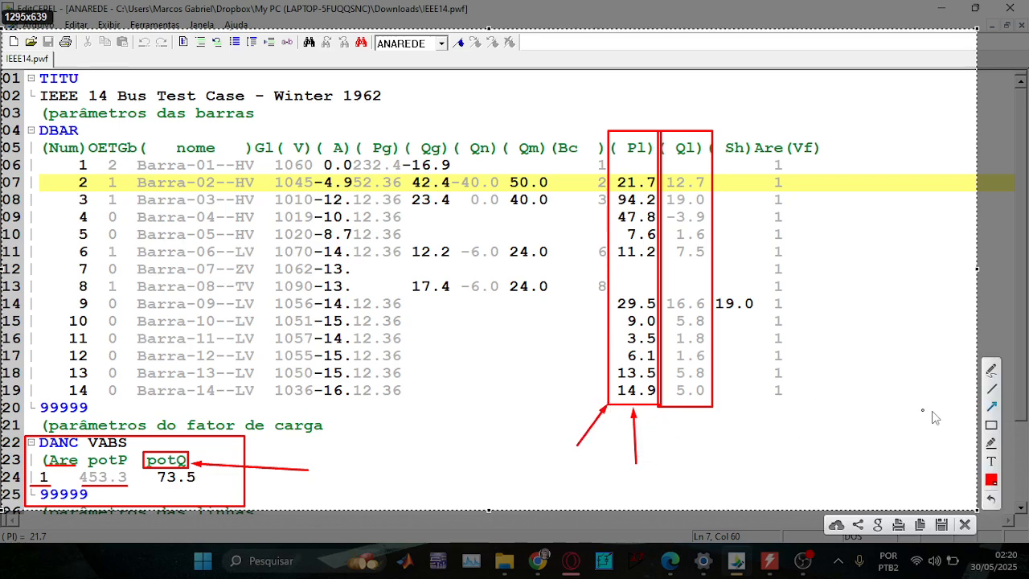
pyautogui.click(990, 460)
pyautogui.click(433, 459)
# Write the note 259*0.2 near the DANC block and box the potP value 453.3 in red.
pyautogui.write('2')
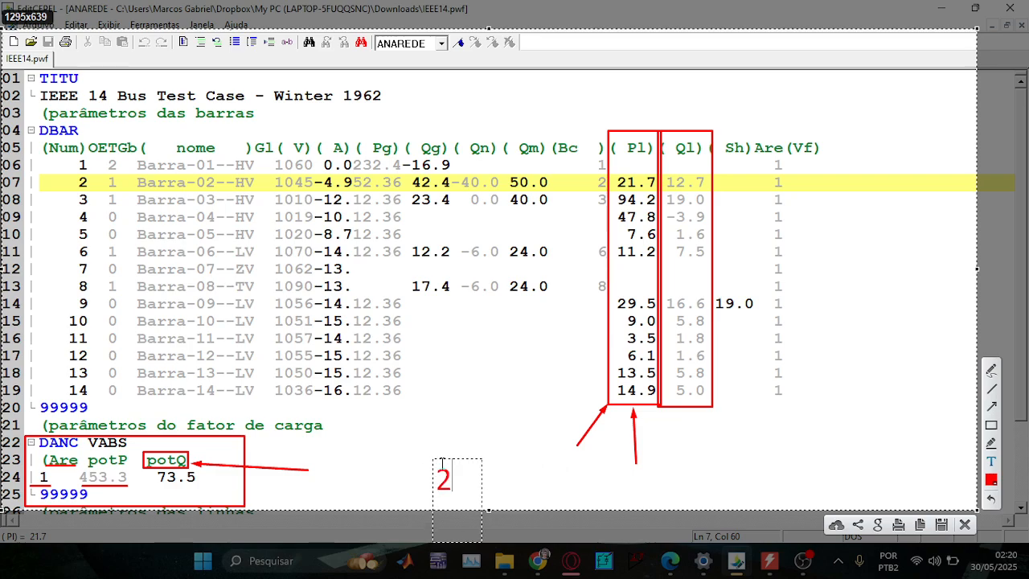
pyautogui.write('59*')
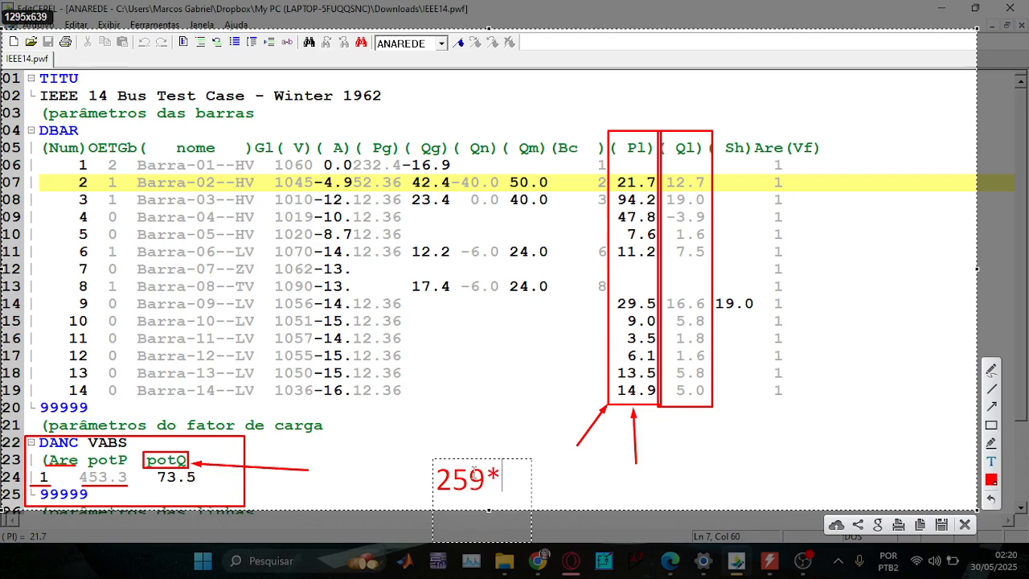
pyautogui.write('0.2')
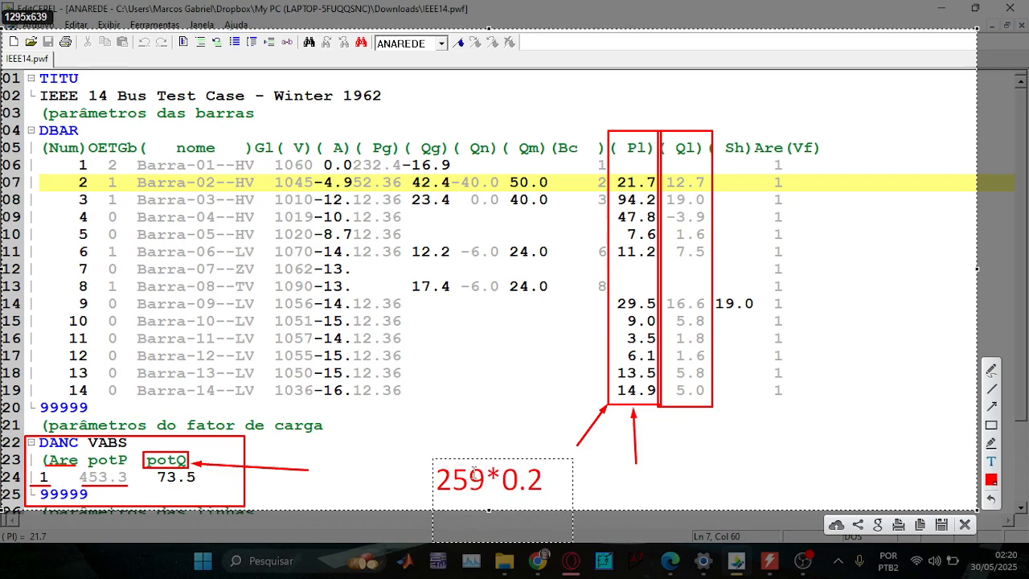
pyautogui.moveTo(516, 477)
pyautogui.mouseDown()
pyautogui.moveTo(469, 436)
pyautogui.moveTo(368, 437)
pyautogui.mouseUp()
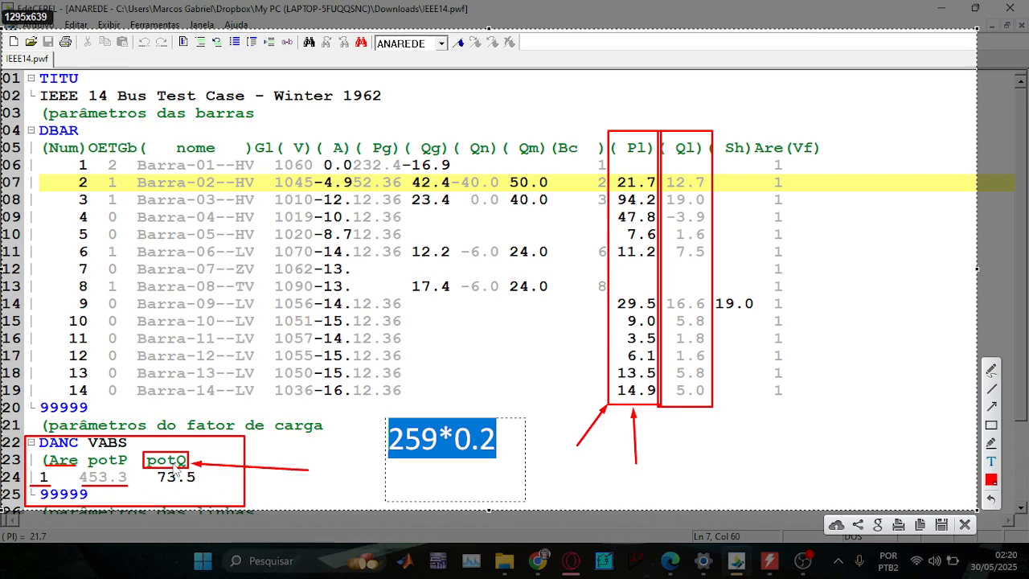
pyautogui.click(992, 388)
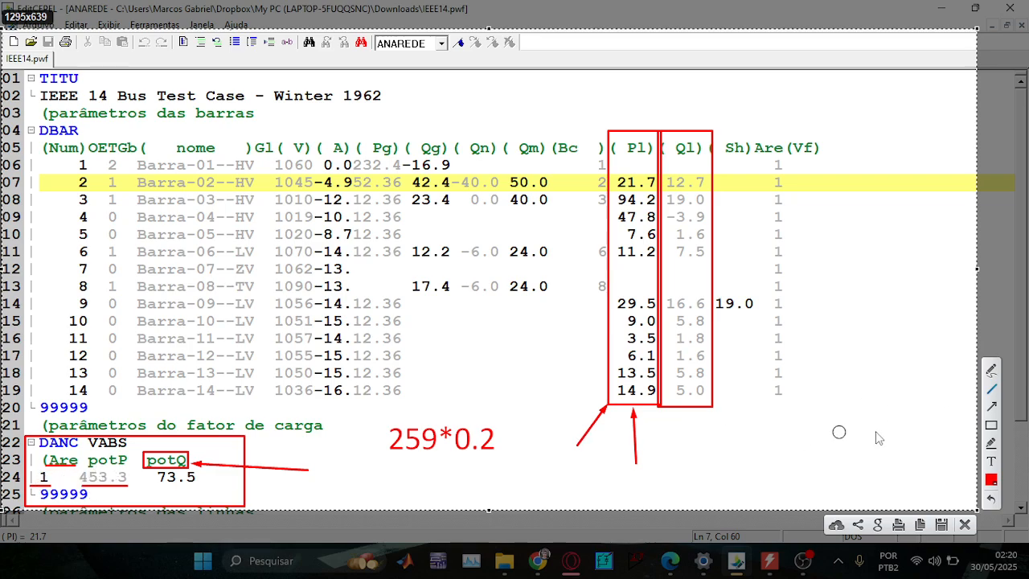
pyautogui.click(990, 424)
pyautogui.moveTo(79, 470)
pyautogui.mouseDown()
pyautogui.moveTo(144, 505)
pyautogui.moveTo(127, 487)
pyautogui.mouseUp()
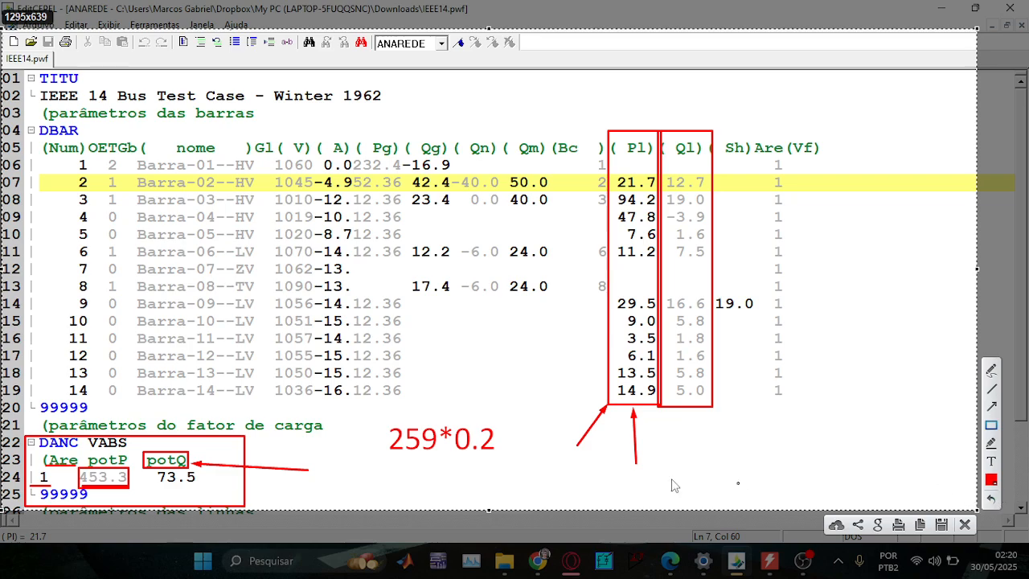
# Add a second note reading 259*1.8 below the first, correcting the mistyped digits.
pyautogui.click(395, 468)
pyautogui.write('29')
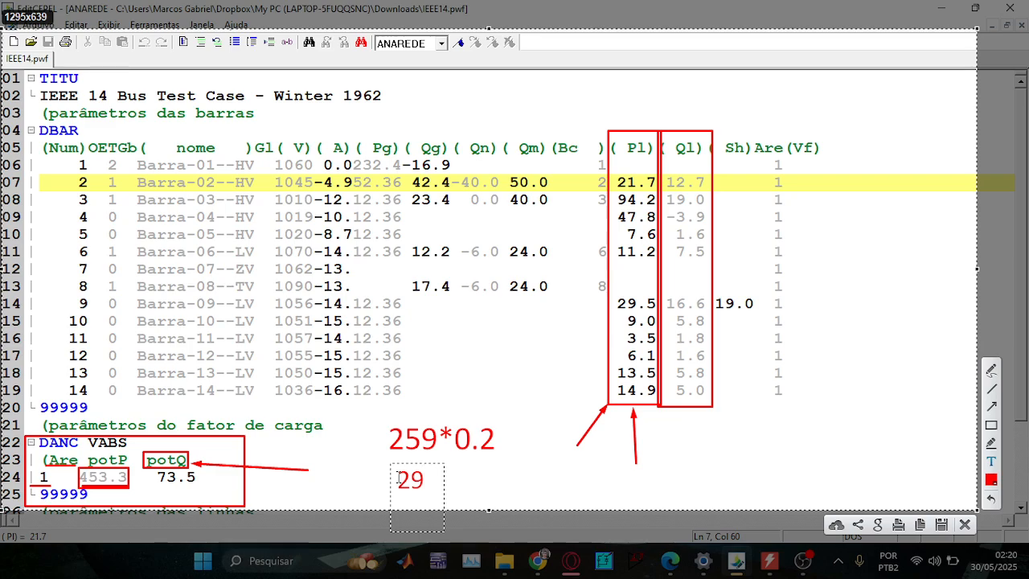
pyautogui.write('5')
pyautogui.press('BackSpace')
pyautogui.write('9*1.8')
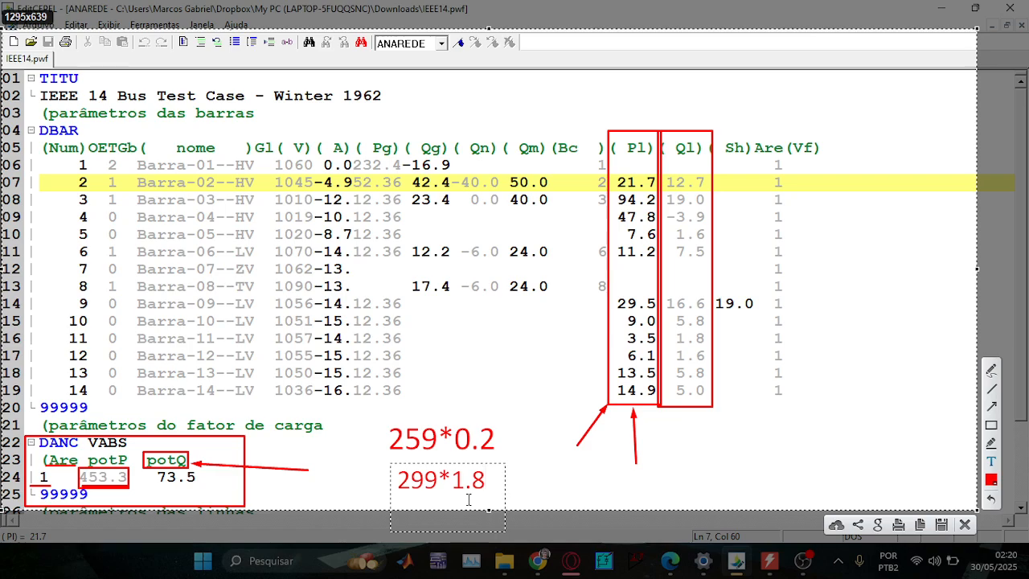
pyautogui.click(426, 479)
pyautogui.write('5')
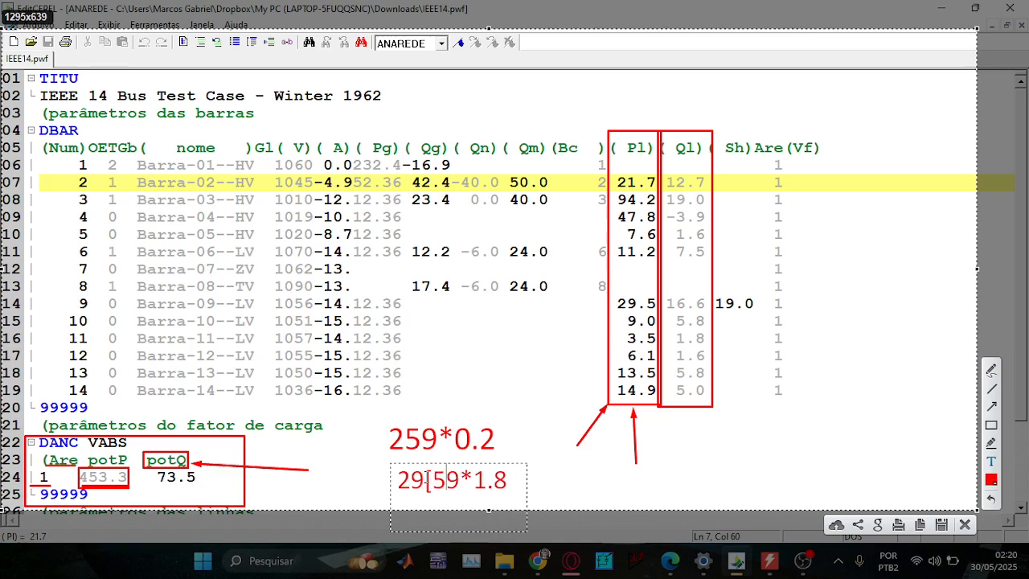
pyautogui.press('BackSpace')
pyautogui.press('BackSpace')
pyautogui.write('5')
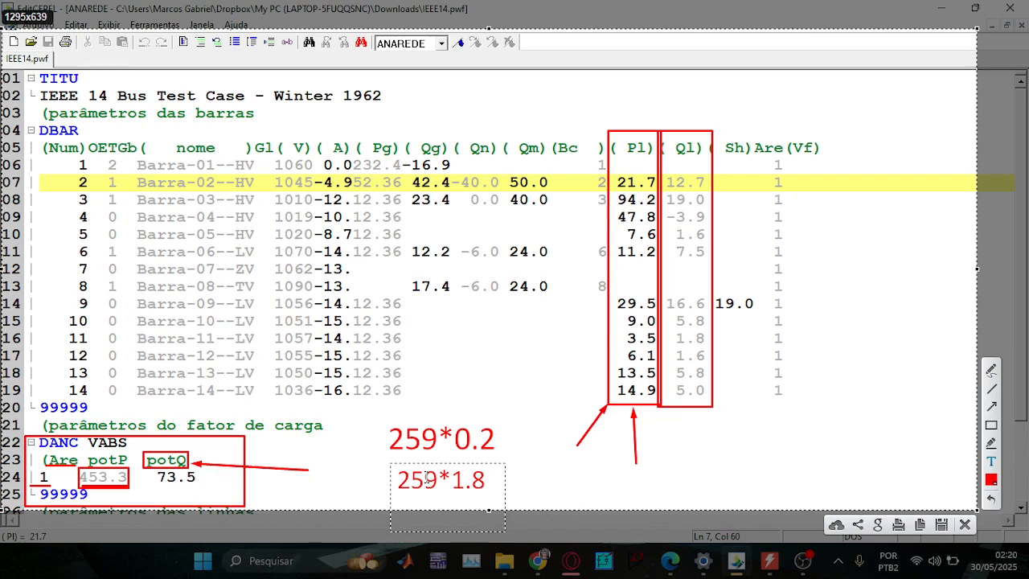
pyautogui.moveTo(484, 479); pyautogui.dragTo(386, 474)
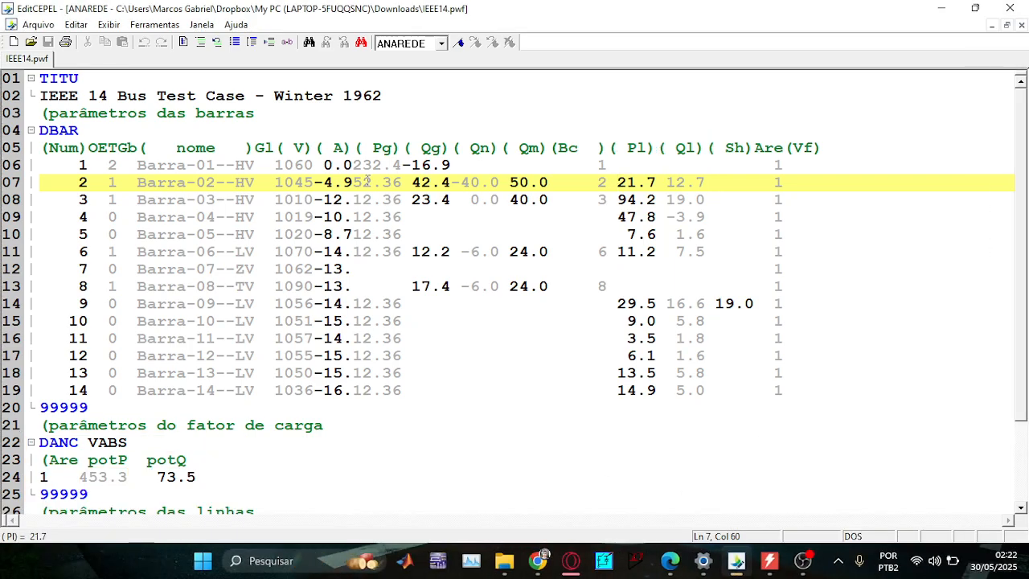
# Delete bus 3's Pg value 12.36 and check the blank field stays aligned with the Pg column.
pyautogui.moveTo(356, 206); pyautogui.dragTo(401, 200)
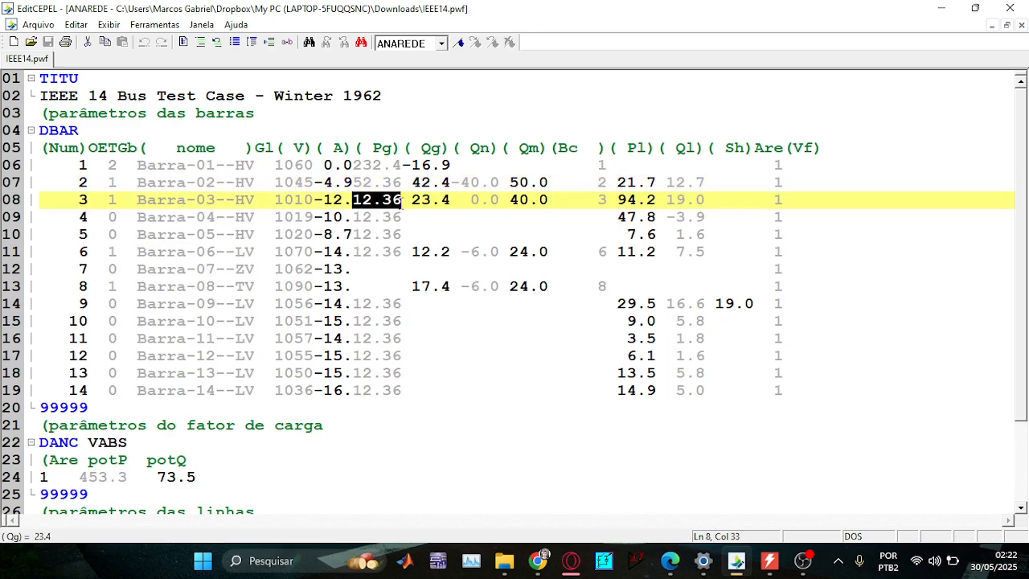
pyautogui.click(352, 199)
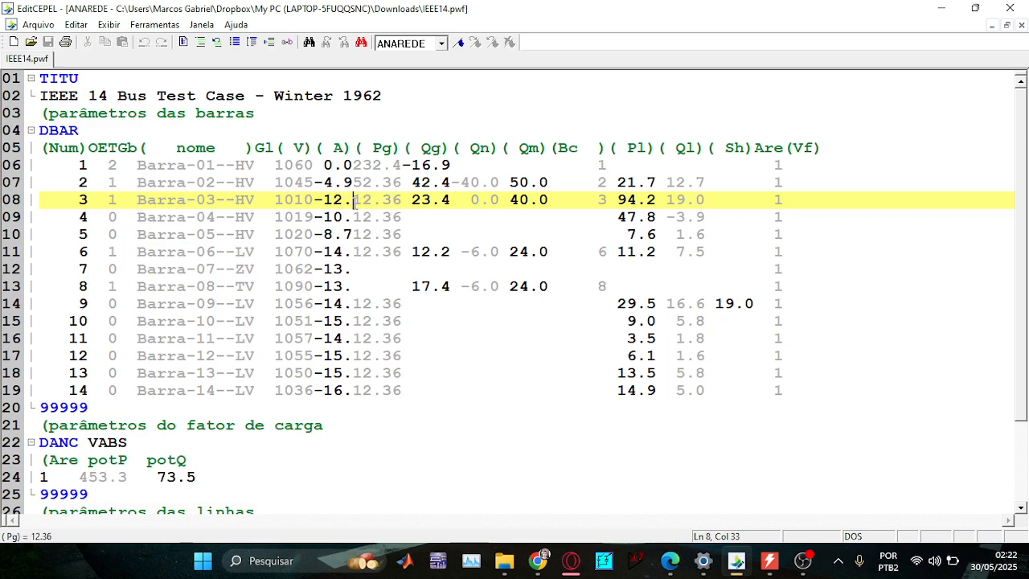
pyautogui.moveTo(352, 200); pyautogui.dragTo(402, 200)
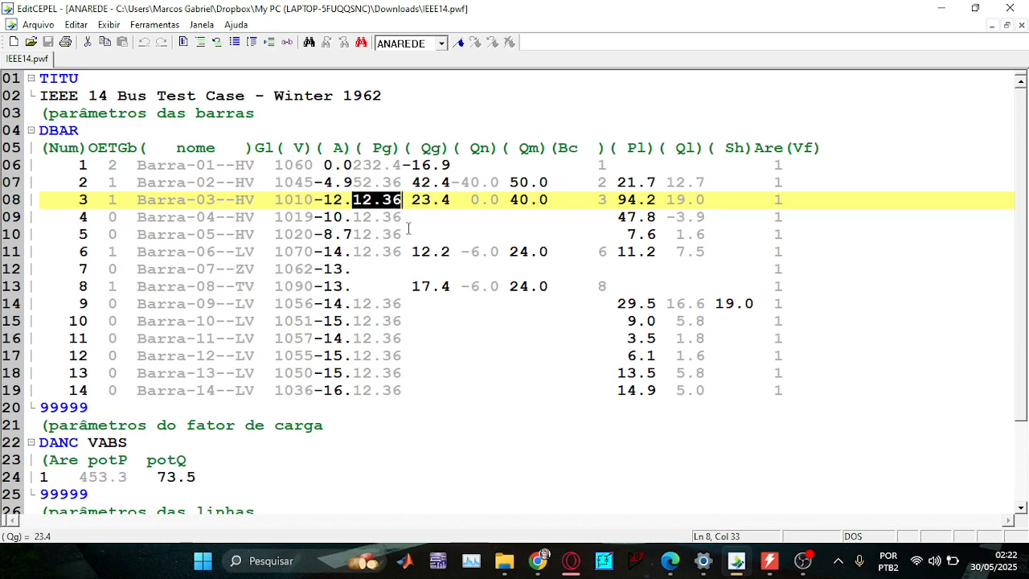
pyautogui.press('Delete')
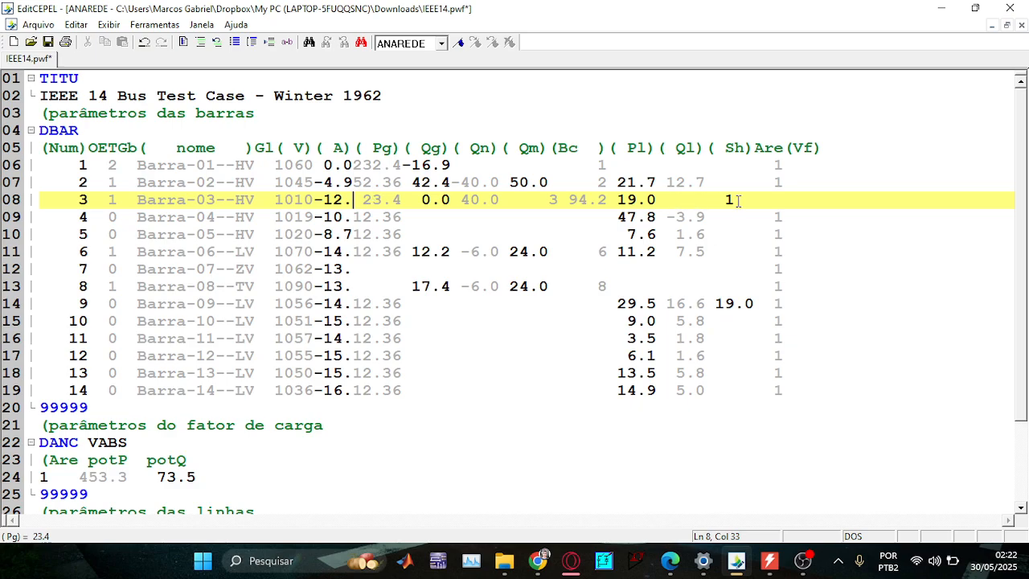
pyautogui.moveTo(354, 198); pyautogui.dragTo(744, 204)
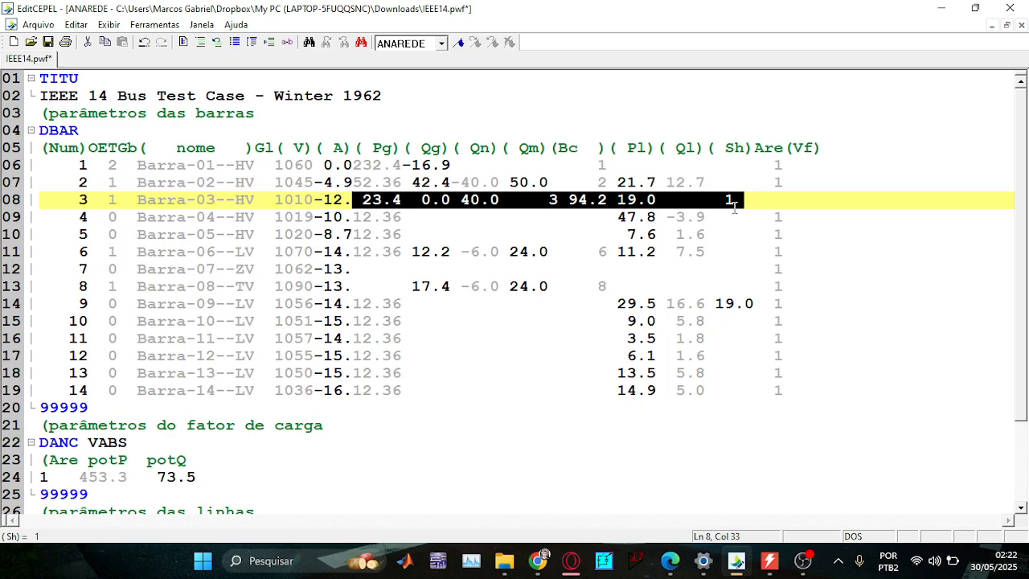
pyautogui.click(354, 200)
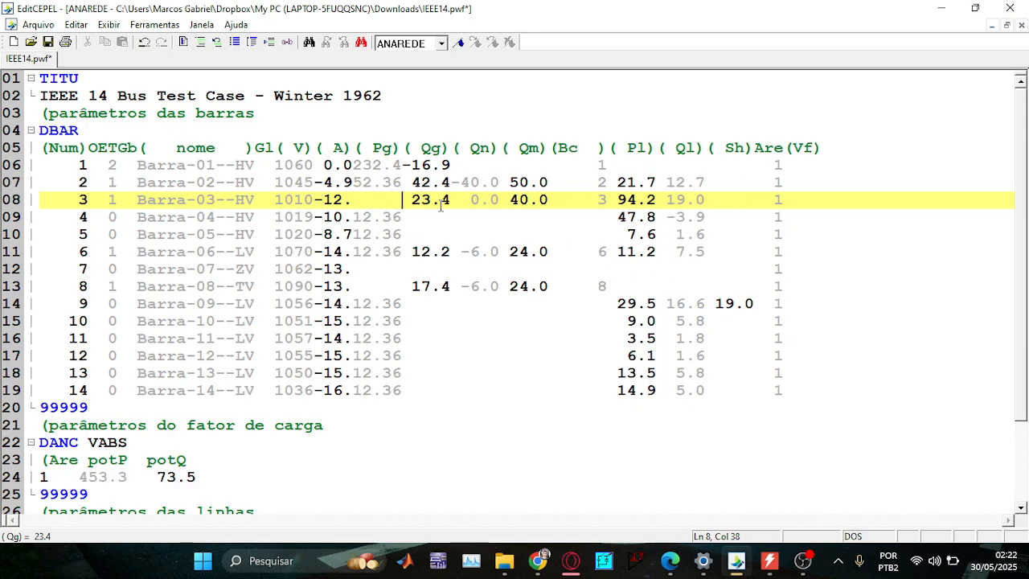
pyautogui.moveTo(357, 199); pyautogui.dragTo(402, 199)
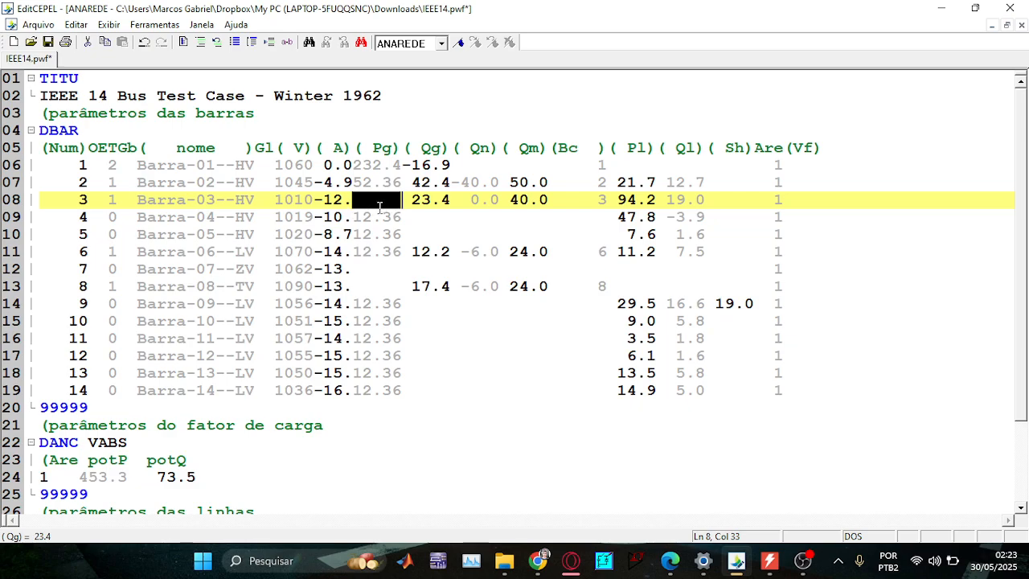
pyautogui.click(358, 150)
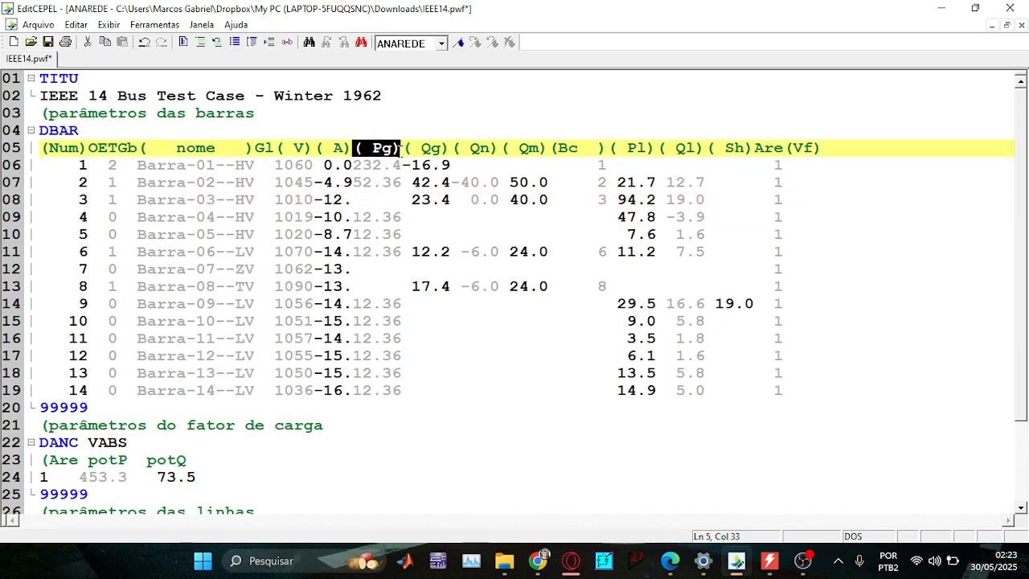
pyautogui.click(353, 199)
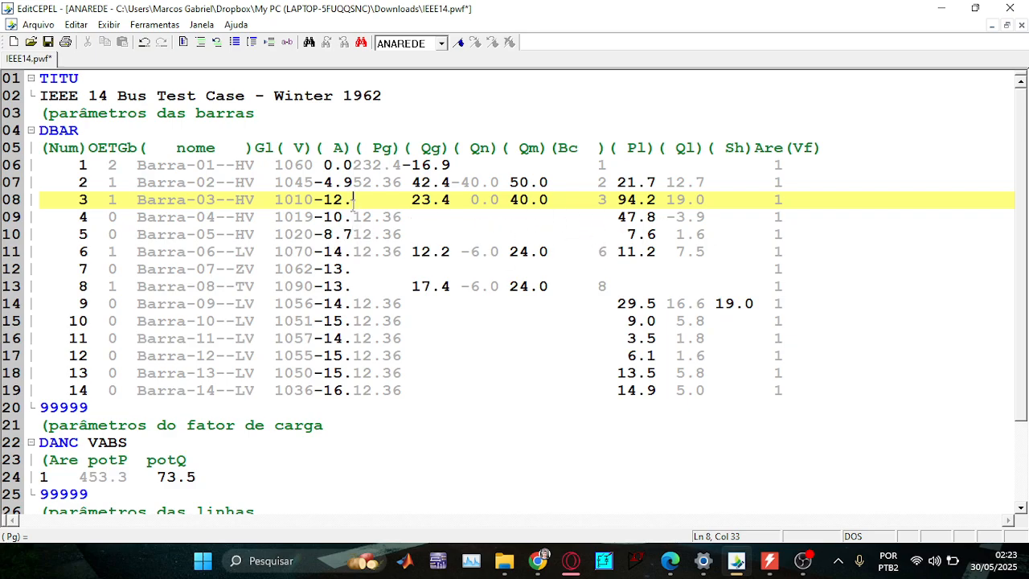
pyautogui.moveTo(354, 180); pyautogui.dragTo(401, 181)
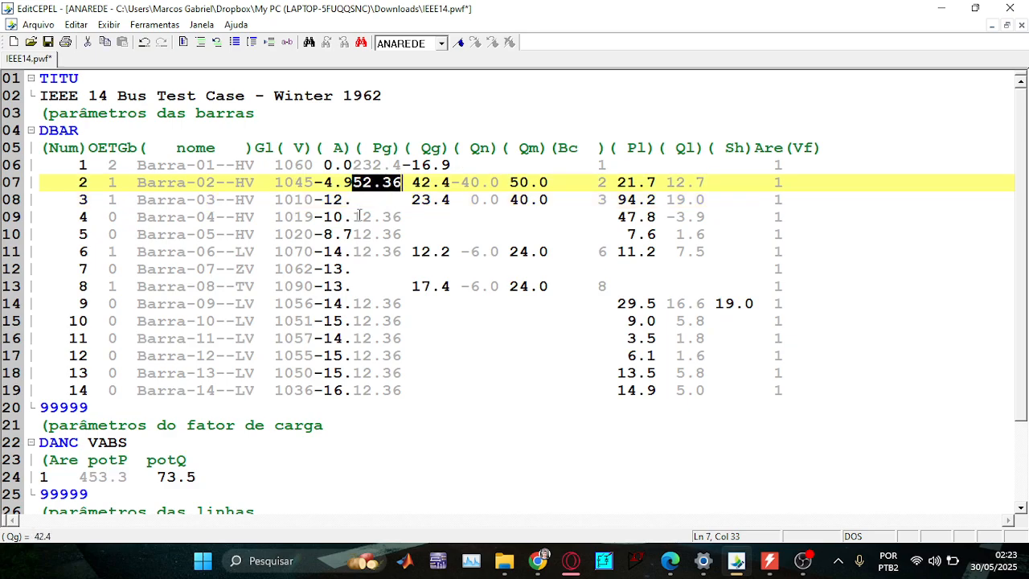
# Replace bus 2's Pg value 52.36 with 40 in the DBAR block.
pyautogui.moveTo(346, 217); pyautogui.dragTo(402, 217)
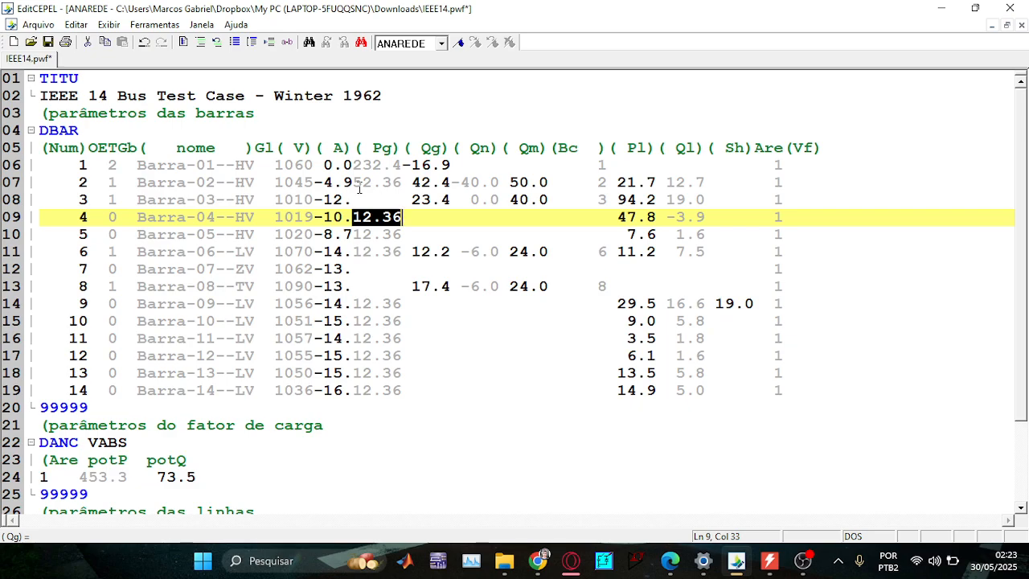
pyautogui.moveTo(356, 184); pyautogui.dragTo(406, 184)
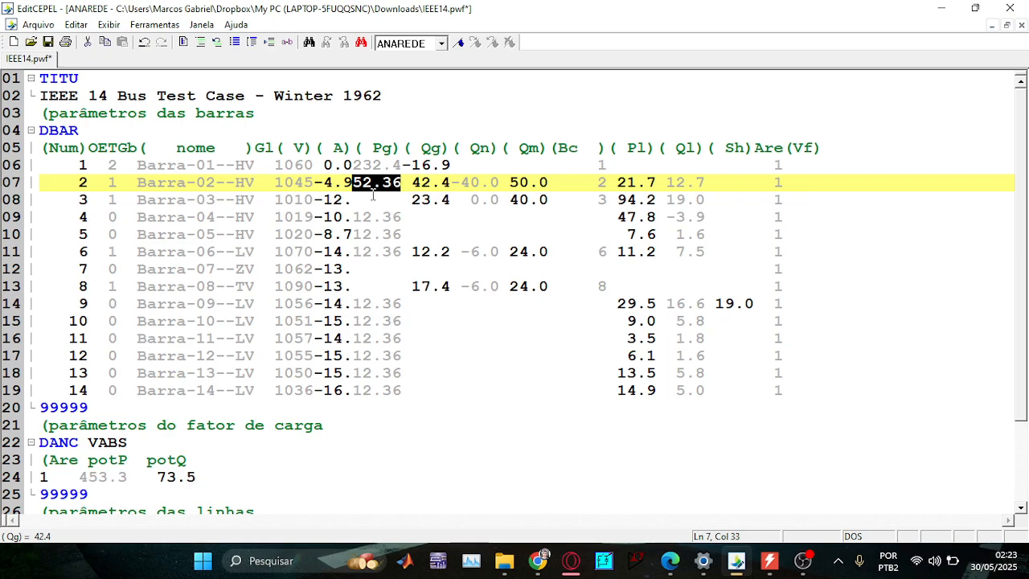
pyautogui.write('40')
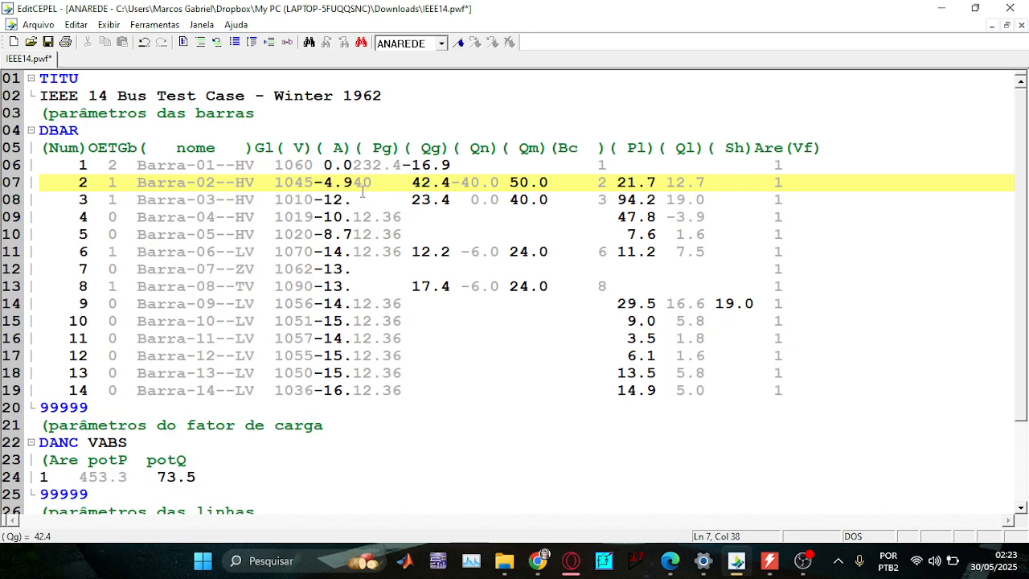
pyautogui.doubleClick(375, 184)
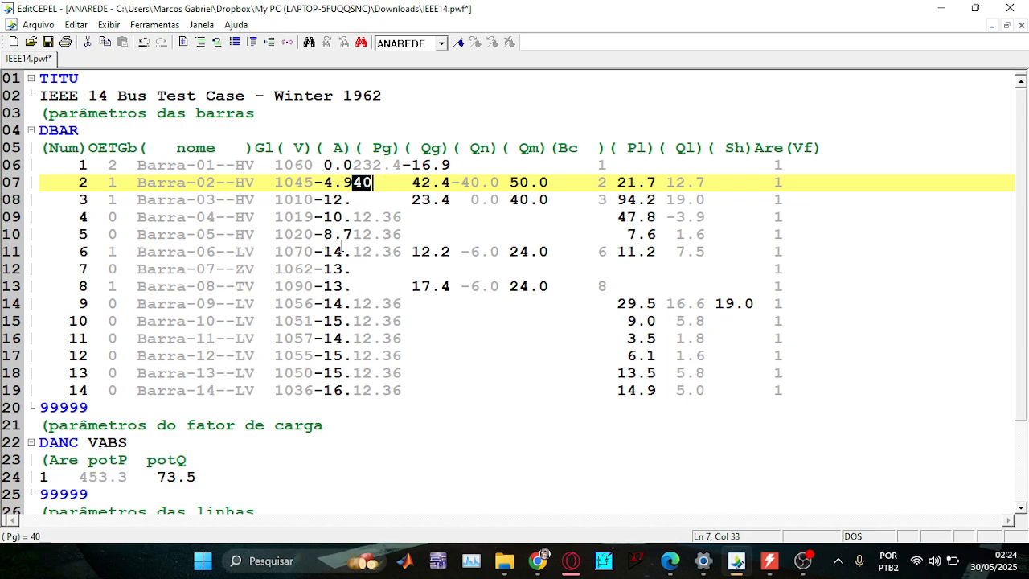
# Inspect the EXLF NEWT command and the commented RELA RBAR RLIN RTOT line at the file end.
pyautogui.scroll(-5, 341, 246)
pyautogui.scroll(2, 201, 369)
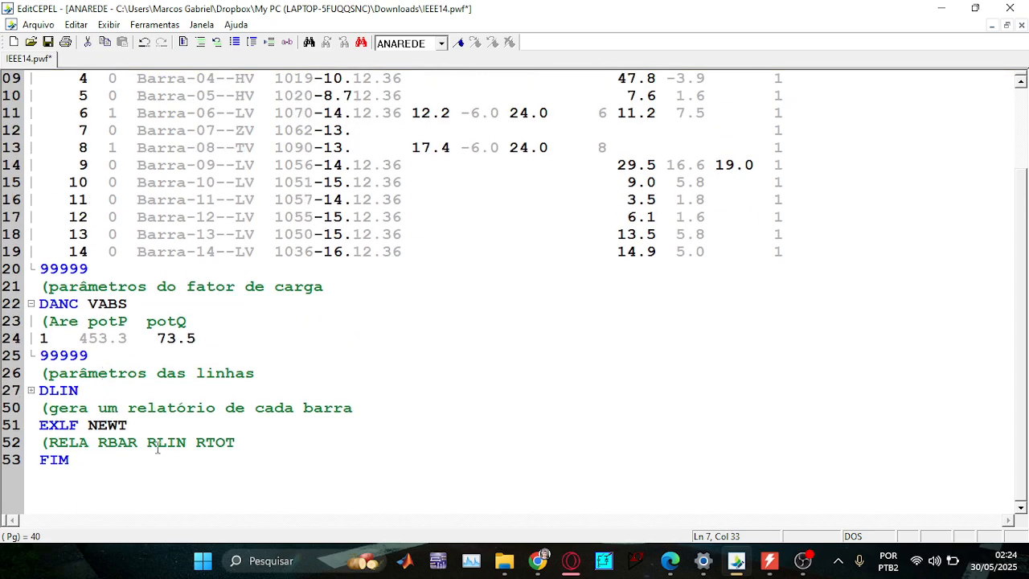
pyautogui.moveTo(241, 445); pyautogui.dragTo(27, 430)
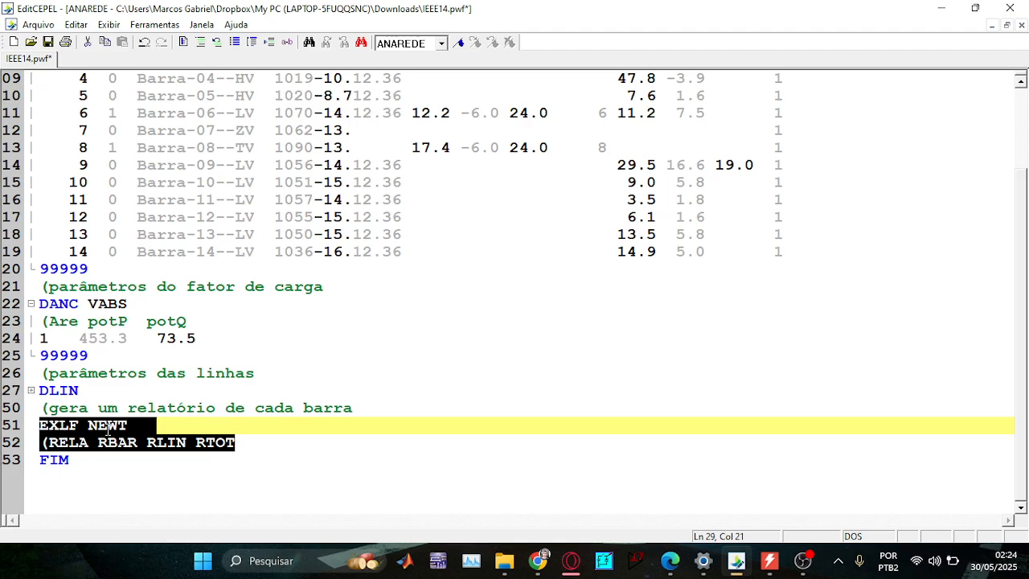
pyautogui.moveTo(126, 425); pyautogui.dragTo(34, 423)
pyautogui.moveTo(257, 446); pyautogui.dragTo(30, 444)
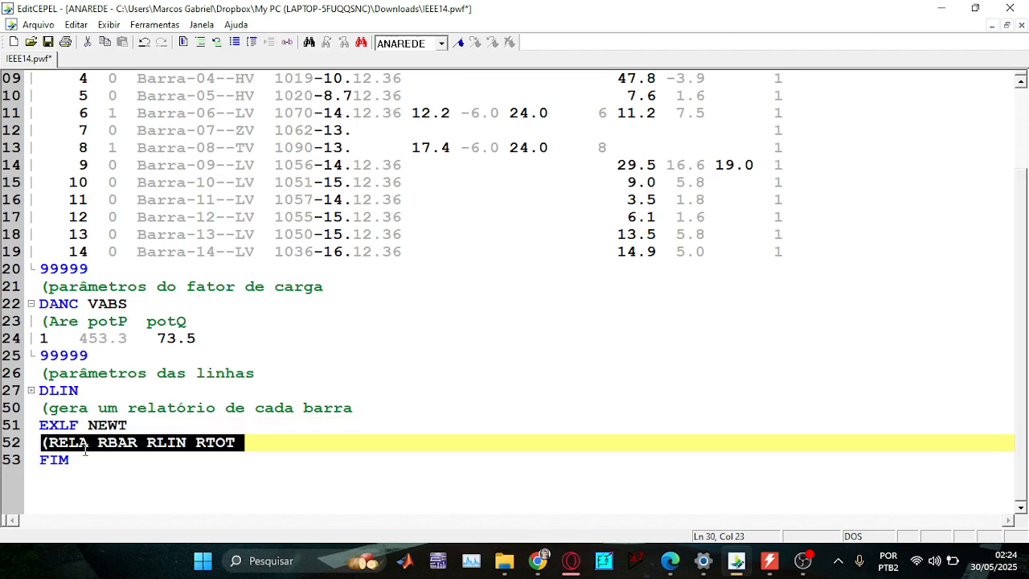
# Expand the folded DLIN line data and select the whole DANC VABS block.
pyautogui.click(31, 389)
pyautogui.scroll(-5, 41, 315)
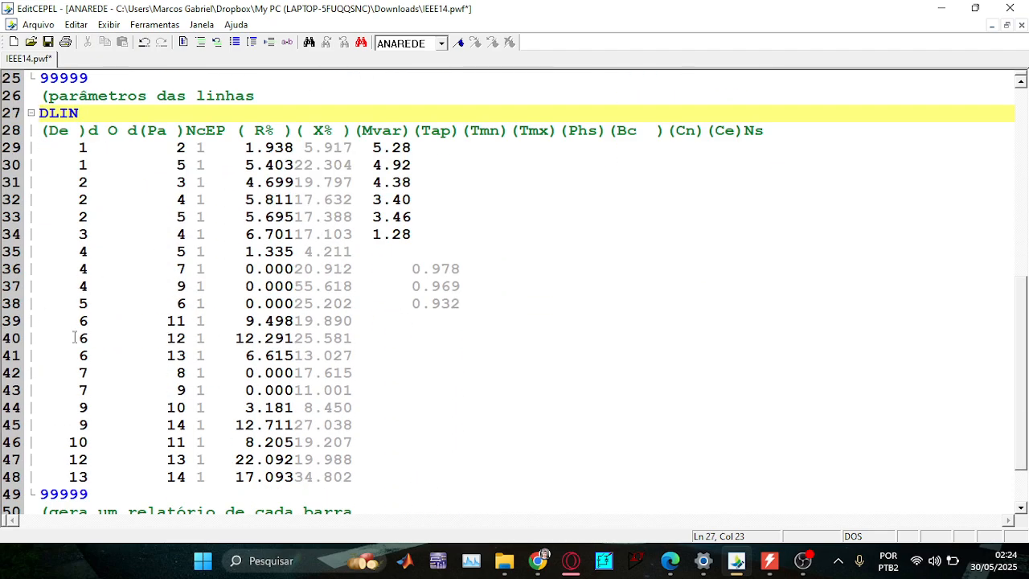
pyautogui.scroll(8, 229, 458)
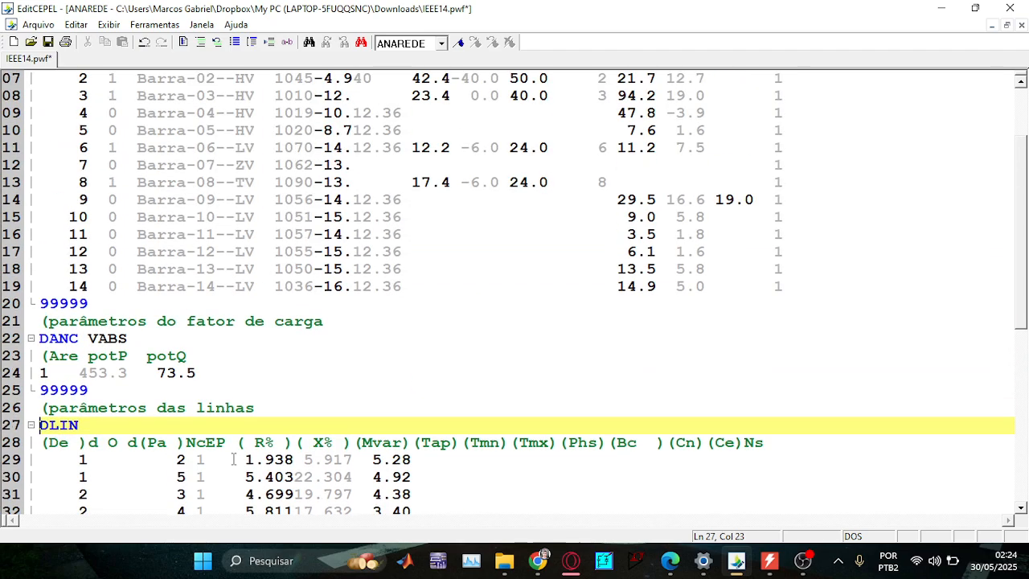
pyautogui.moveTo(214, 475); pyautogui.dragTo(14, 442)
pyautogui.hotkey('ctrl', 'c')
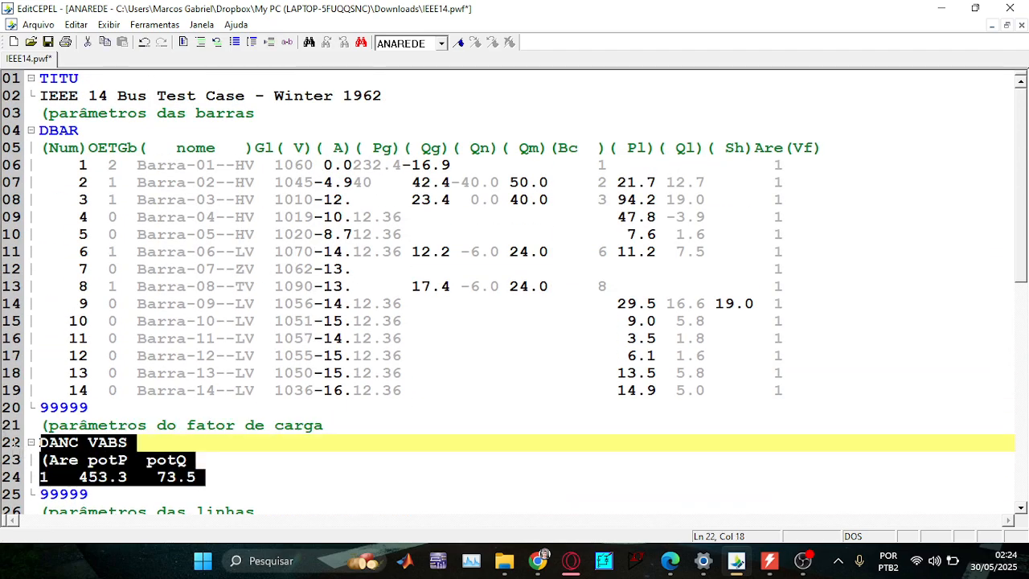
# Cut the DANC VABS block out of the file.
pyautogui.rightClick(82, 459)
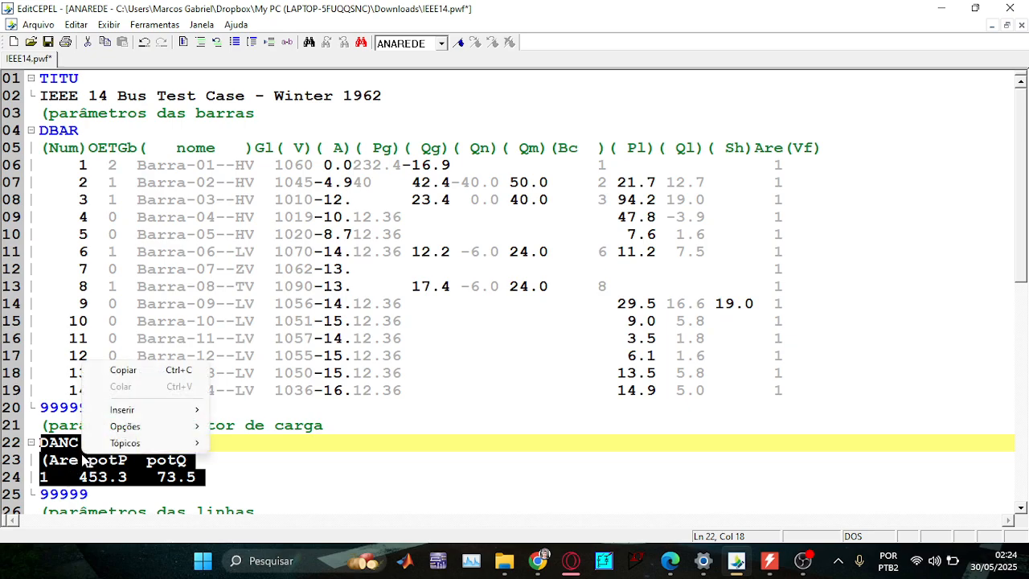
pyautogui.press('Escape')
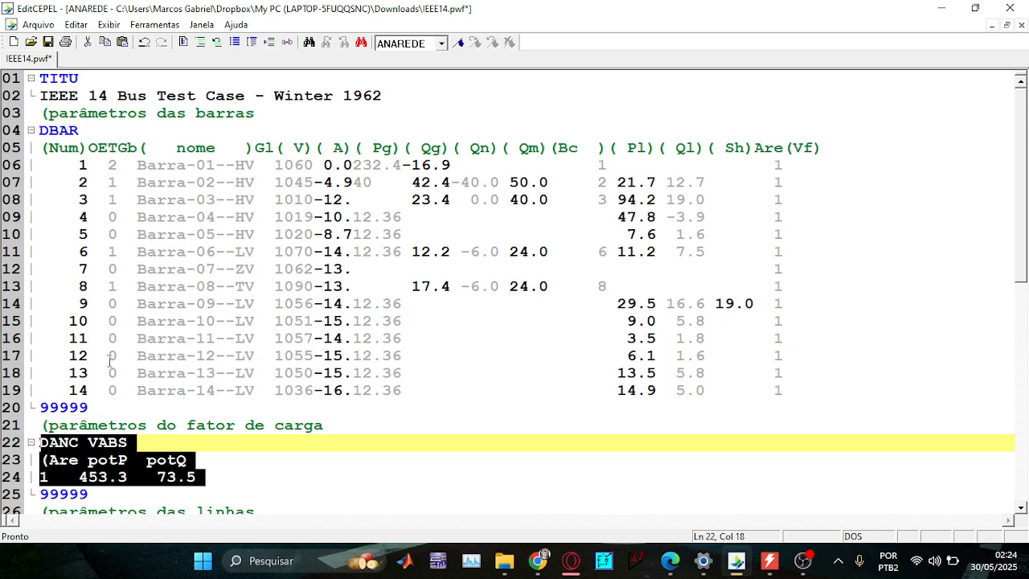
pyautogui.press('Delete')
# Remove the empty line 22 left under the load-factor comment.
pyautogui.press('Left')
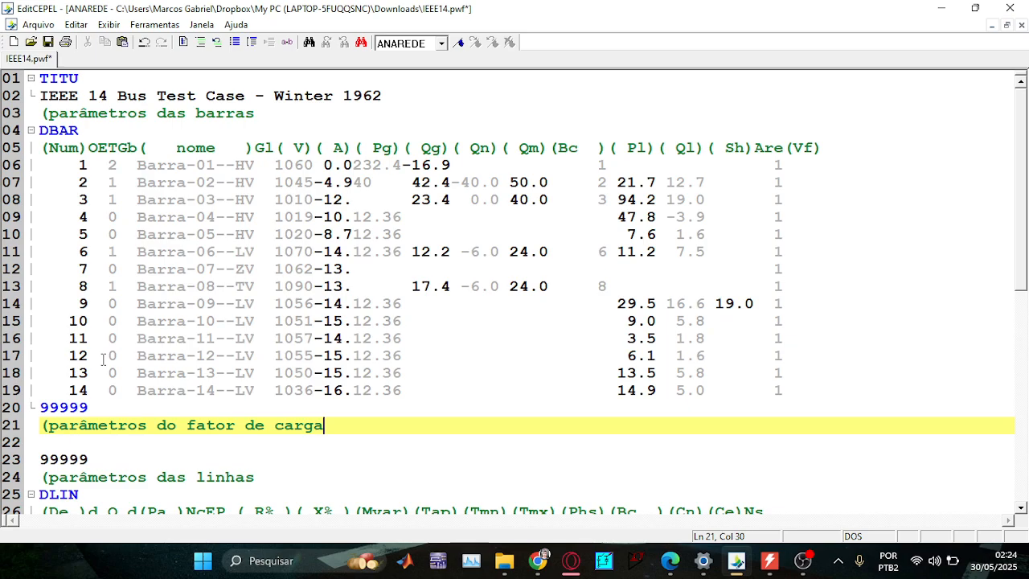
pyautogui.press('Down')
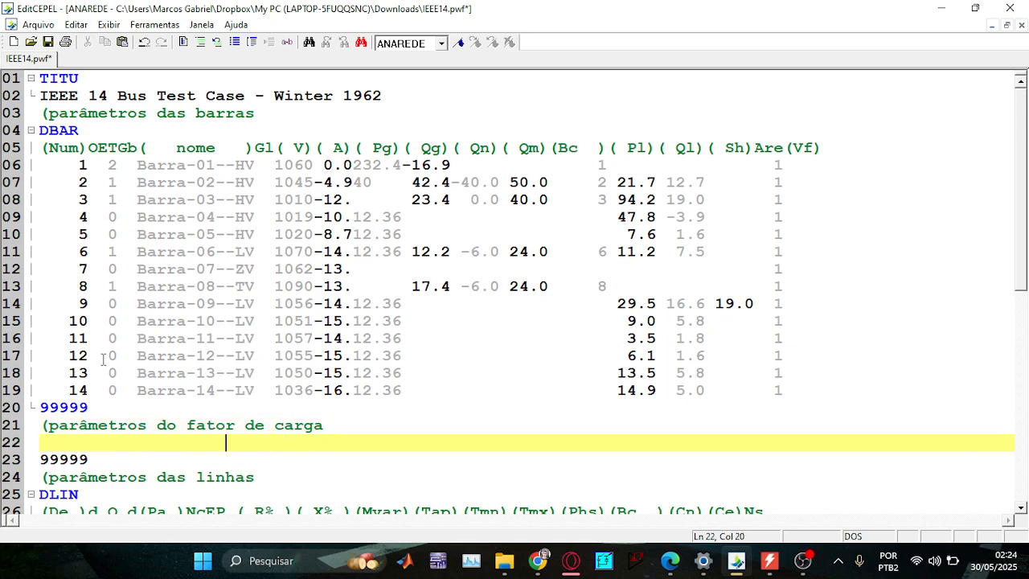
pyautogui.press('Left')
pyautogui.press('Left')
pyautogui.press('Left')
pyautogui.press('Left')
pyautogui.press('Left')
pyautogui.press('Left')
pyautogui.press('Left')
pyautogui.press('Left')
pyautogui.press('Left')
pyautogui.press('Left')
pyautogui.press('Left')
pyautogui.press('Left')
pyautogui.press('Left')
pyautogui.press('Left')
pyautogui.press('Left')
pyautogui.press('Right')
pyautogui.hotkey('shift', 'Up')
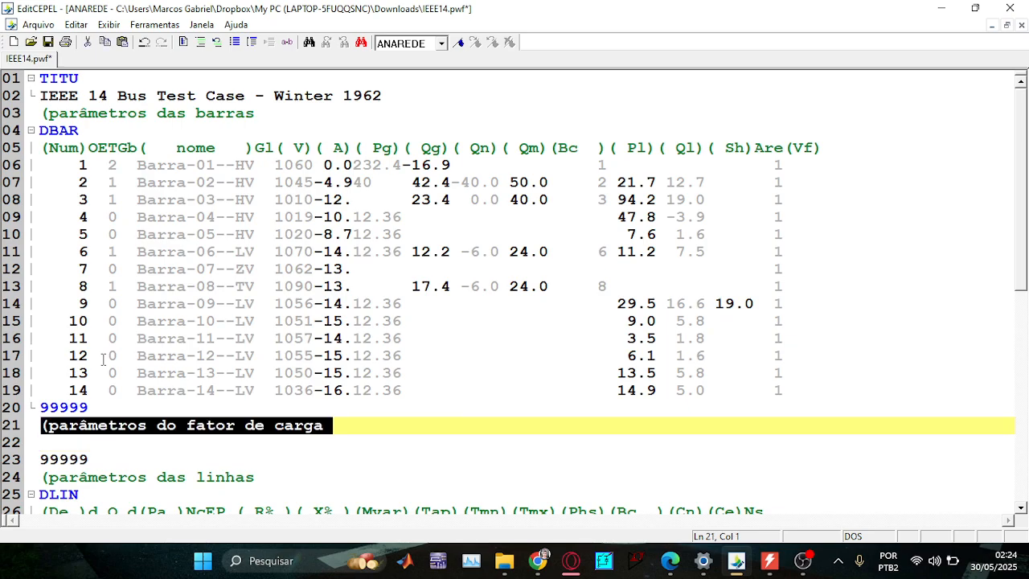
pyautogui.hotkey('shift', 'Right')
pyautogui.hotkey('shift', 'Right')
pyautogui.hotkey('shift', 'Right')
pyautogui.hotkey('shift', 'Right')
pyautogui.hotkey('shift', 'Right')
pyautogui.hotkey('shift', 'Right')
pyautogui.hotkey('shift', 'Right')
pyautogui.hotkey('shift', 'Right')
pyautogui.hotkey('shift', 'Right')
pyautogui.hotkey('shift', 'Right')
pyautogui.hotkey('shift', 'Right')
pyautogui.hotkey('shift', 'Right')
pyautogui.hotkey('shift', 'Right')
pyautogui.hotkey('shift', 'Right')
pyautogui.hotkey('shift', 'Right')
pyautogui.hotkey('shift', 'Right')
pyautogui.hotkey('shift', 'Right')
pyautogui.hotkey('shift', 'Right')
pyautogui.hotkey('shift', 'Right')
pyautogui.hotkey('shift', 'Right')
pyautogui.hotkey('shift', 'Right')
pyautogui.hotkey('shift', 'Right')
pyautogui.hotkey('shift', 'Right')
pyautogui.hotkey('shift', 'Right')
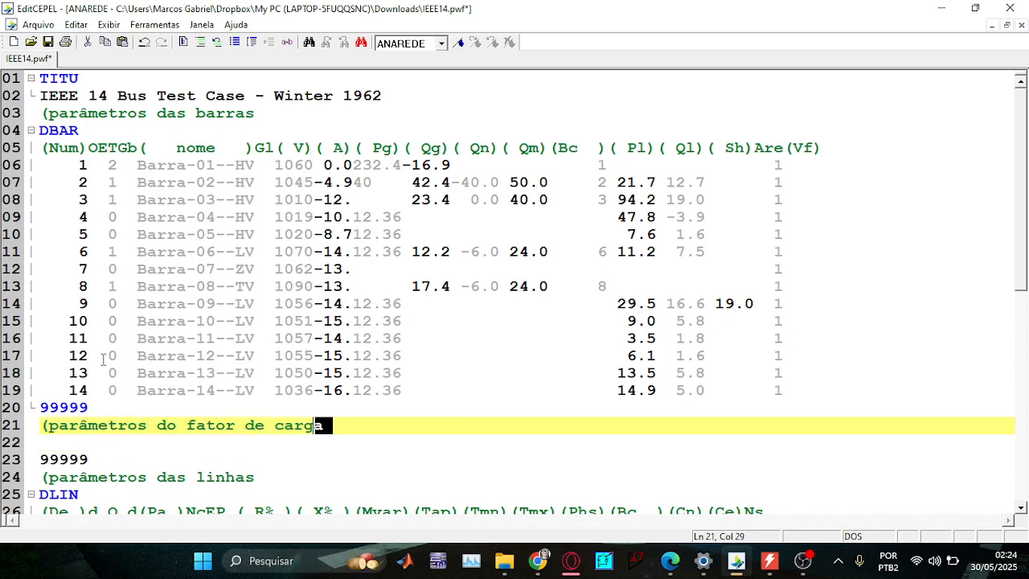
pyautogui.press('Delete')
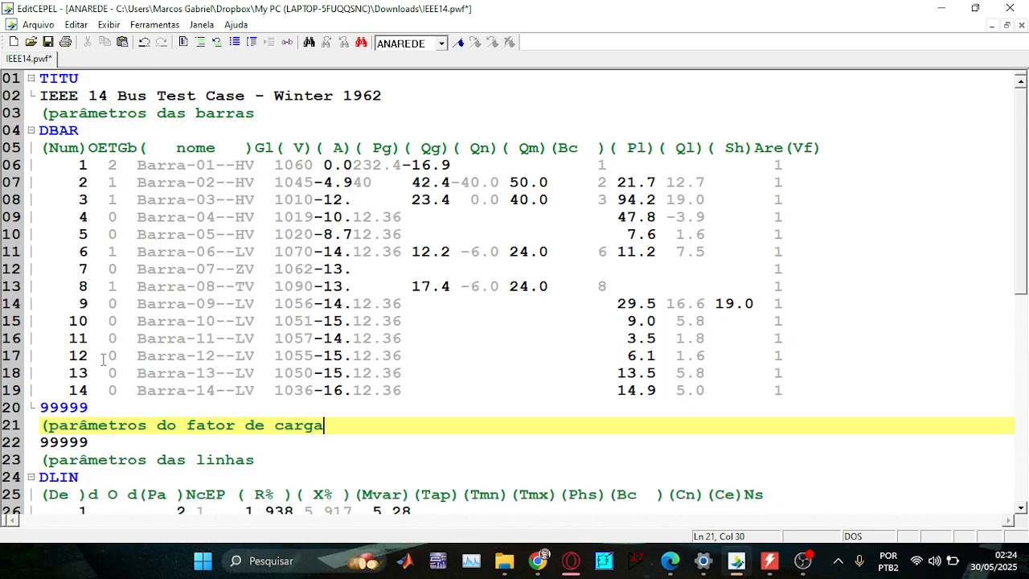
# Paste the DANC VABS block on a new line under the comment and save IEEE14.pwf.
pyautogui.press('Return')
pyautogui.hotkey('ctrl', 'v')
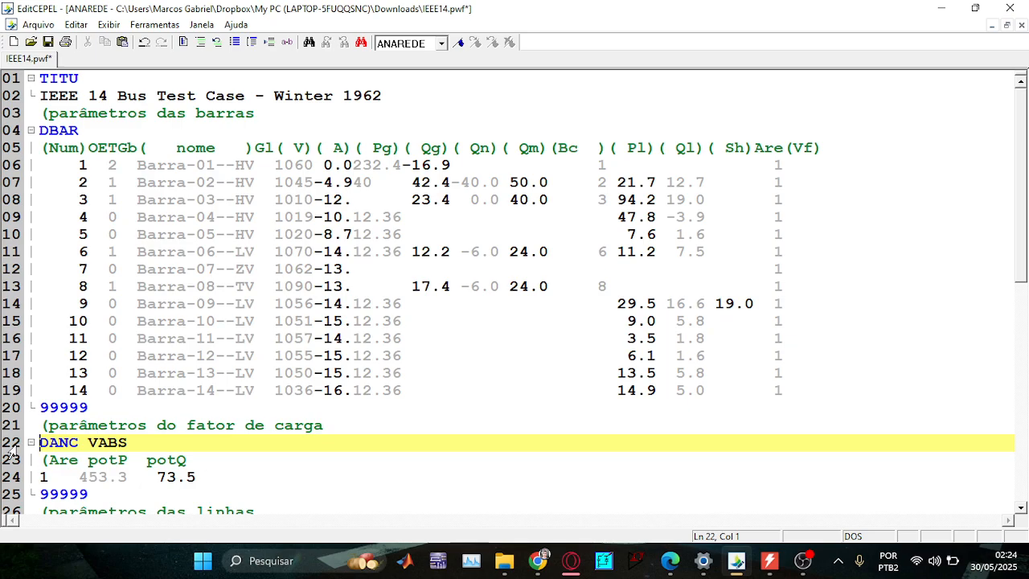
pyautogui.click(47, 44)
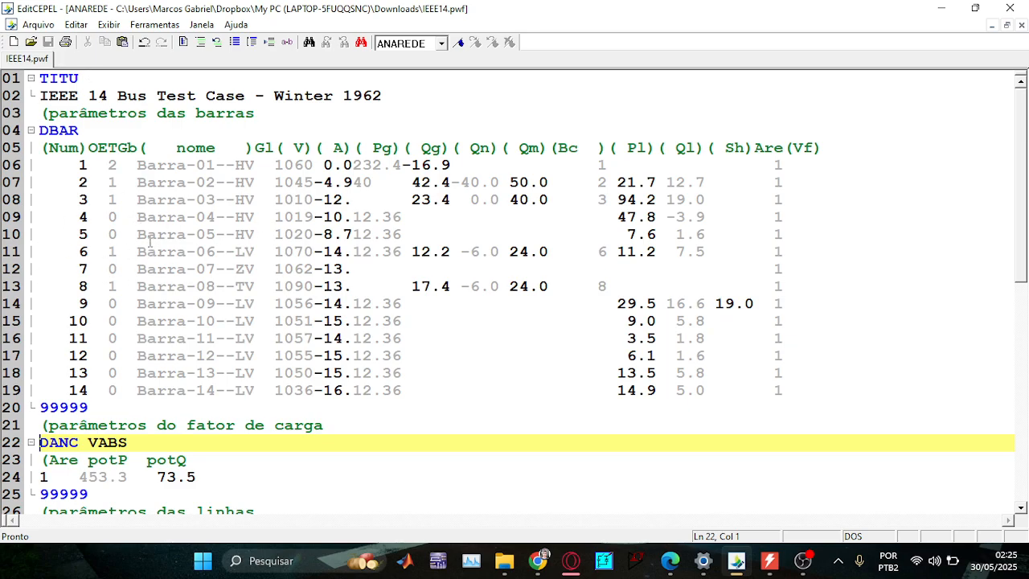
pyautogui.click(47, 28)
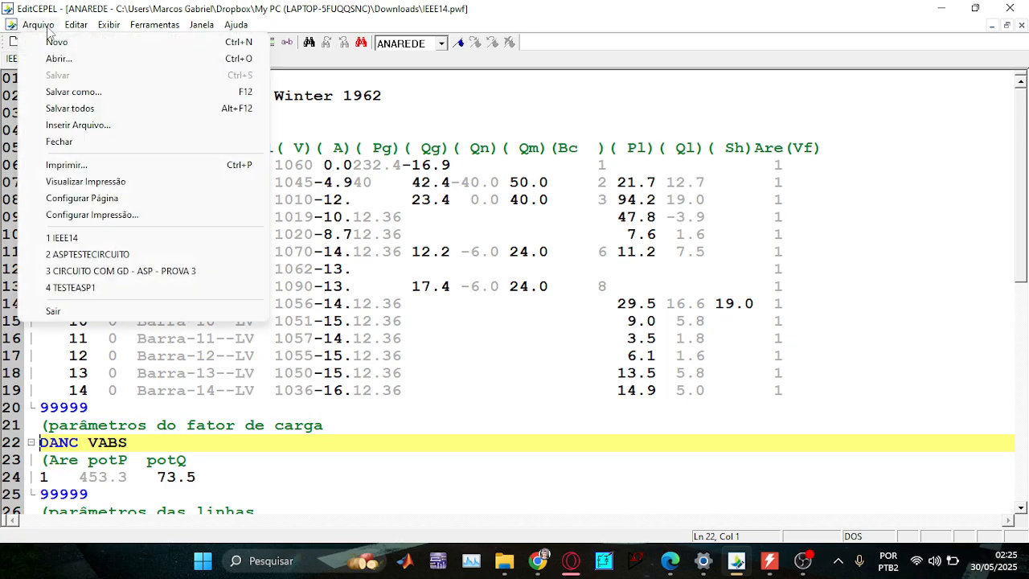
pyautogui.click(44, 29)
pyautogui.click(32, 42)
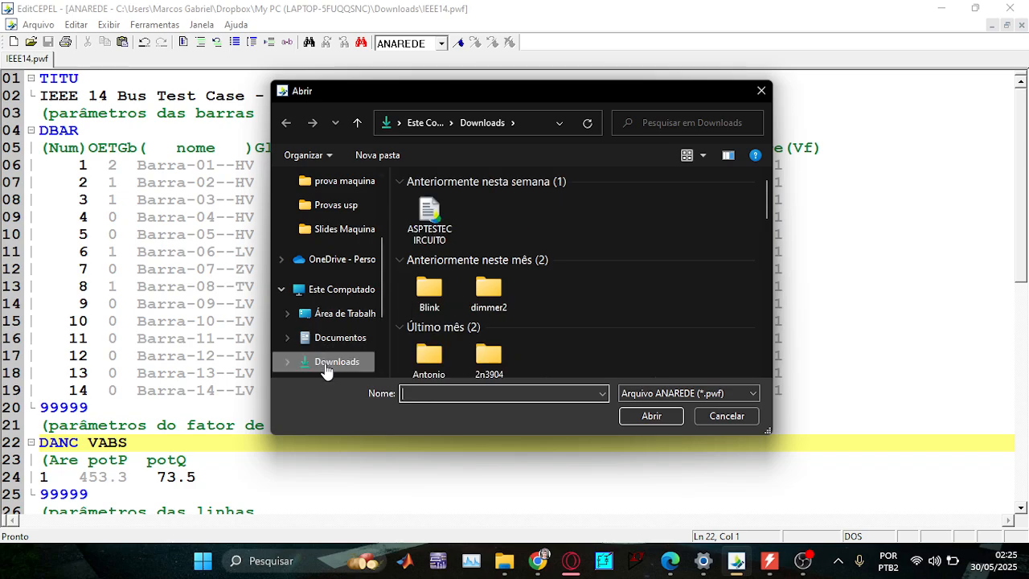
pyautogui.click(419, 227)
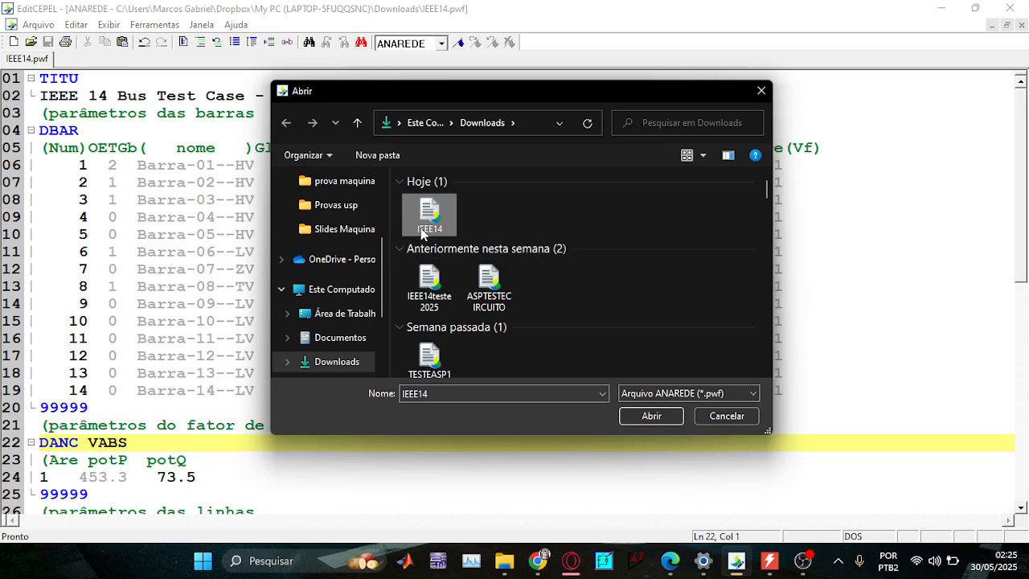
pyautogui.click(726, 415)
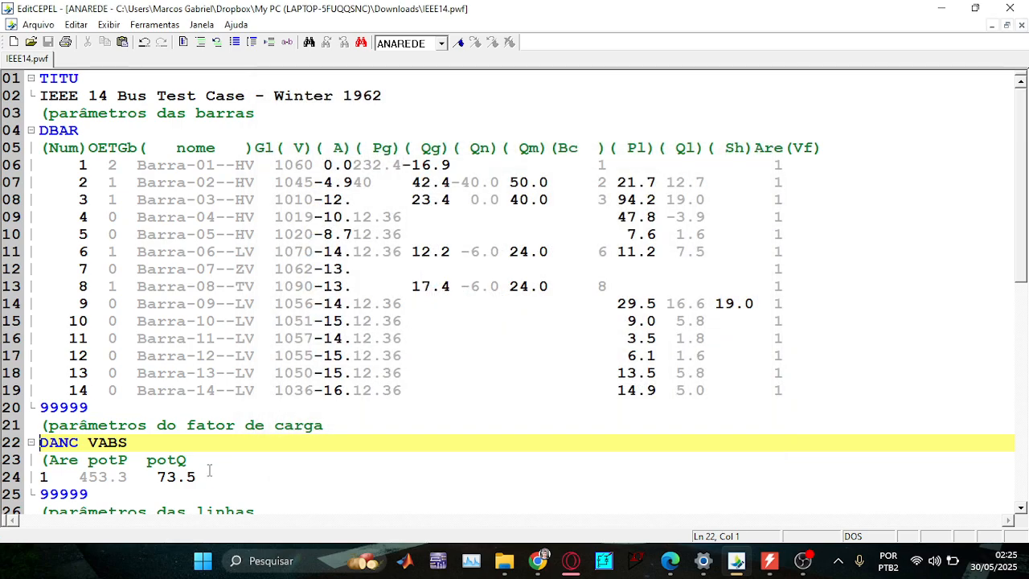
pyautogui.moveTo(207, 478); pyautogui.dragTo(87, 446)
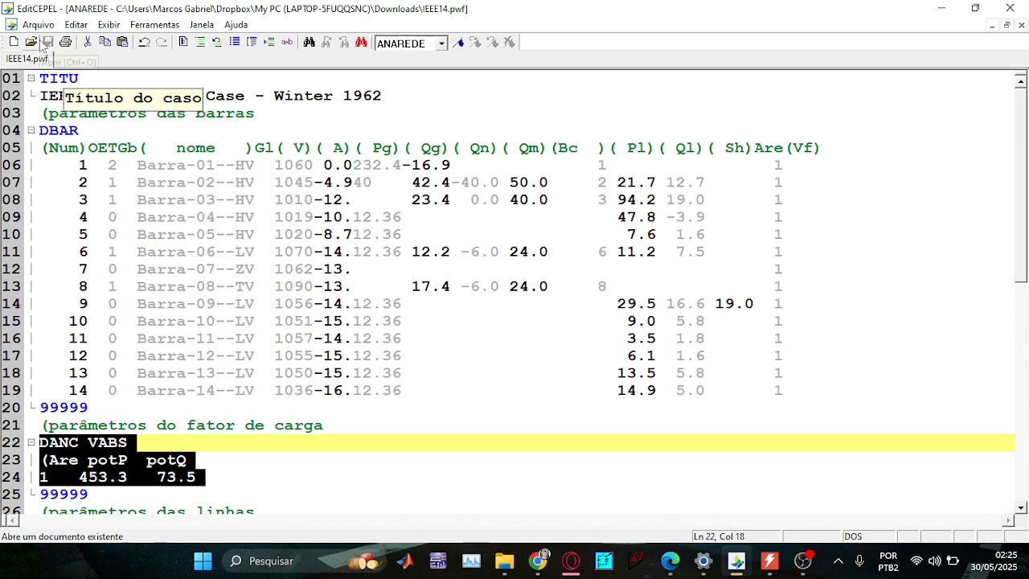
# Reload the edited IEEE14 case from Downloads and close its 2-iteration convergence report.
pyautogui.click(769, 561)
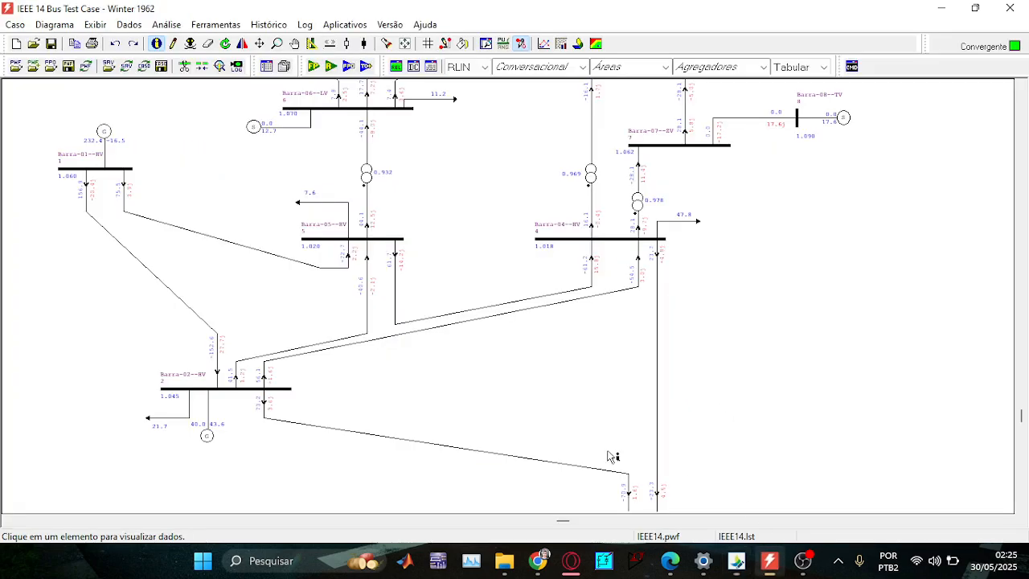
pyautogui.click(15, 24)
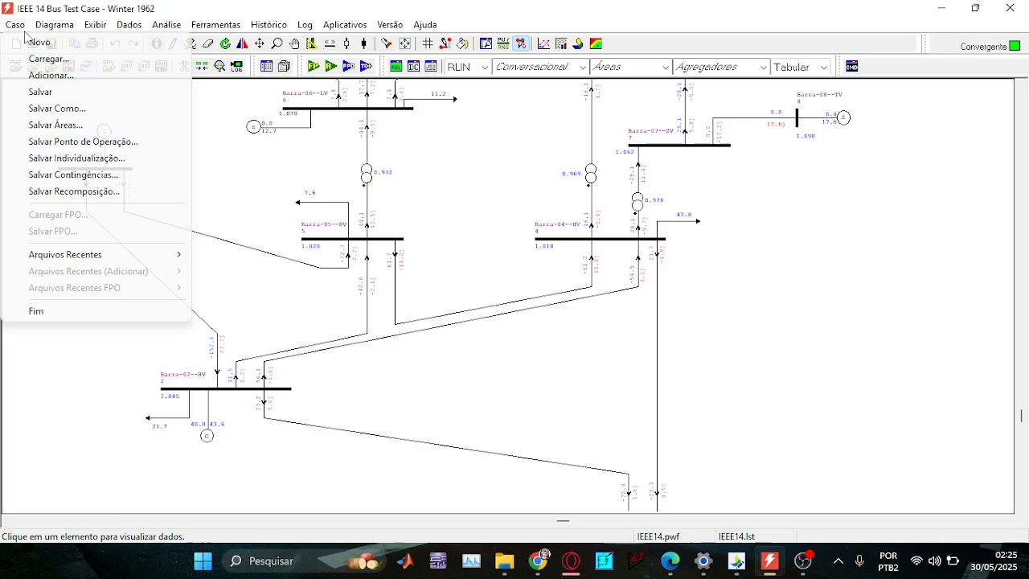
pyautogui.click(83, 58)
pyautogui.click(535, 310)
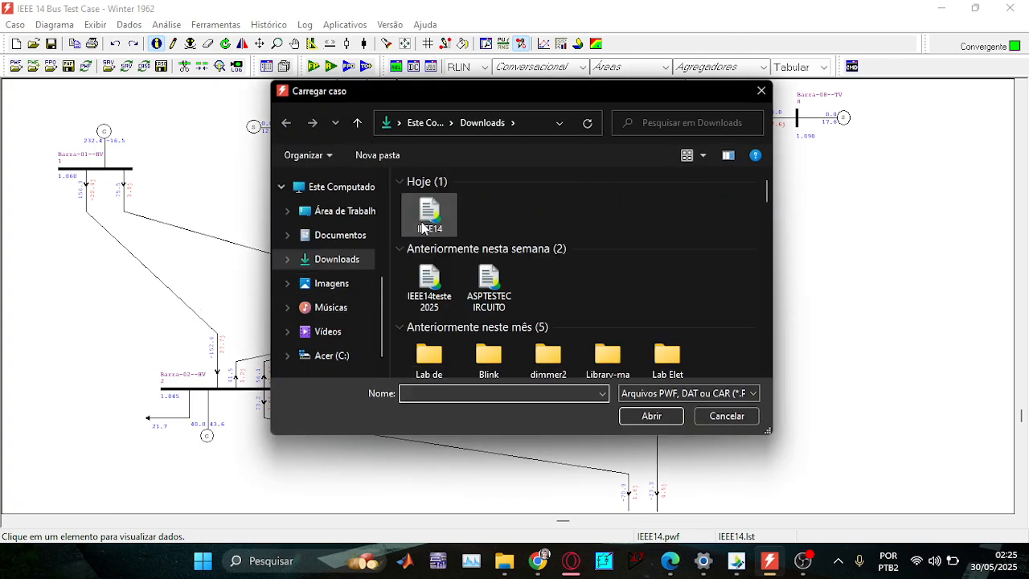
pyautogui.click(438, 221)
pyautogui.doubleClick(438, 223)
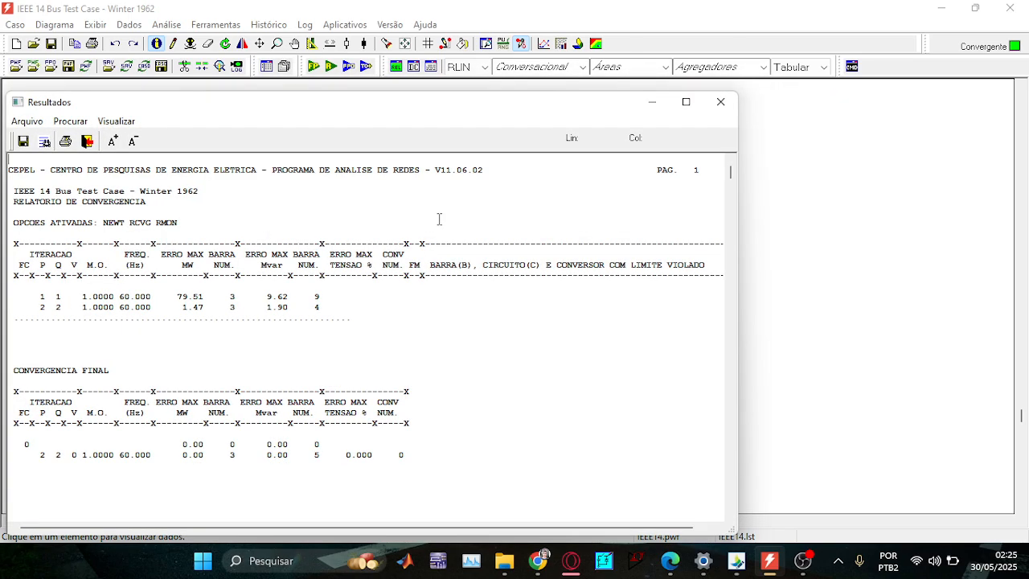
pyautogui.click(720, 102)
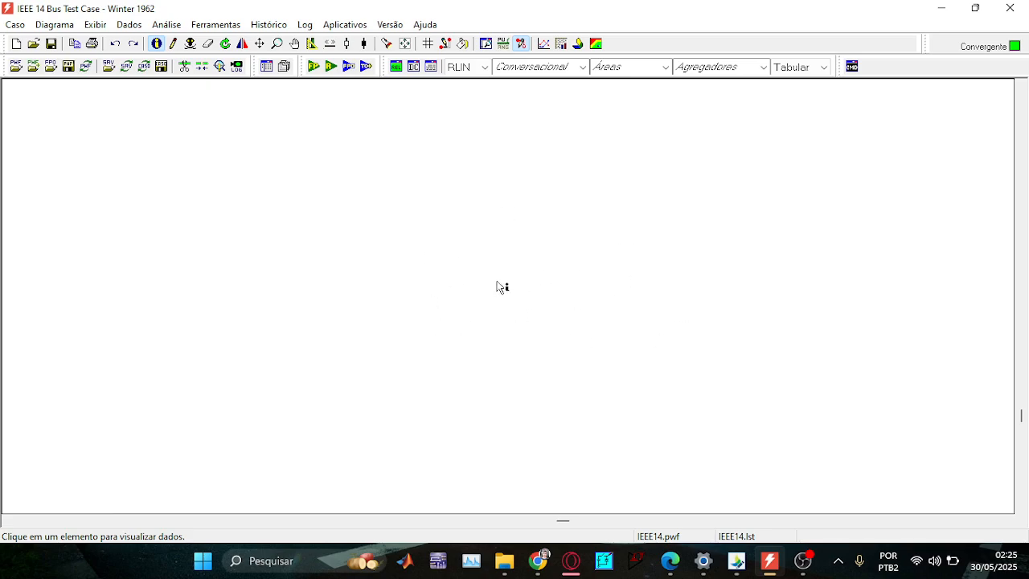
# Run the power flow, check the EXLF NEWT and RELA lines in EditCEPEL, then rerun it.
pyautogui.click(313, 67)
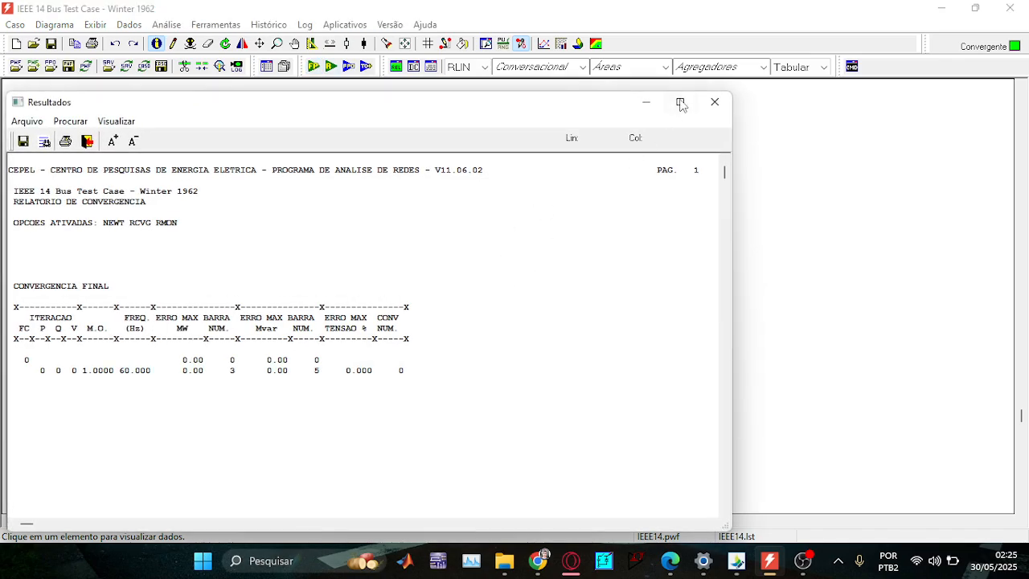
pyautogui.click(714, 102)
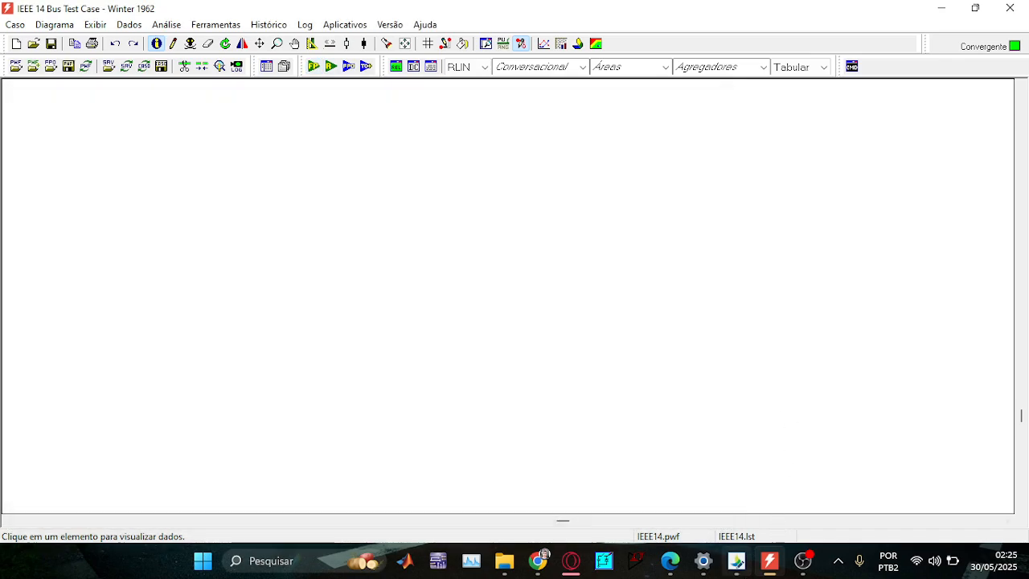
pyautogui.click(736, 563)
pyautogui.scroll(-10, 152, 445)
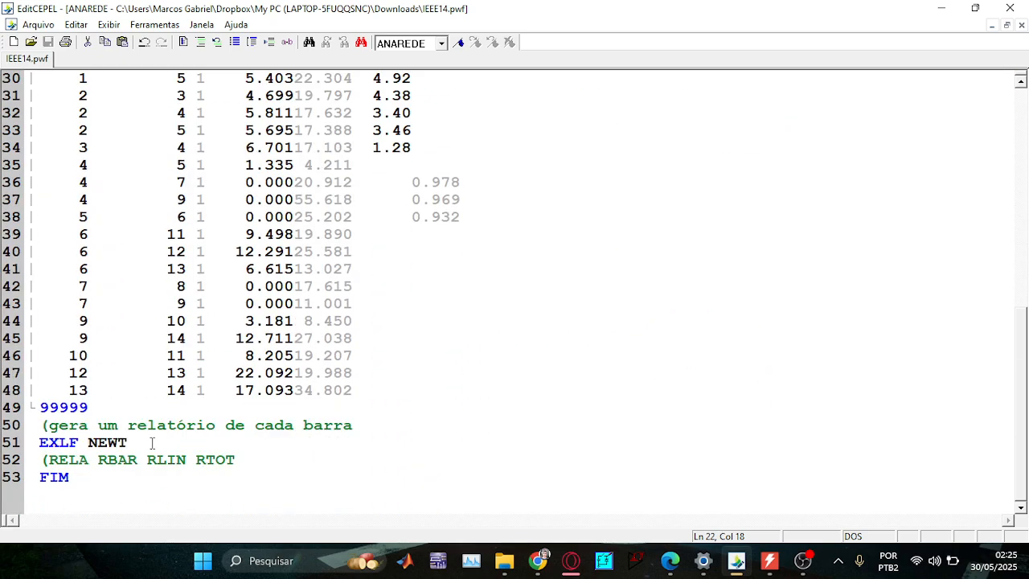
pyautogui.scroll(-3, 152, 441)
pyautogui.moveTo(248, 329); pyautogui.dragTo(30, 304)
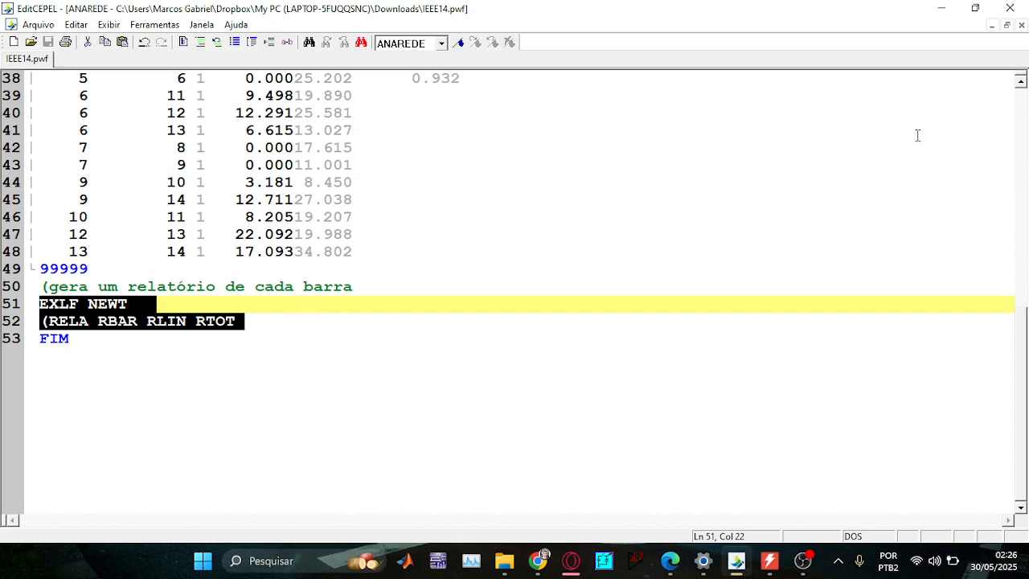
pyautogui.click(941, 8)
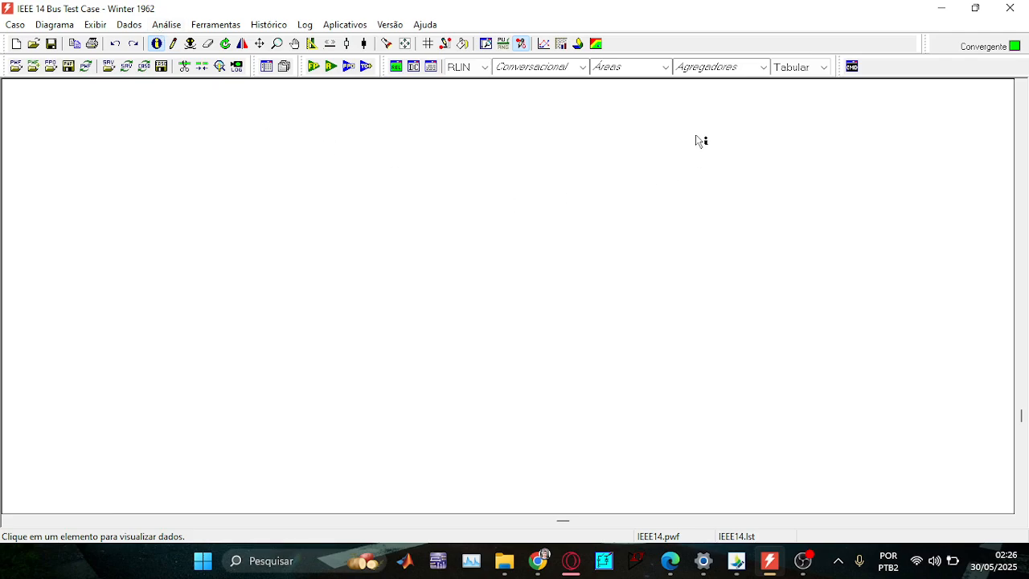
pyautogui.click(313, 67)
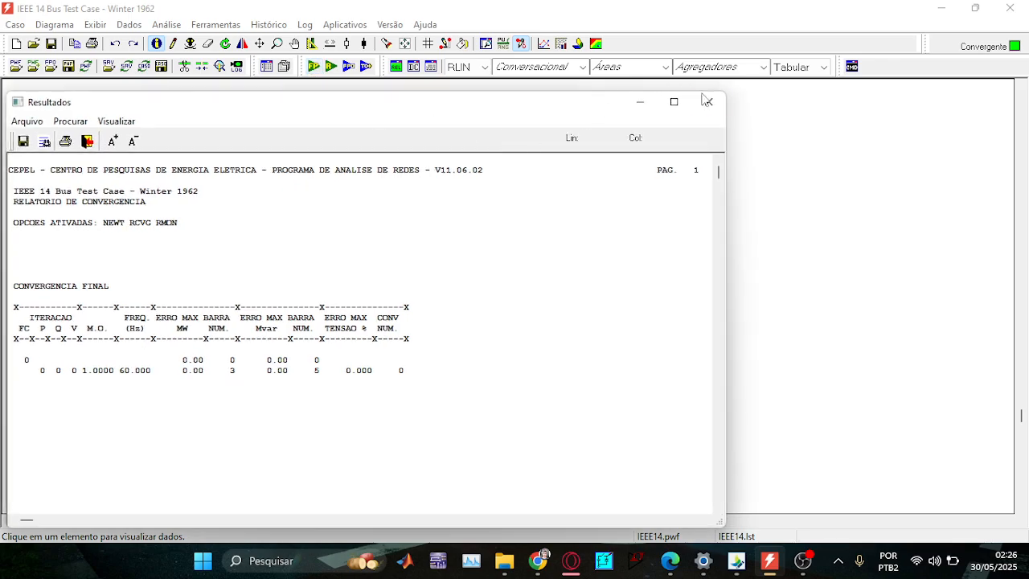
# Close the convergence report and open the RBAR bus report from Análise > Relatórios Tabulares.
pyautogui.click(707, 101)
pyautogui.click(132, 26)
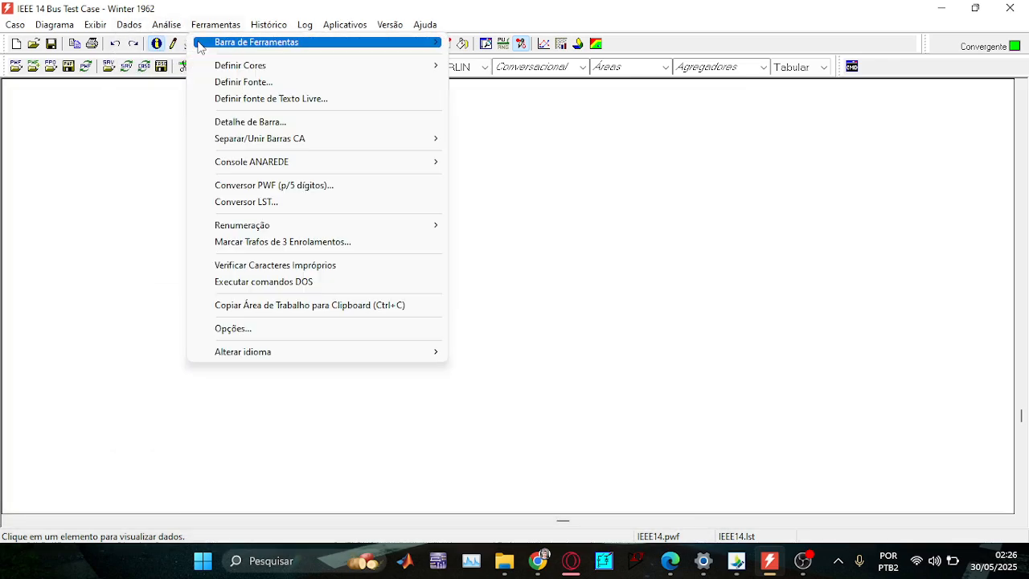
pyautogui.moveTo(170, 26)
pyautogui.click(186, 58)
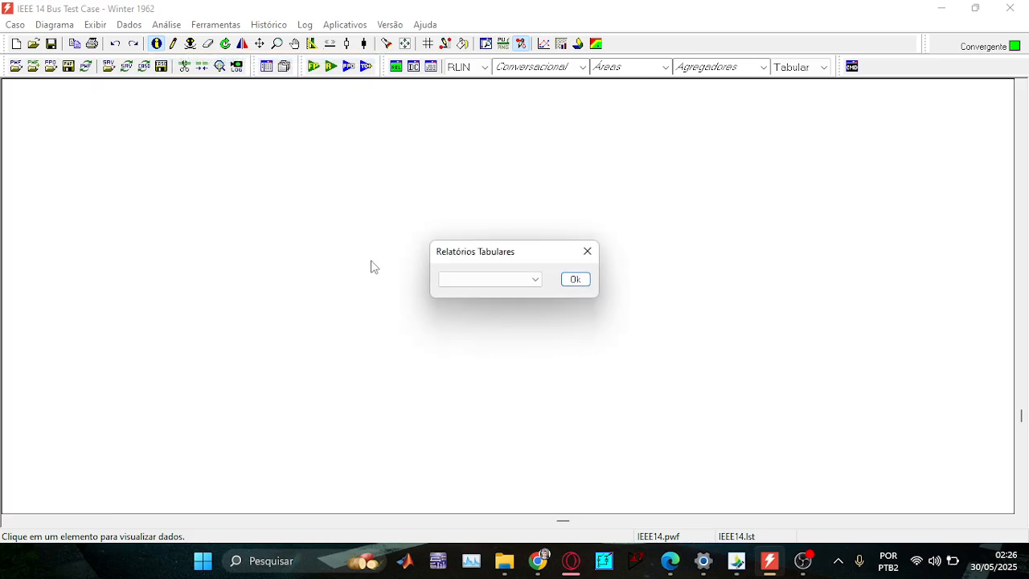
pyautogui.click(486, 282)
pyautogui.click(486, 292)
pyautogui.click(582, 280)
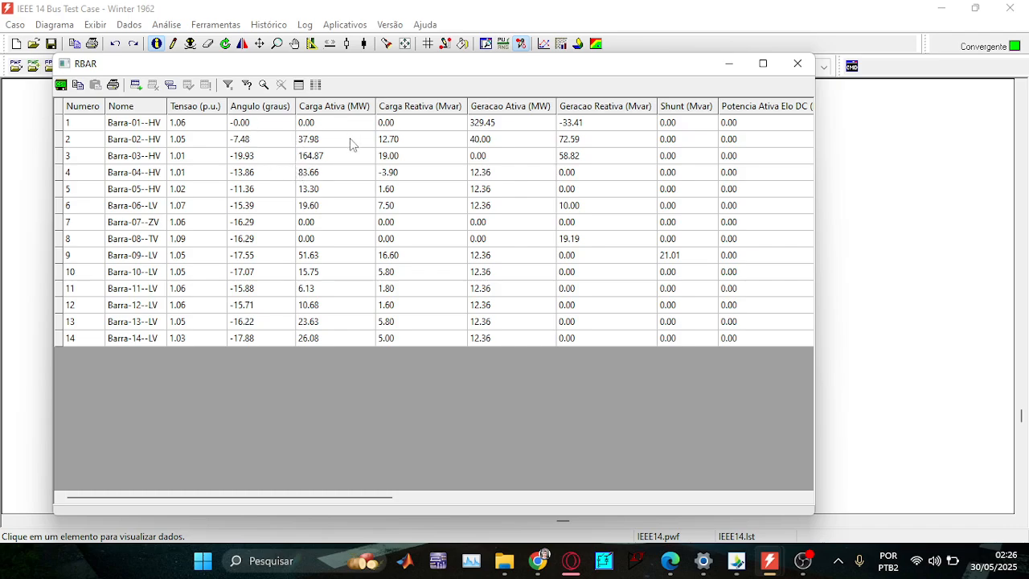
# Review bus 2's 40 MW generation and 37.98 load, close the table, and switch to Opera.
pyautogui.click(351, 144)
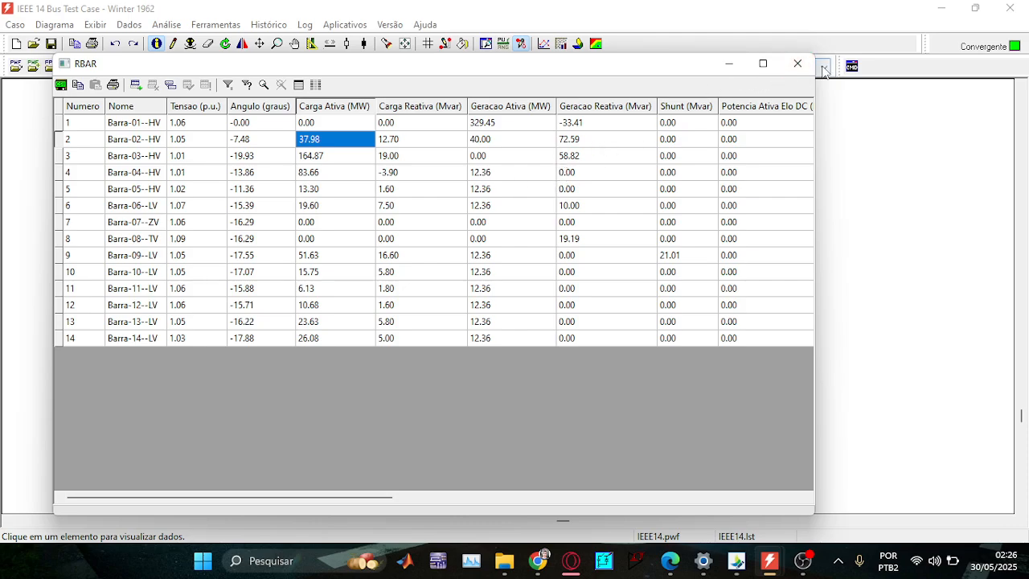
pyautogui.click(797, 63)
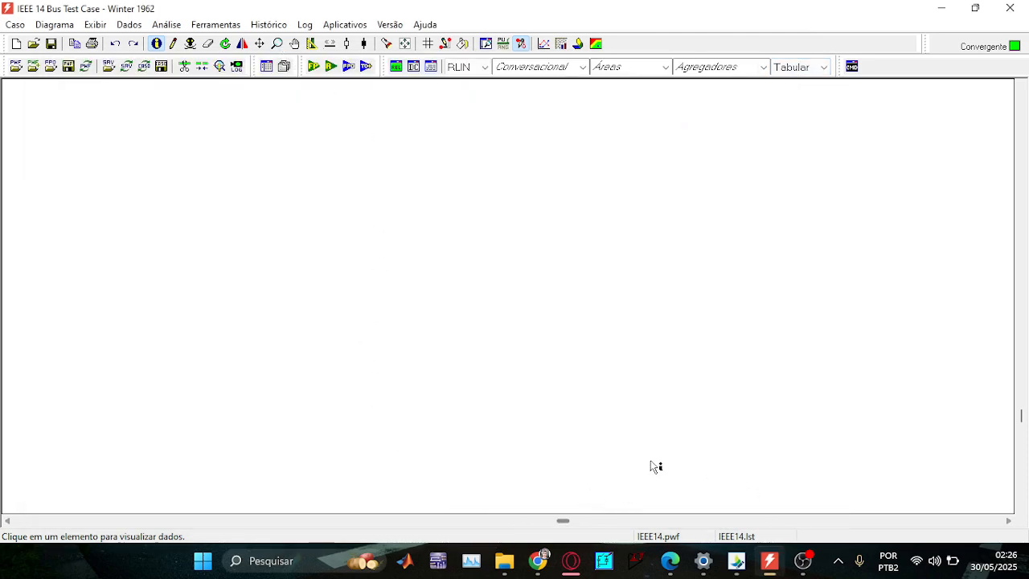
pyautogui.click(571, 560)
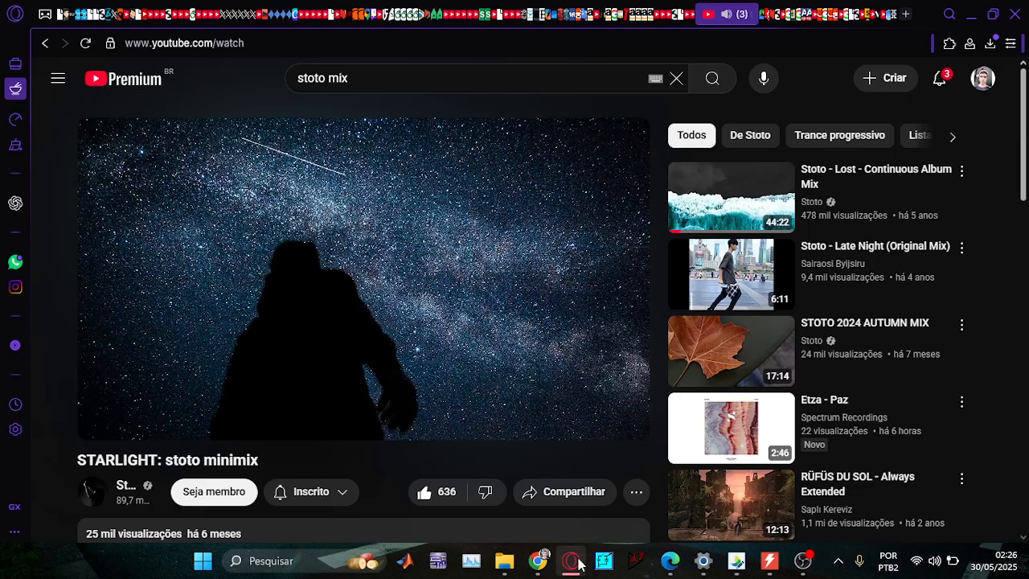